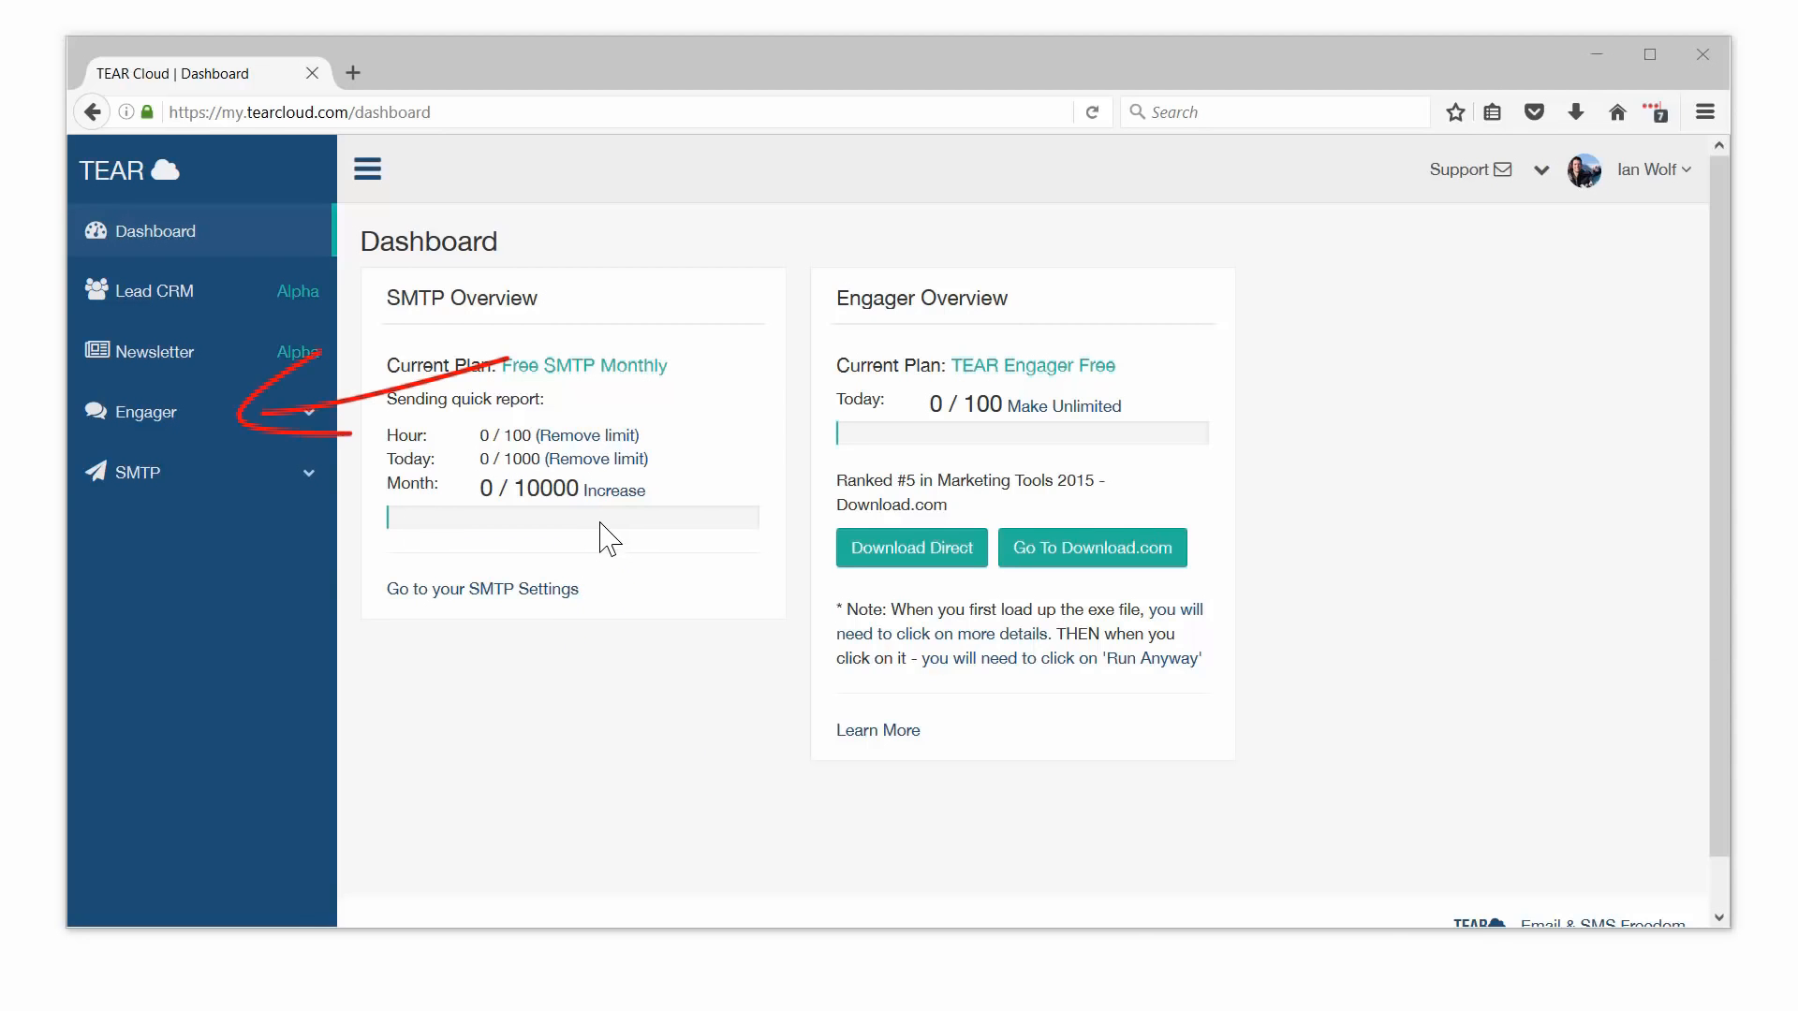
Step: Open the Engager Desktop download page from the TEAR Cloud sidebar
click(178, 413)
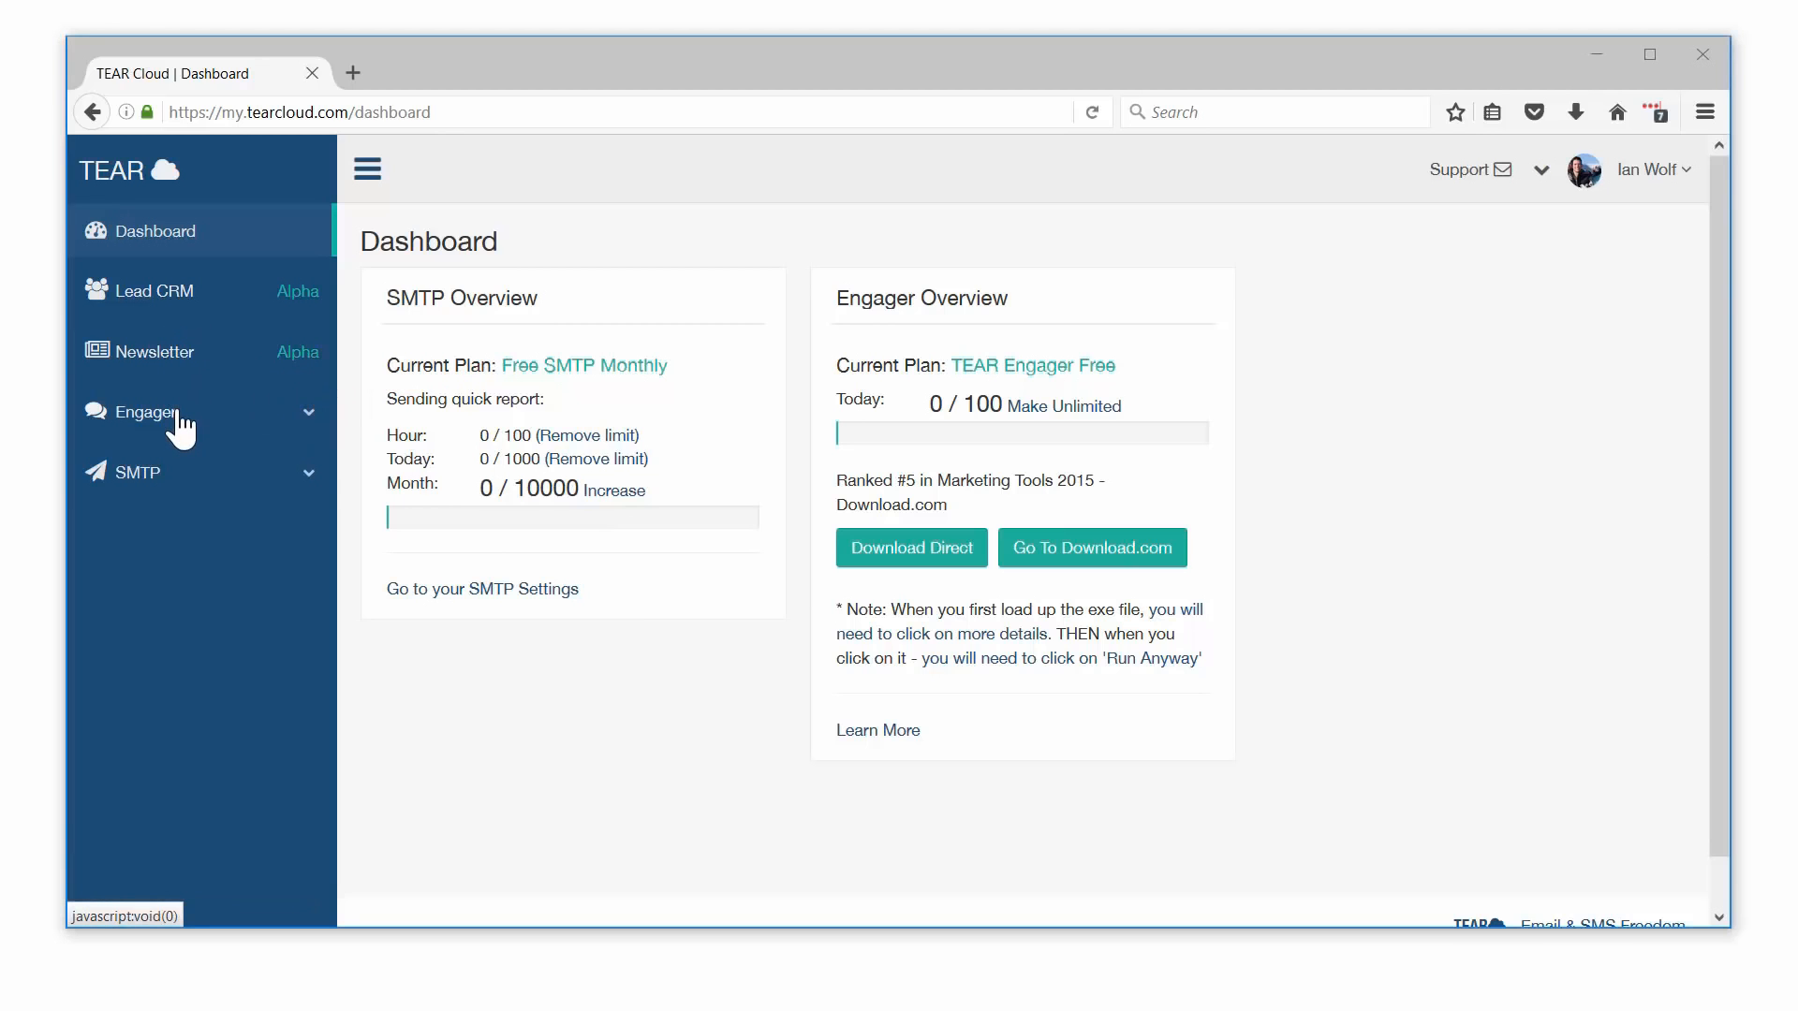
click(184, 470)
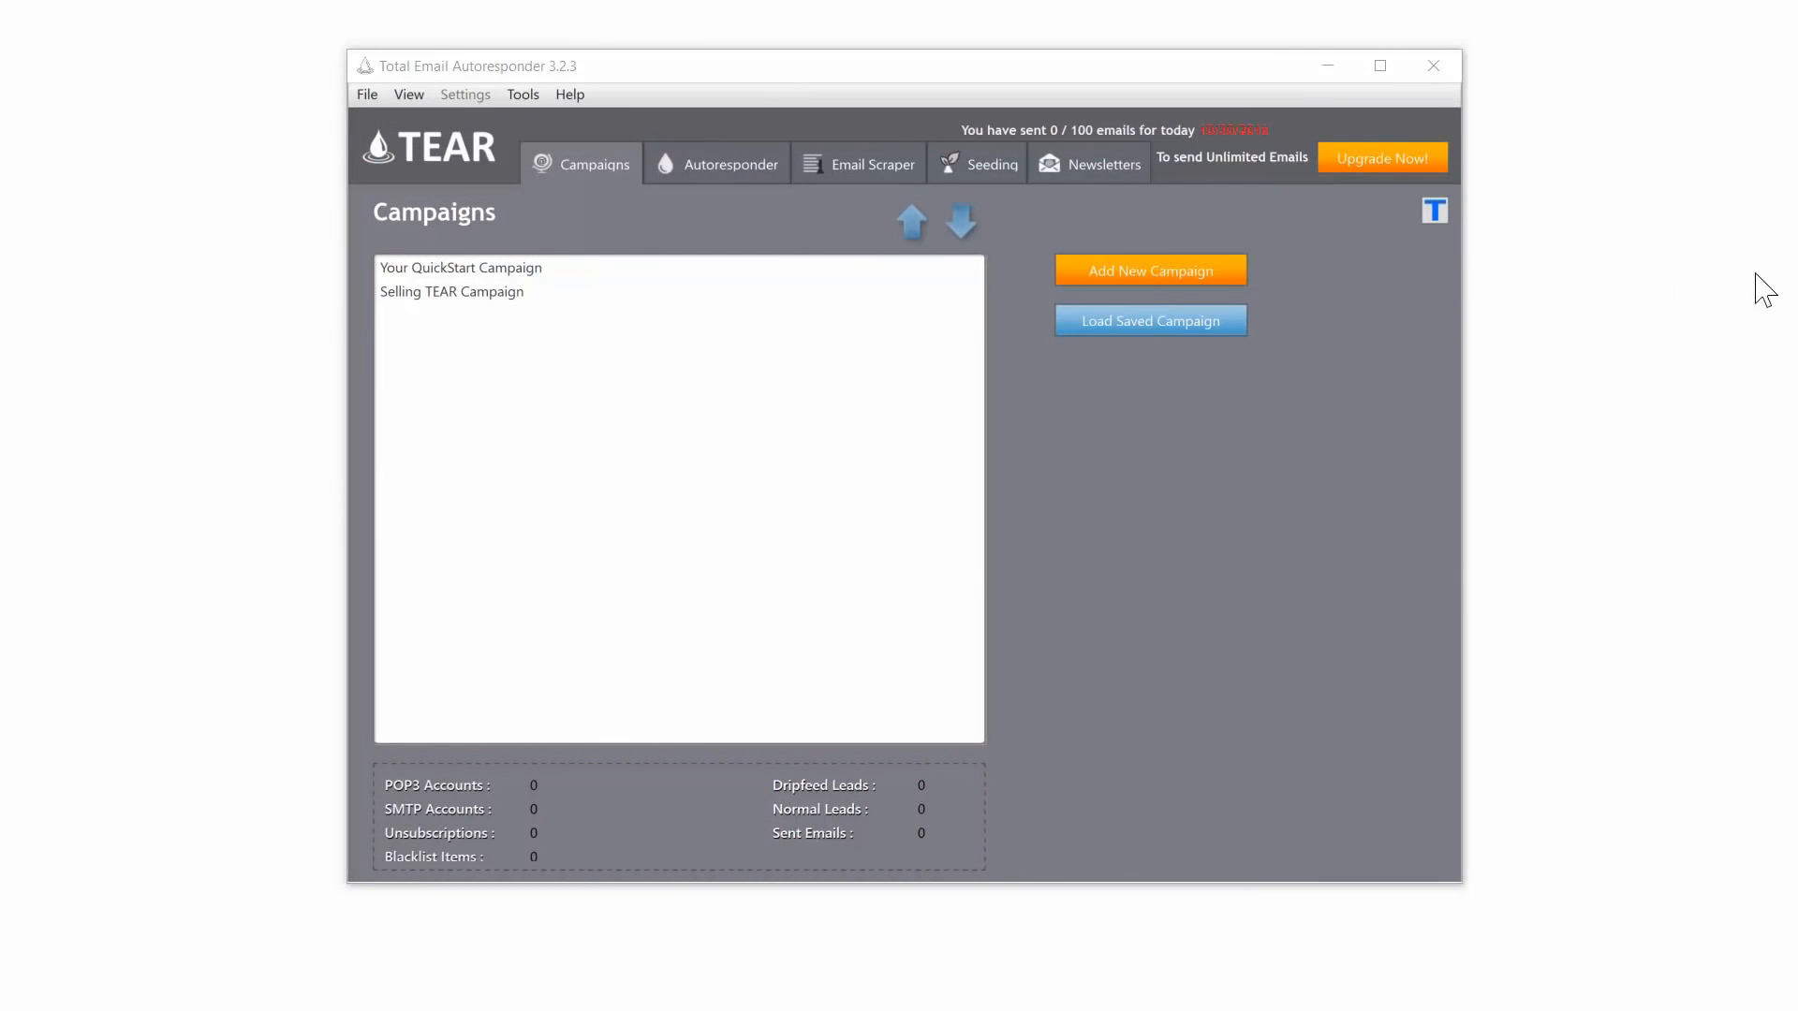
Step: Add a new campaign named 'Chocolate Store Promo' to the TEAR campaign list
click(1133, 279)
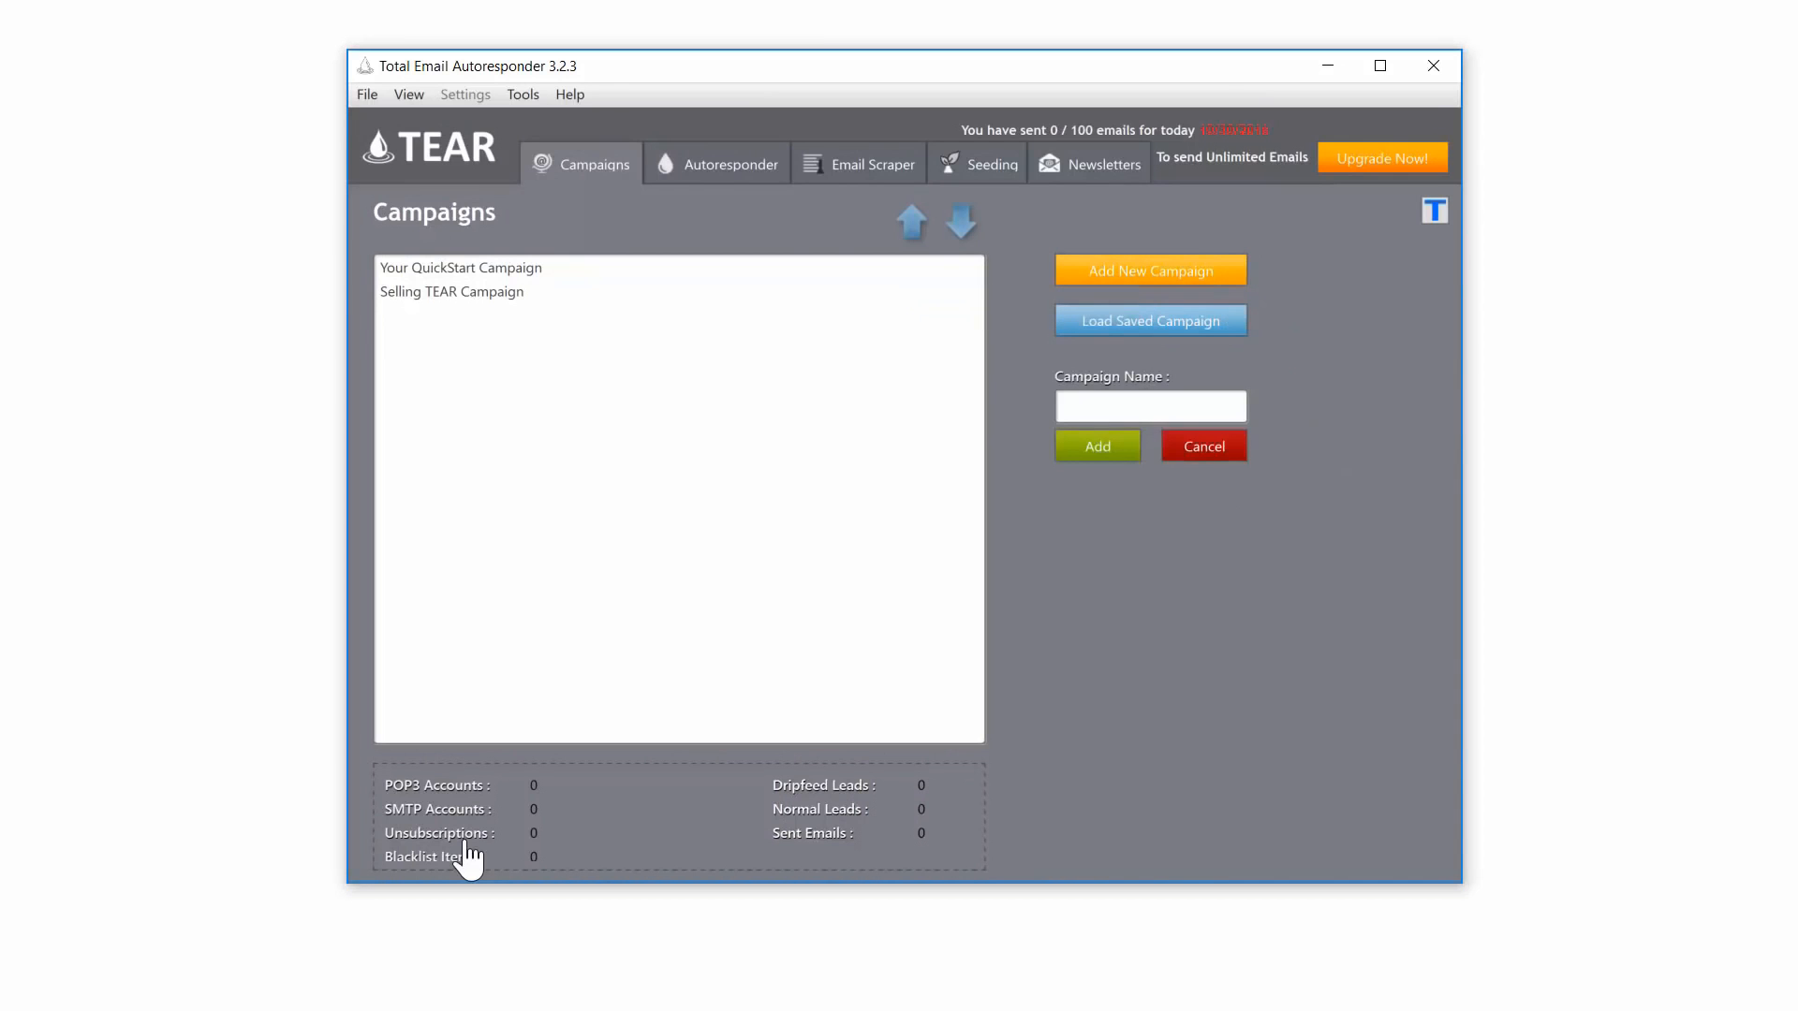
click(1144, 405)
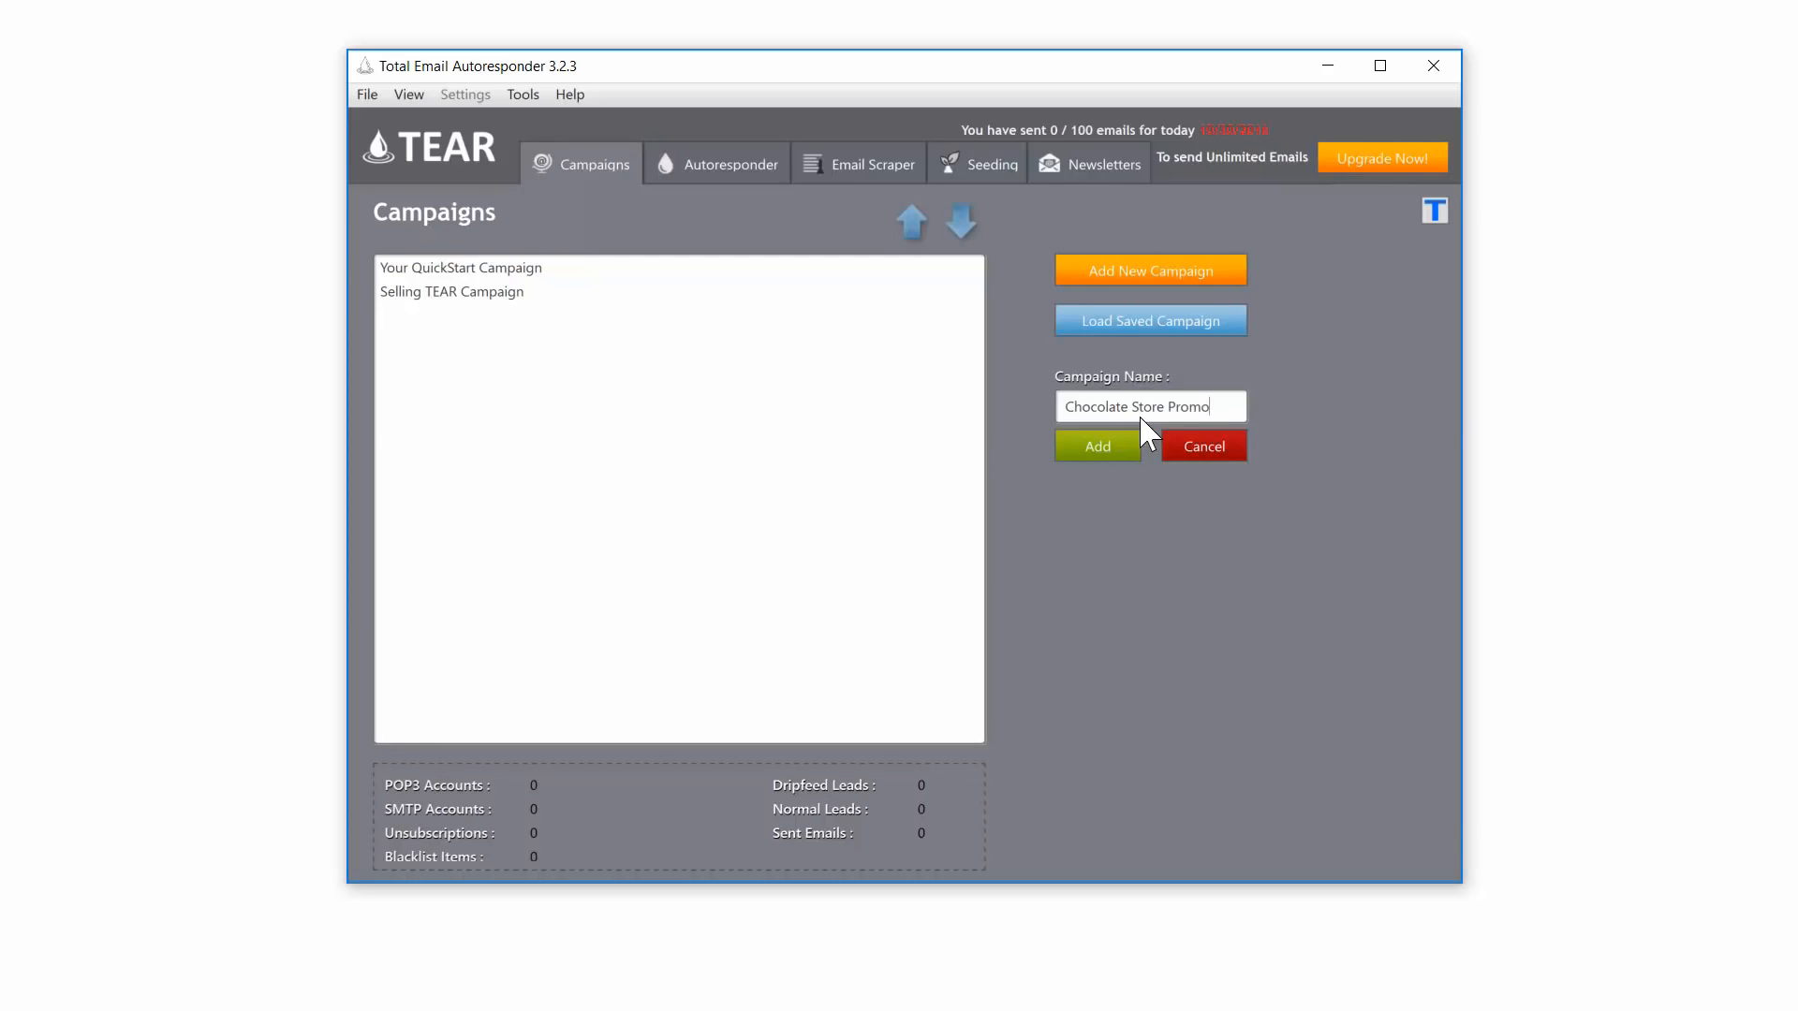
click(1133, 438)
key(alt+Tab)
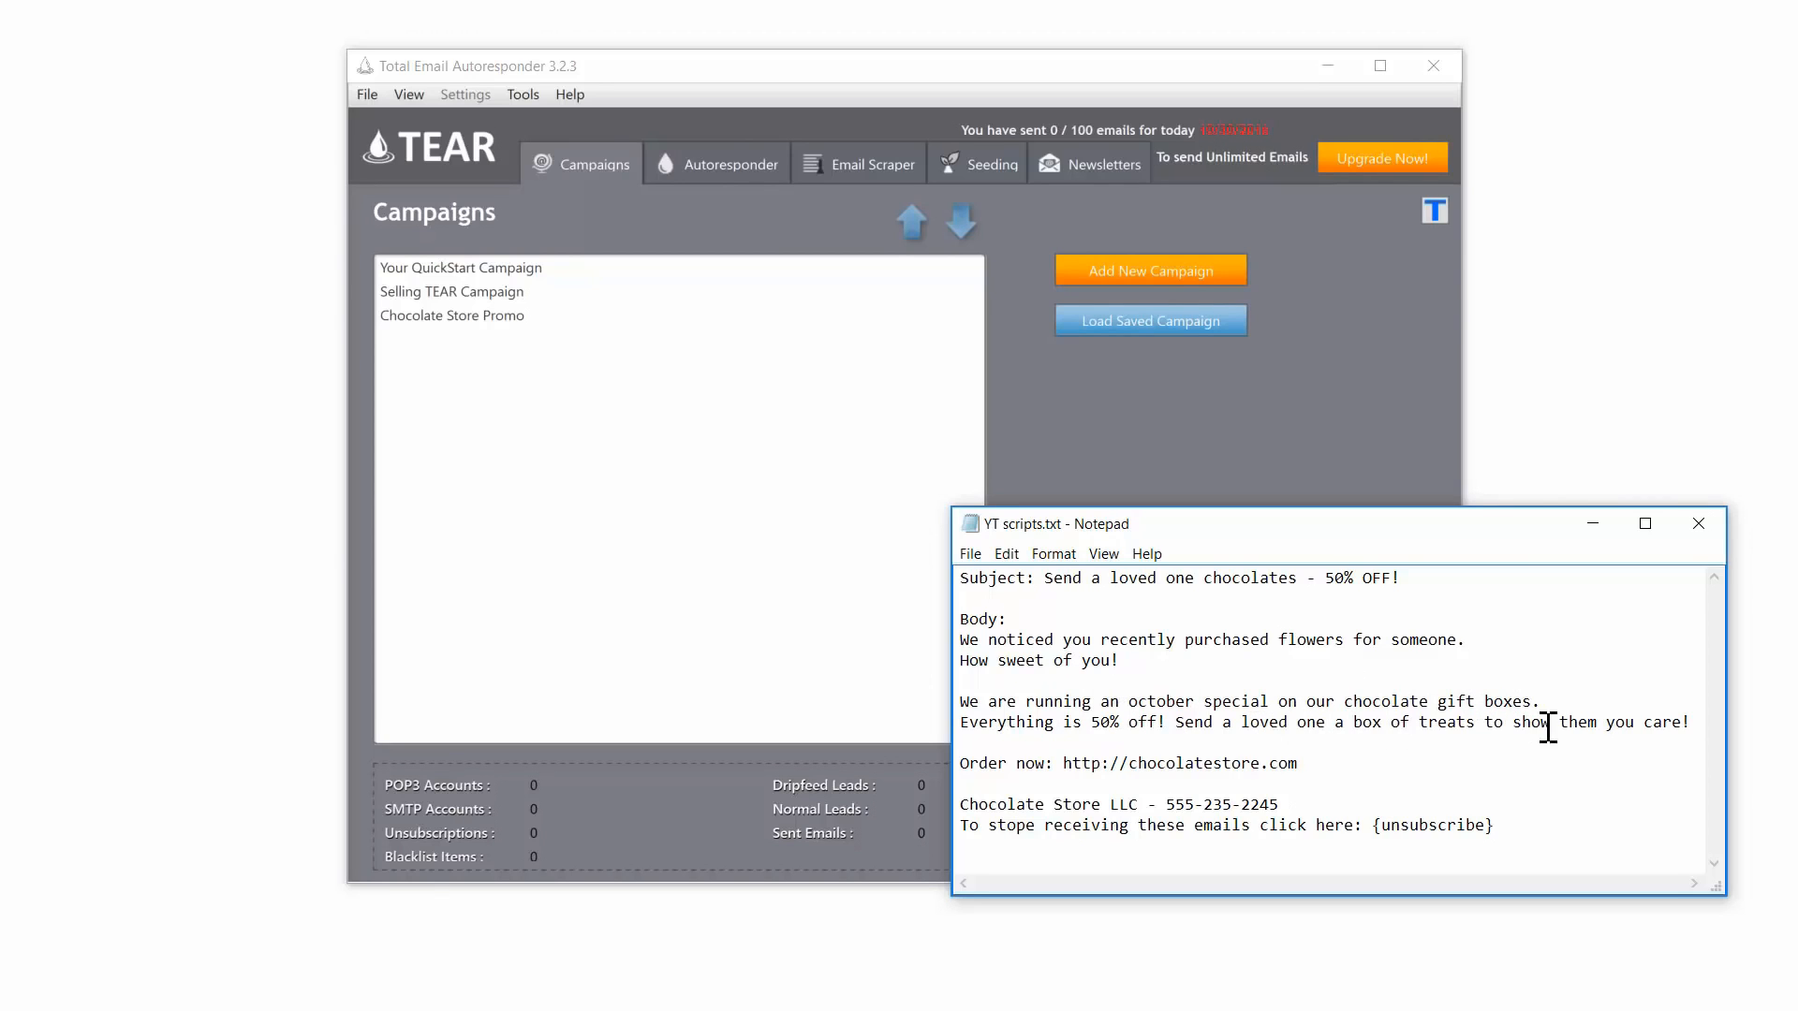
Step: Load the Chocolate Store Promo campaign and show its autoresponder Templates page
drag(1324, 751, 1208, 761)
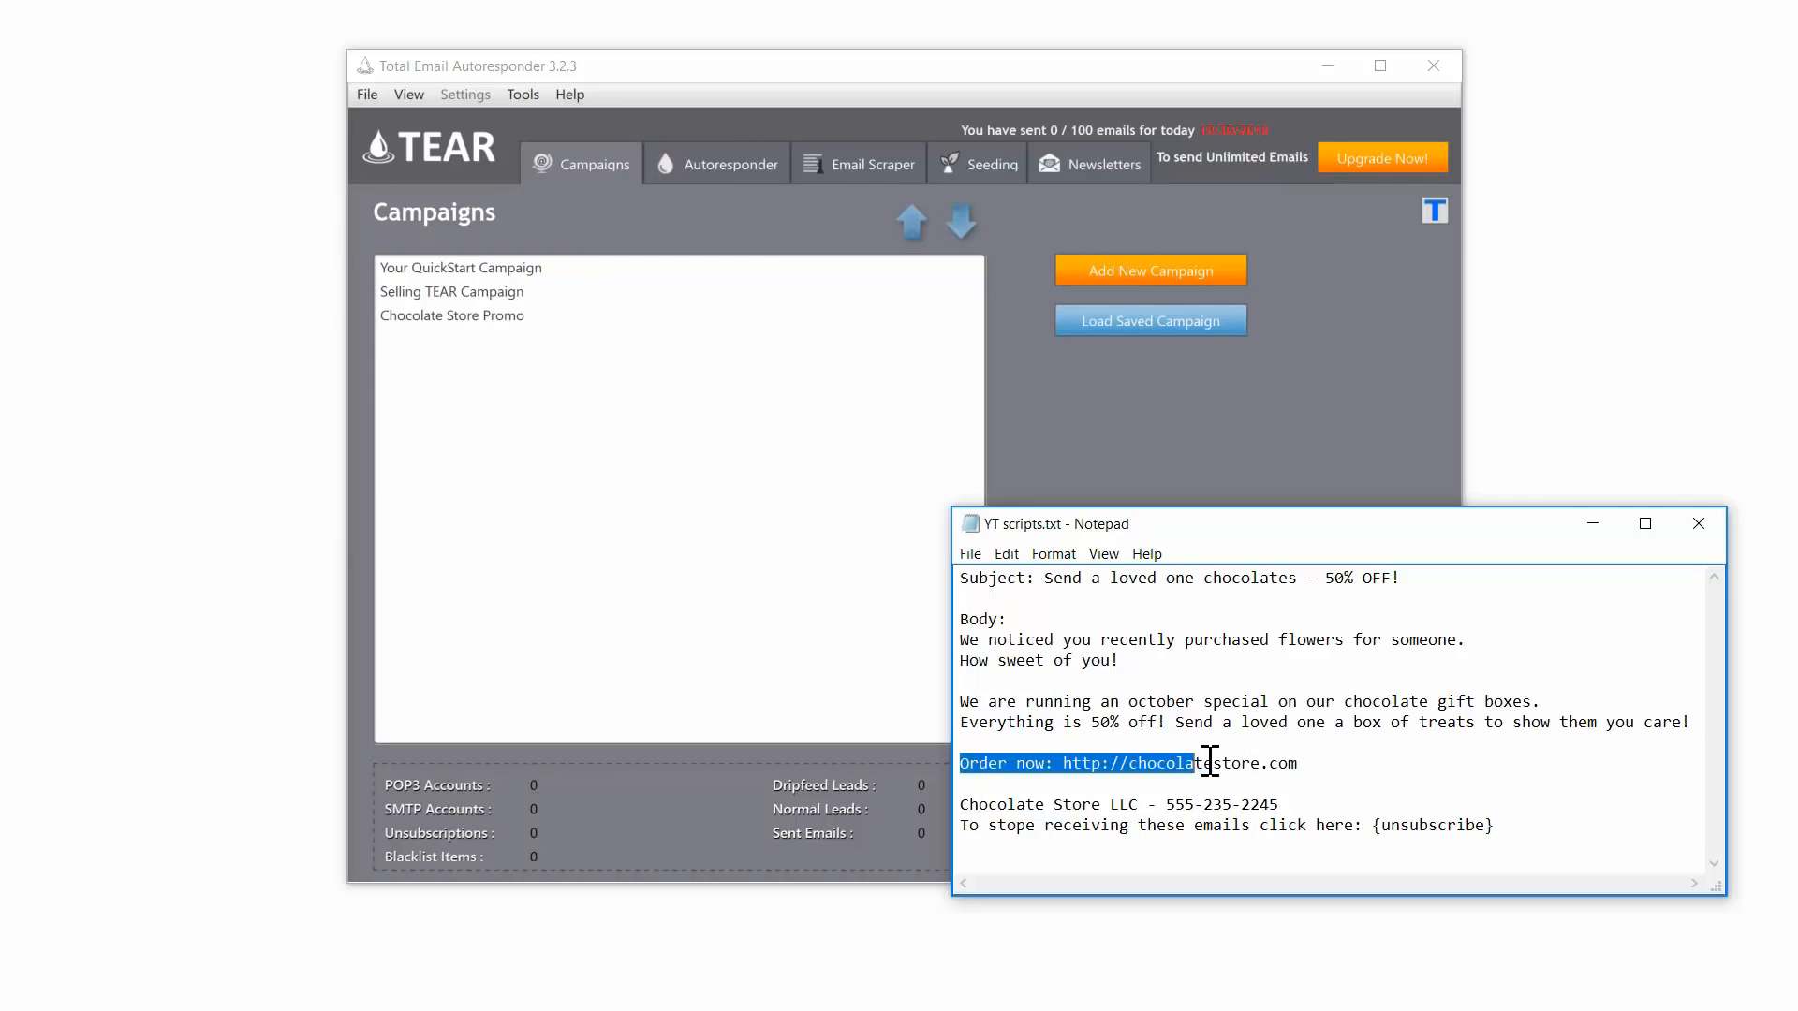
click(1208, 759)
double_click(634, 315)
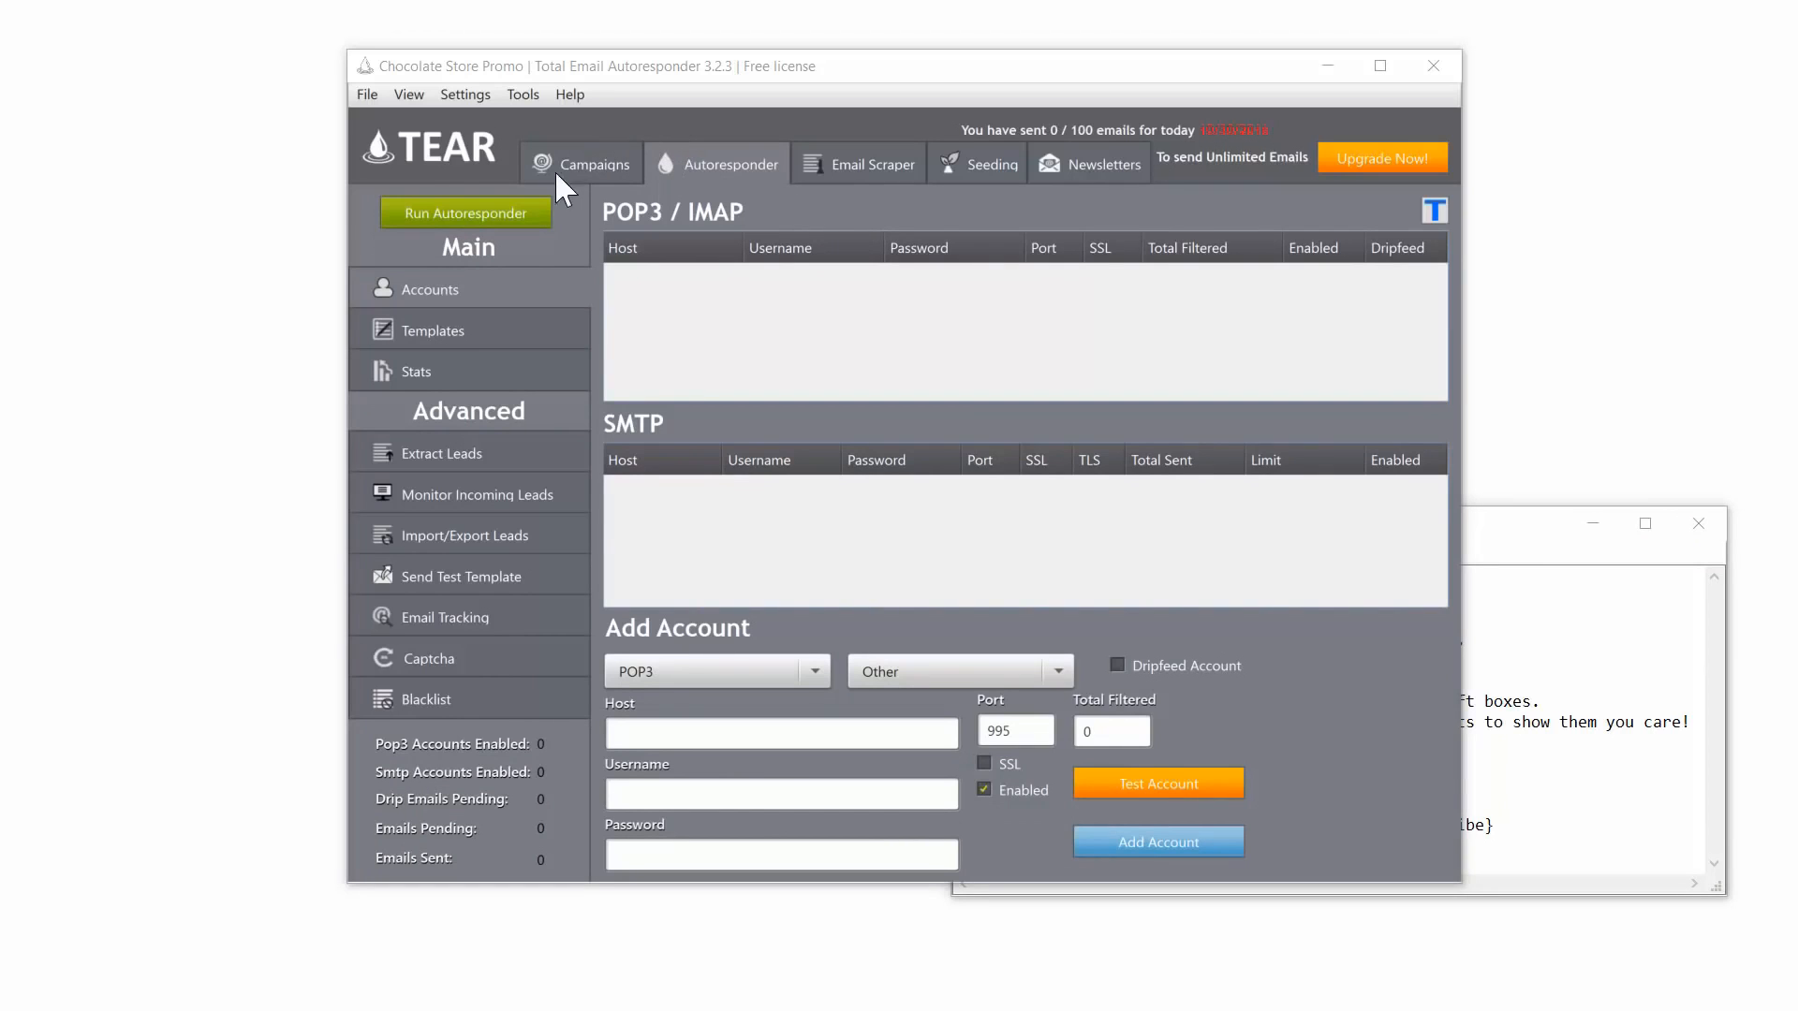
click(488, 329)
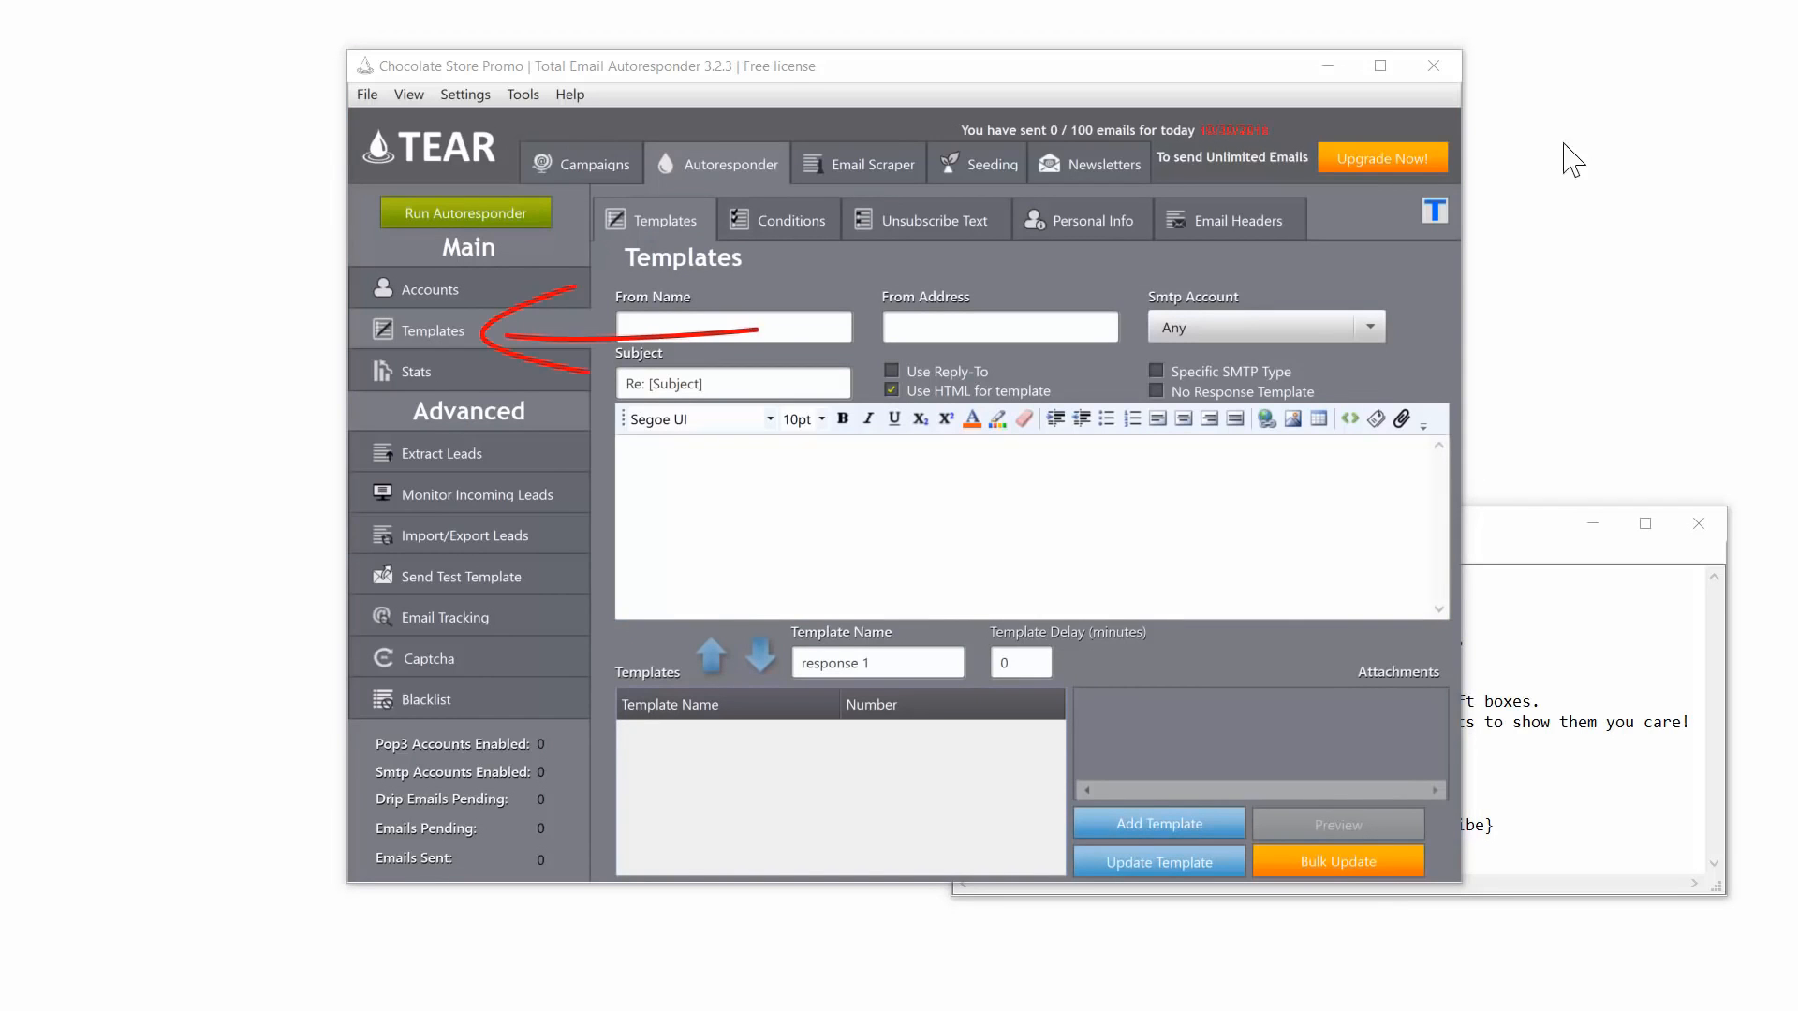
click(733, 327)
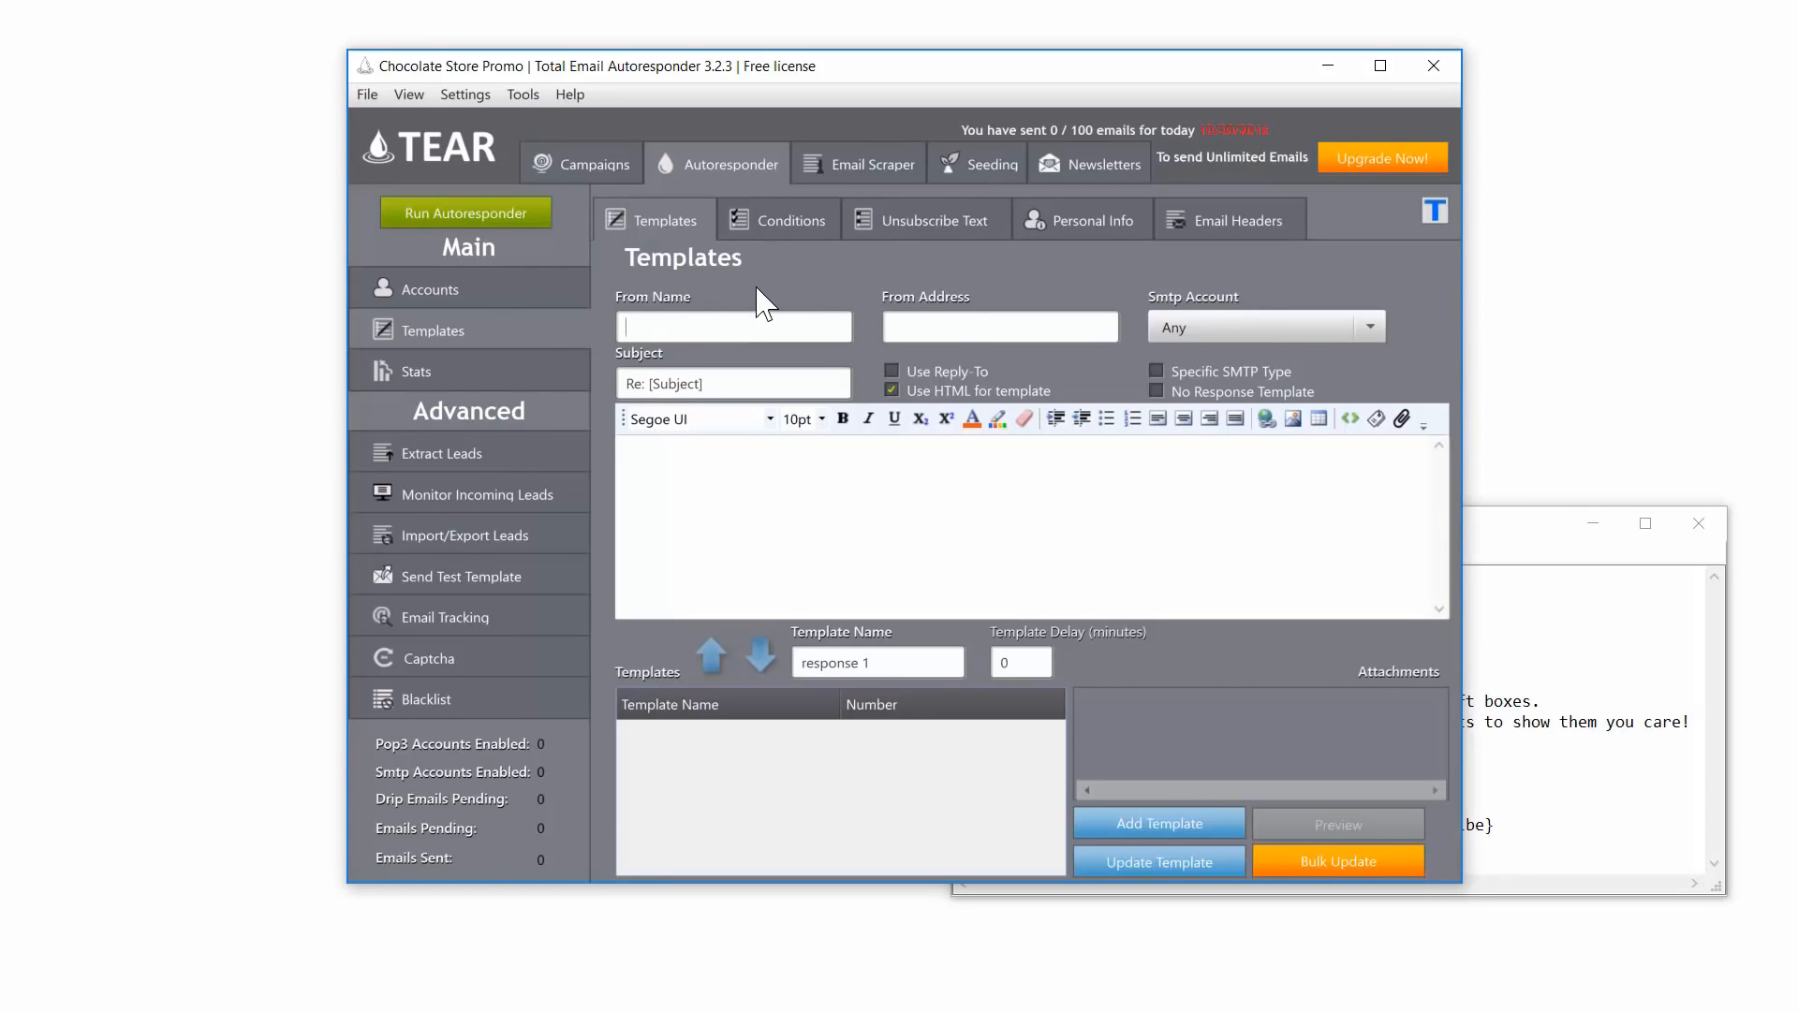
text(Store Name)
click(997, 317)
key(Tab)
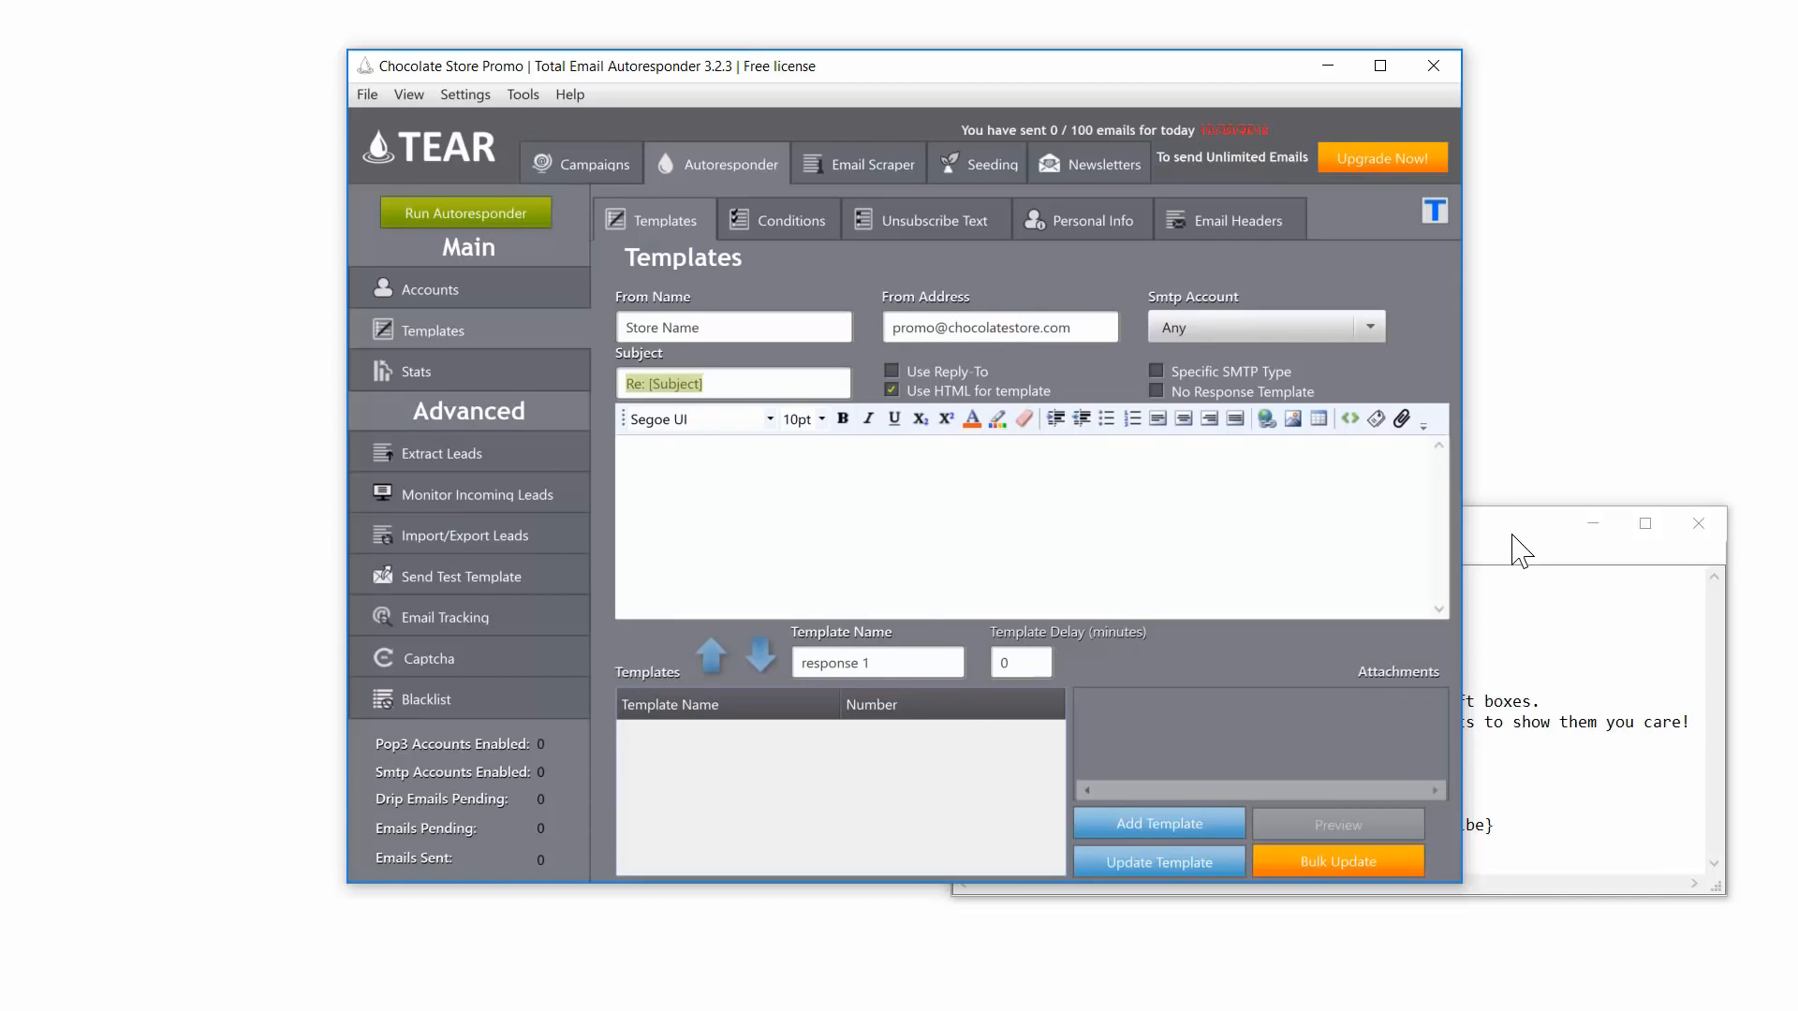
Step: Replace the Re: [Subject] placeholder with the promo subject line from the Notepad script
click(1516, 549)
drag(1404, 578, 1042, 574)
key(ctrl+c)
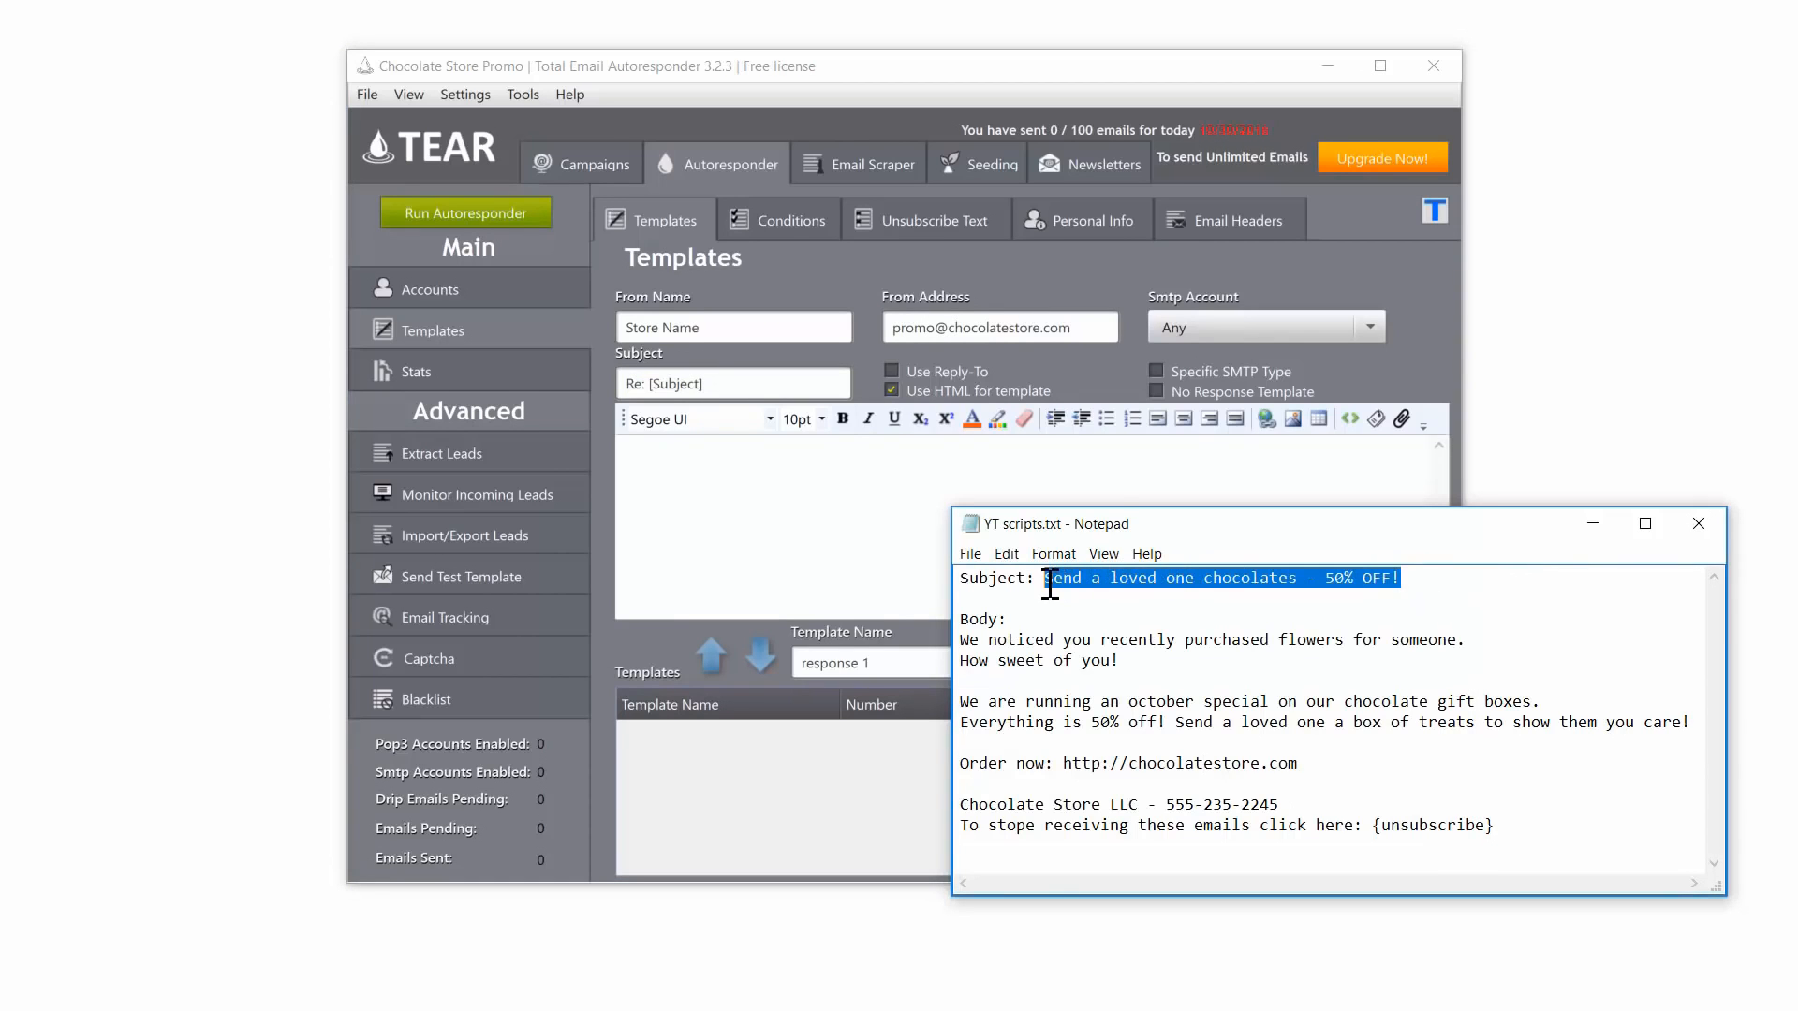
click(778, 392)
drag(778, 383, 626, 386)
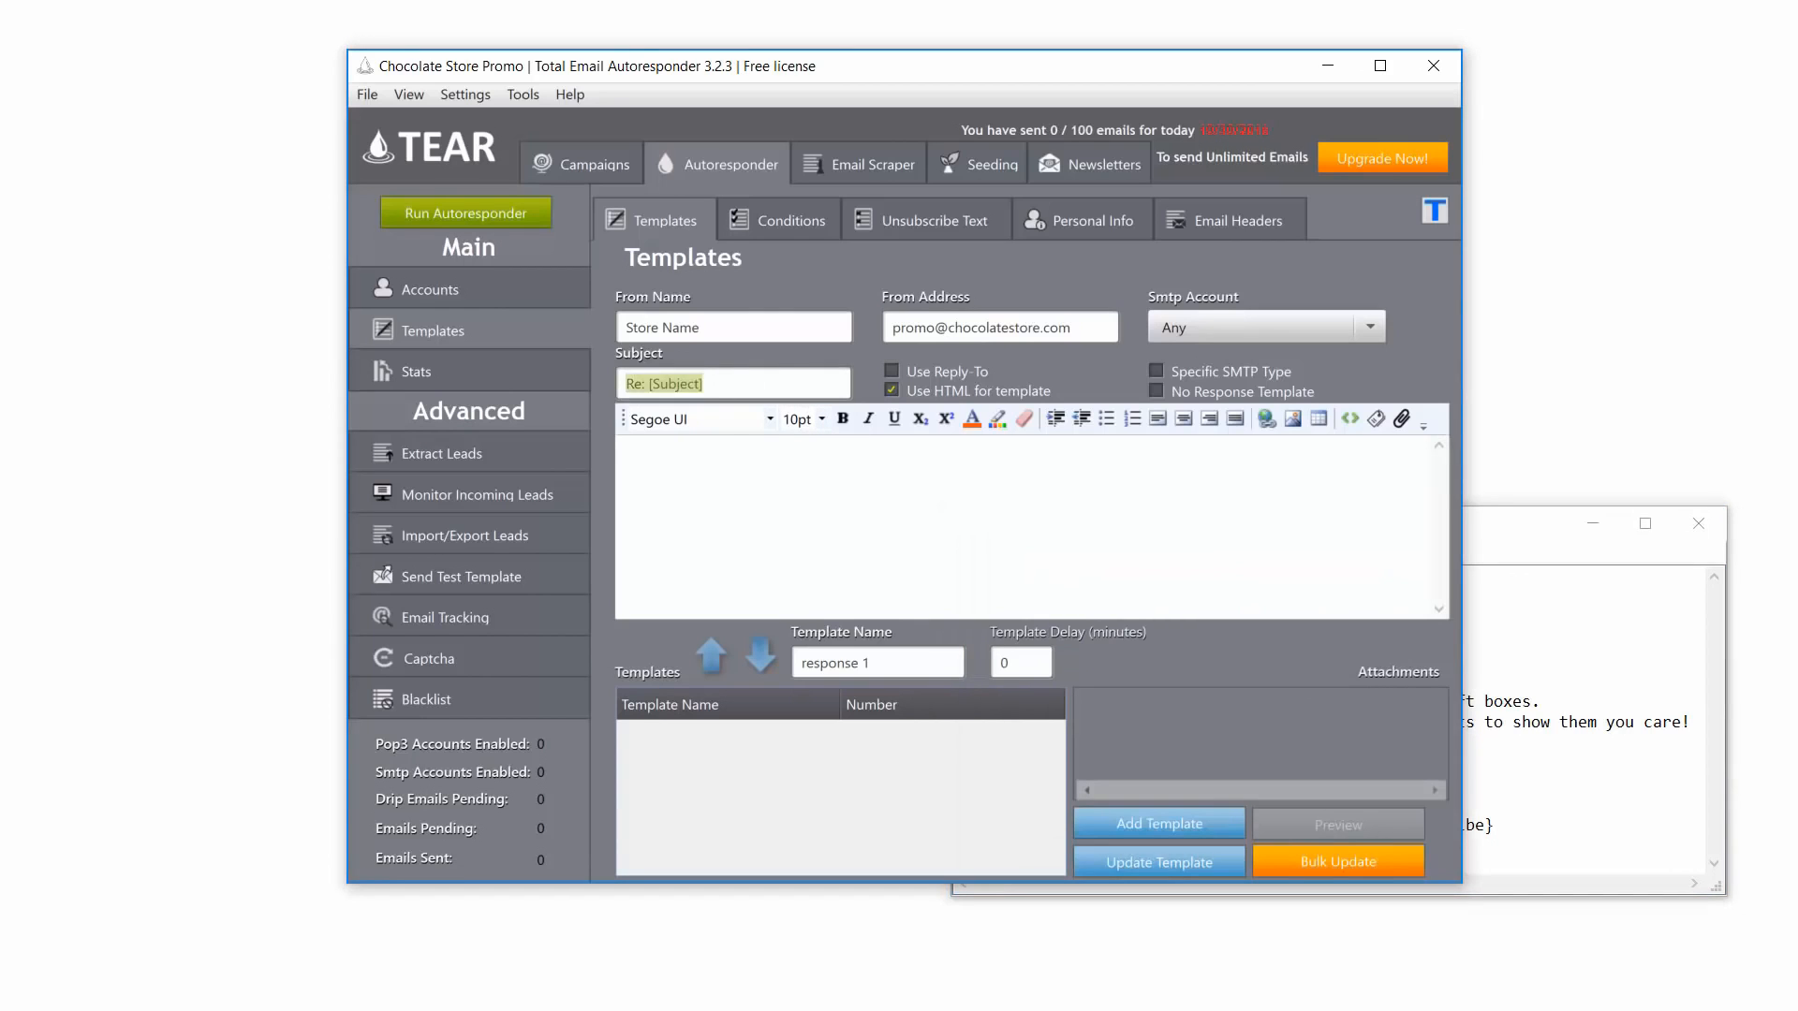
key(ctrl+v)
Step: Copy the promo email body from the Notepad script into the template body
click(1494, 527)
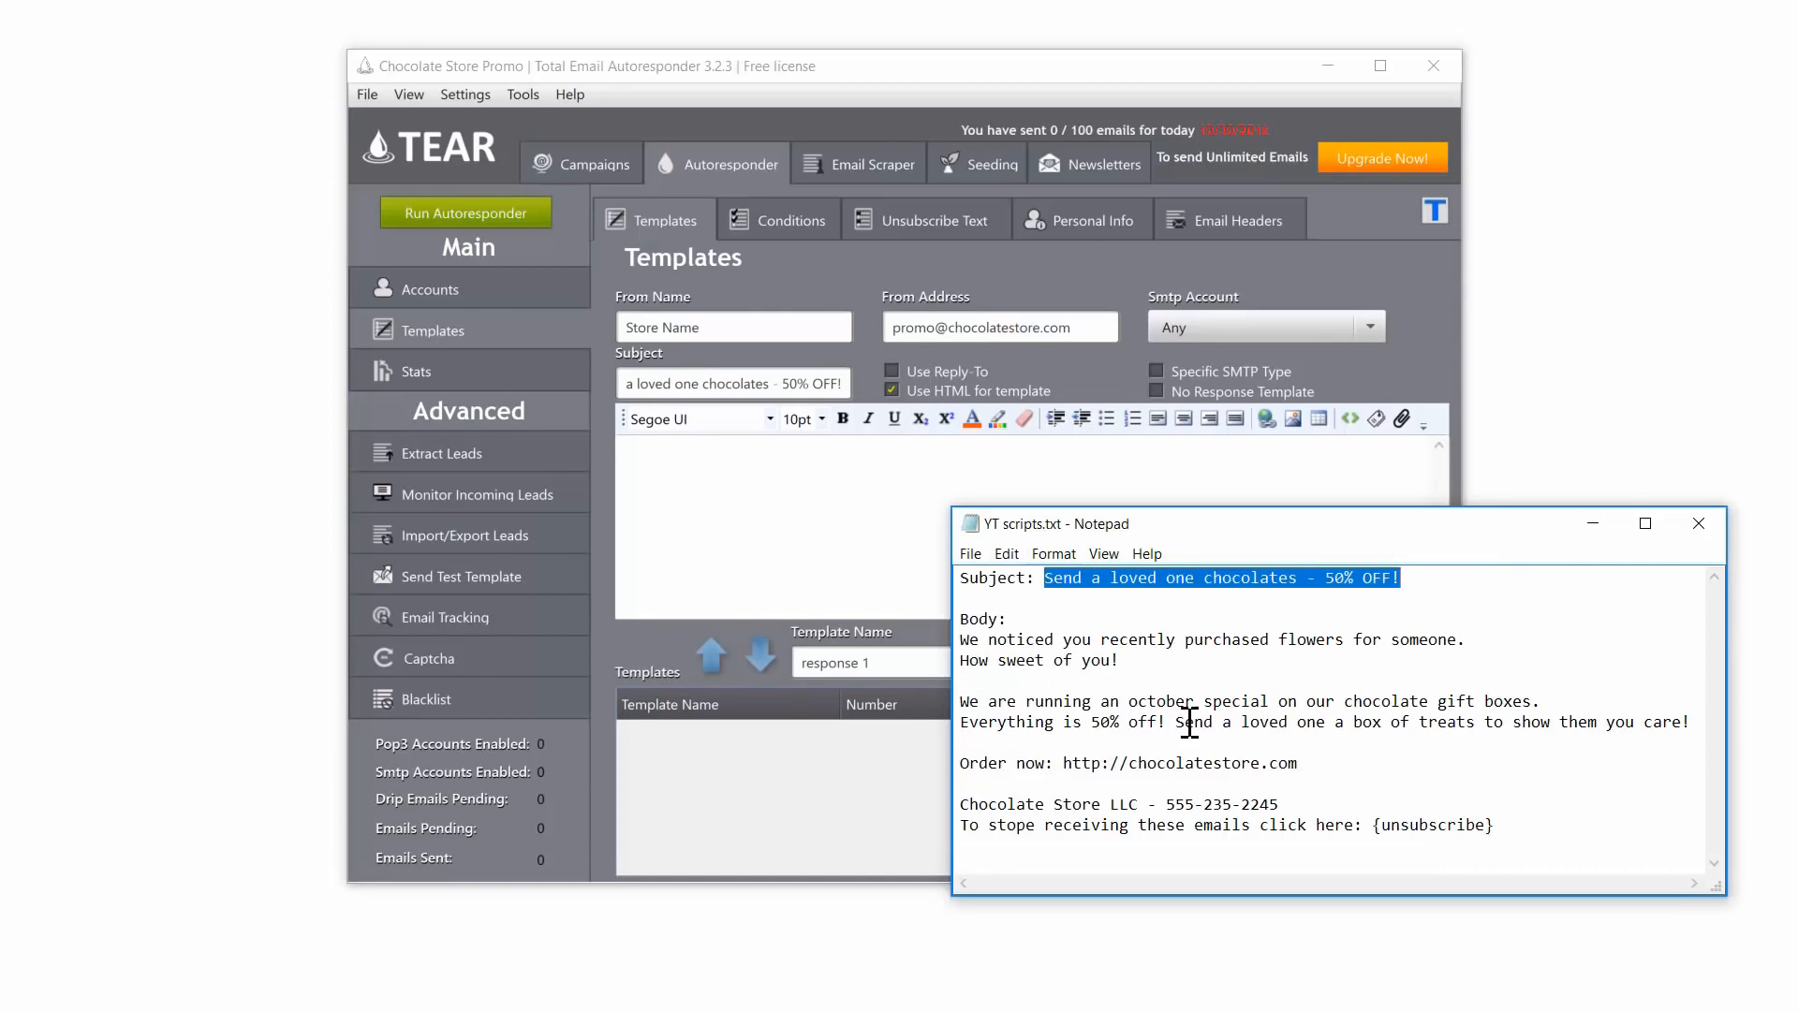
click(1512, 829)
drag(1513, 832, 954, 639)
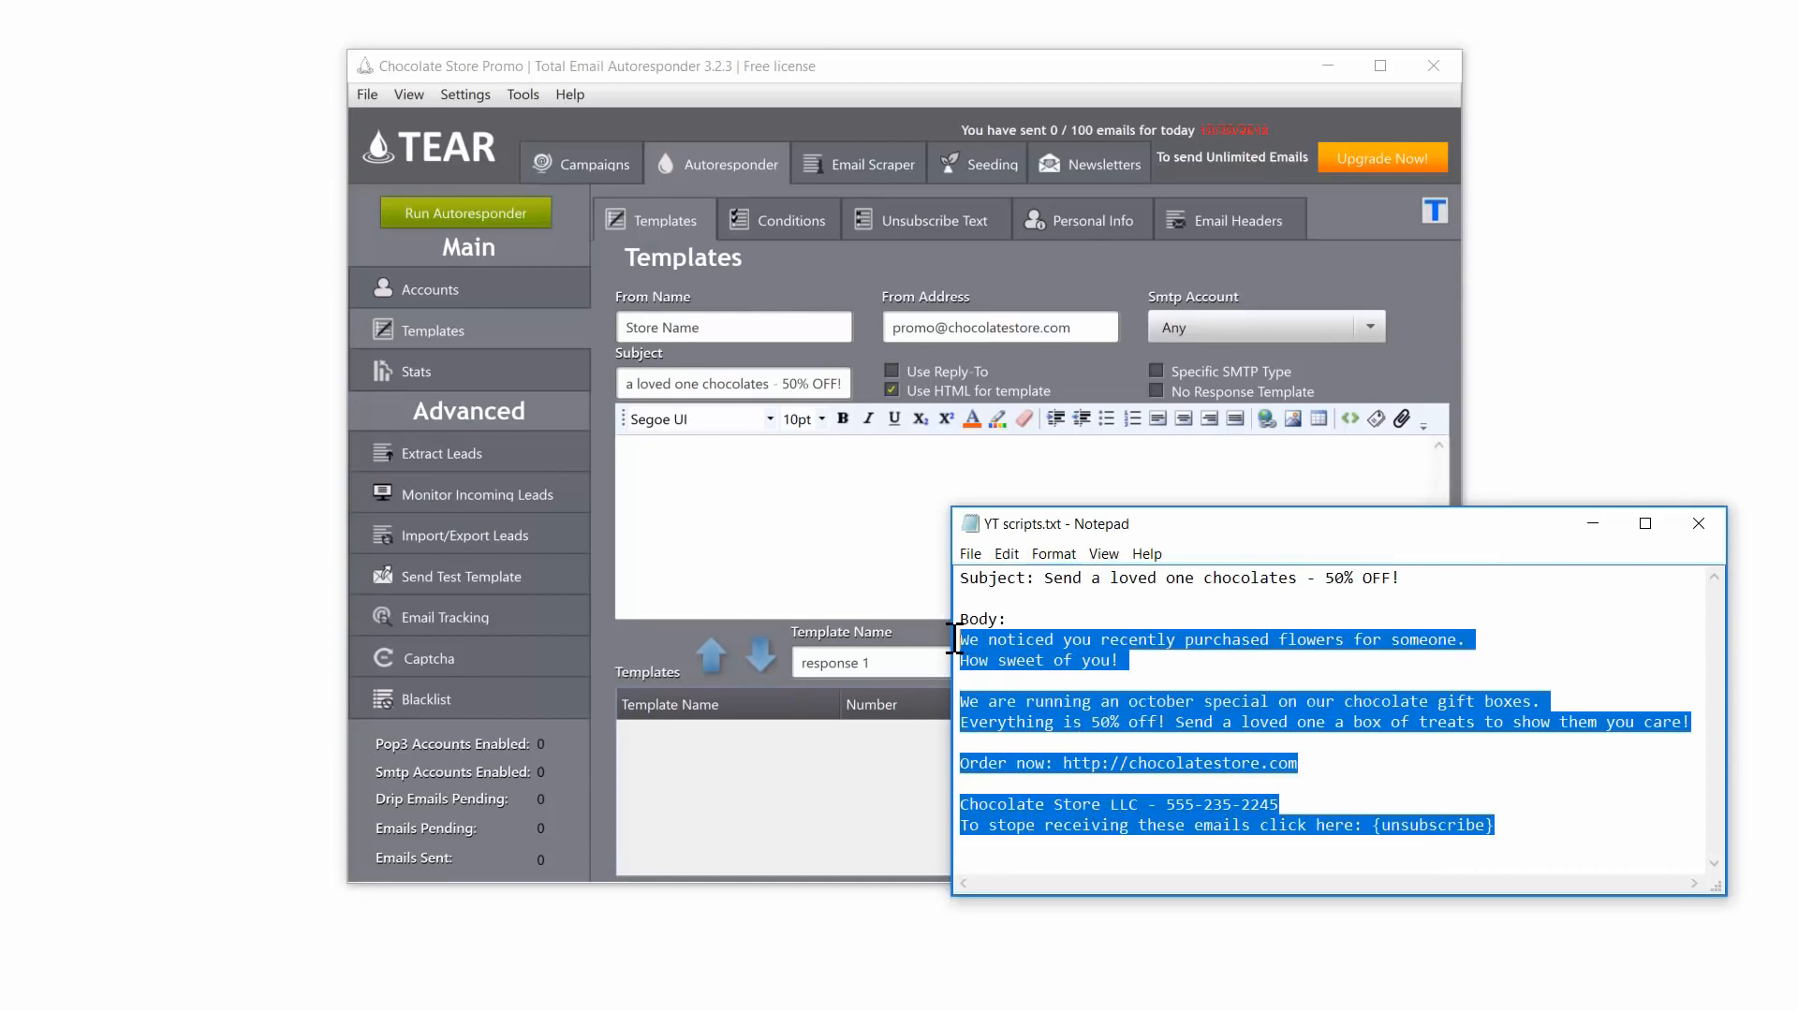
key(ctrl+c)
click(795, 522)
key(ctrl+v)
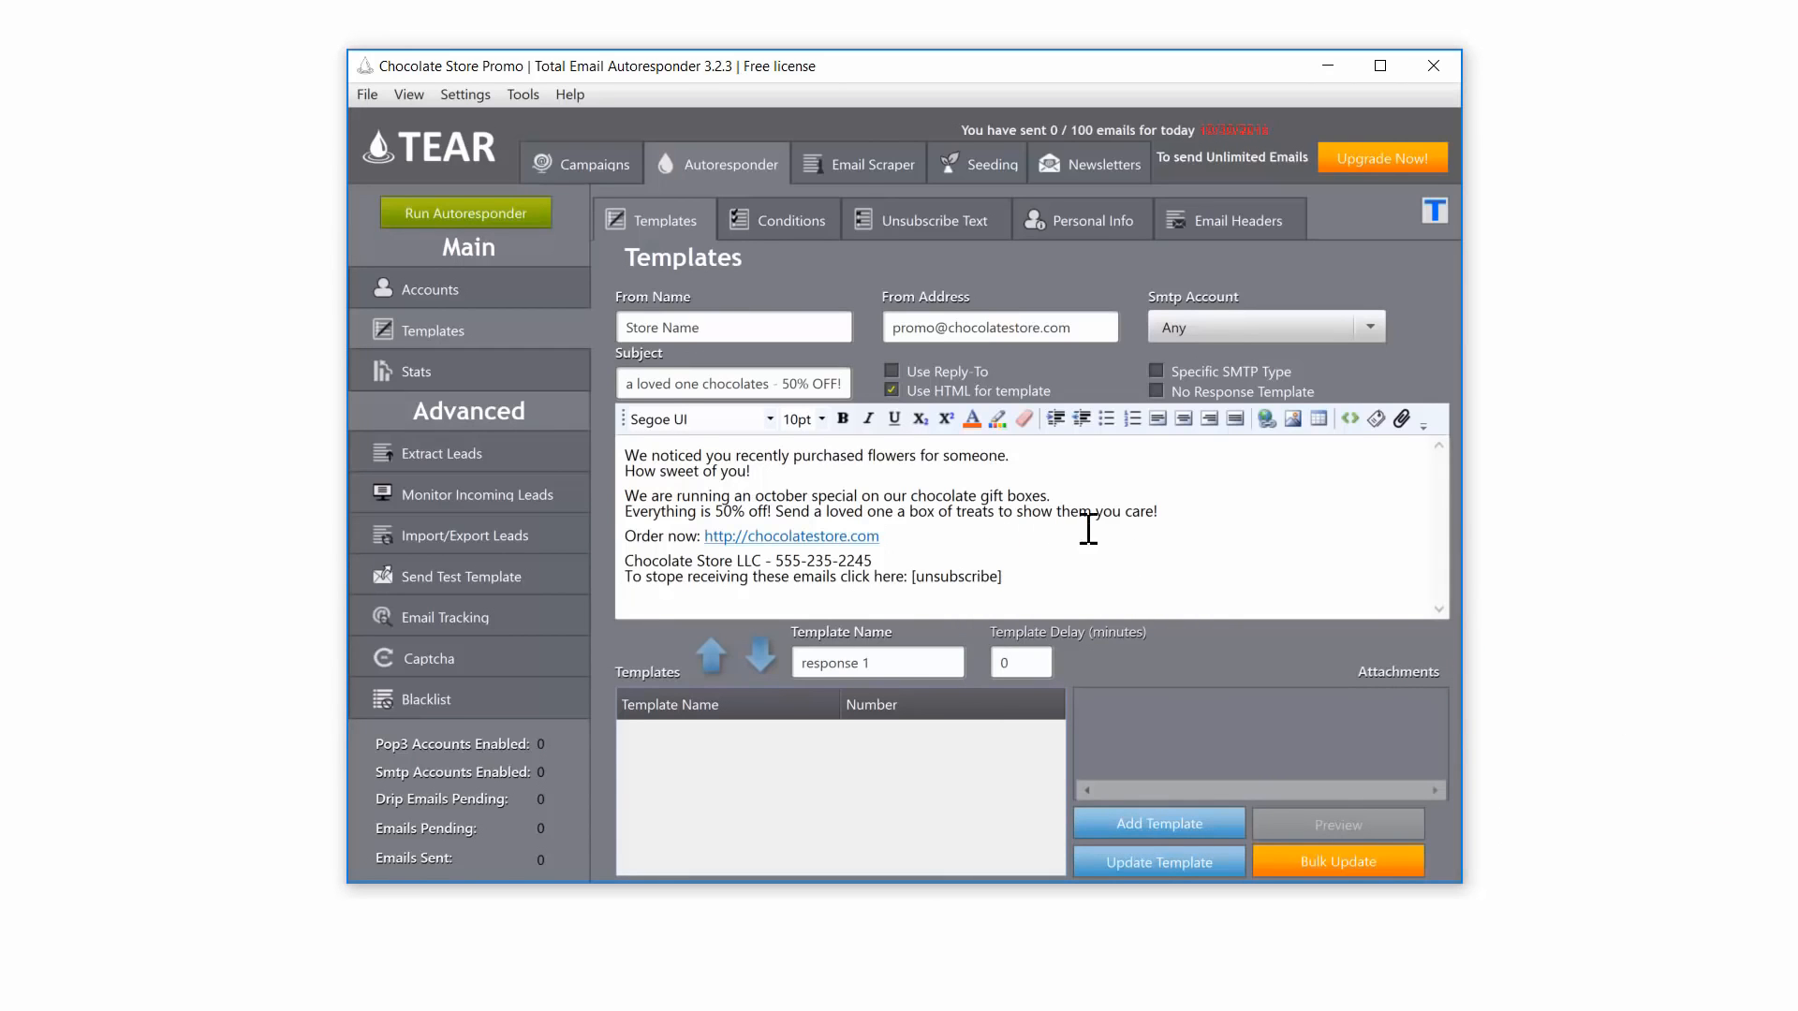
Step: Check the available tags reference, then save the template as response 1
click(1375, 420)
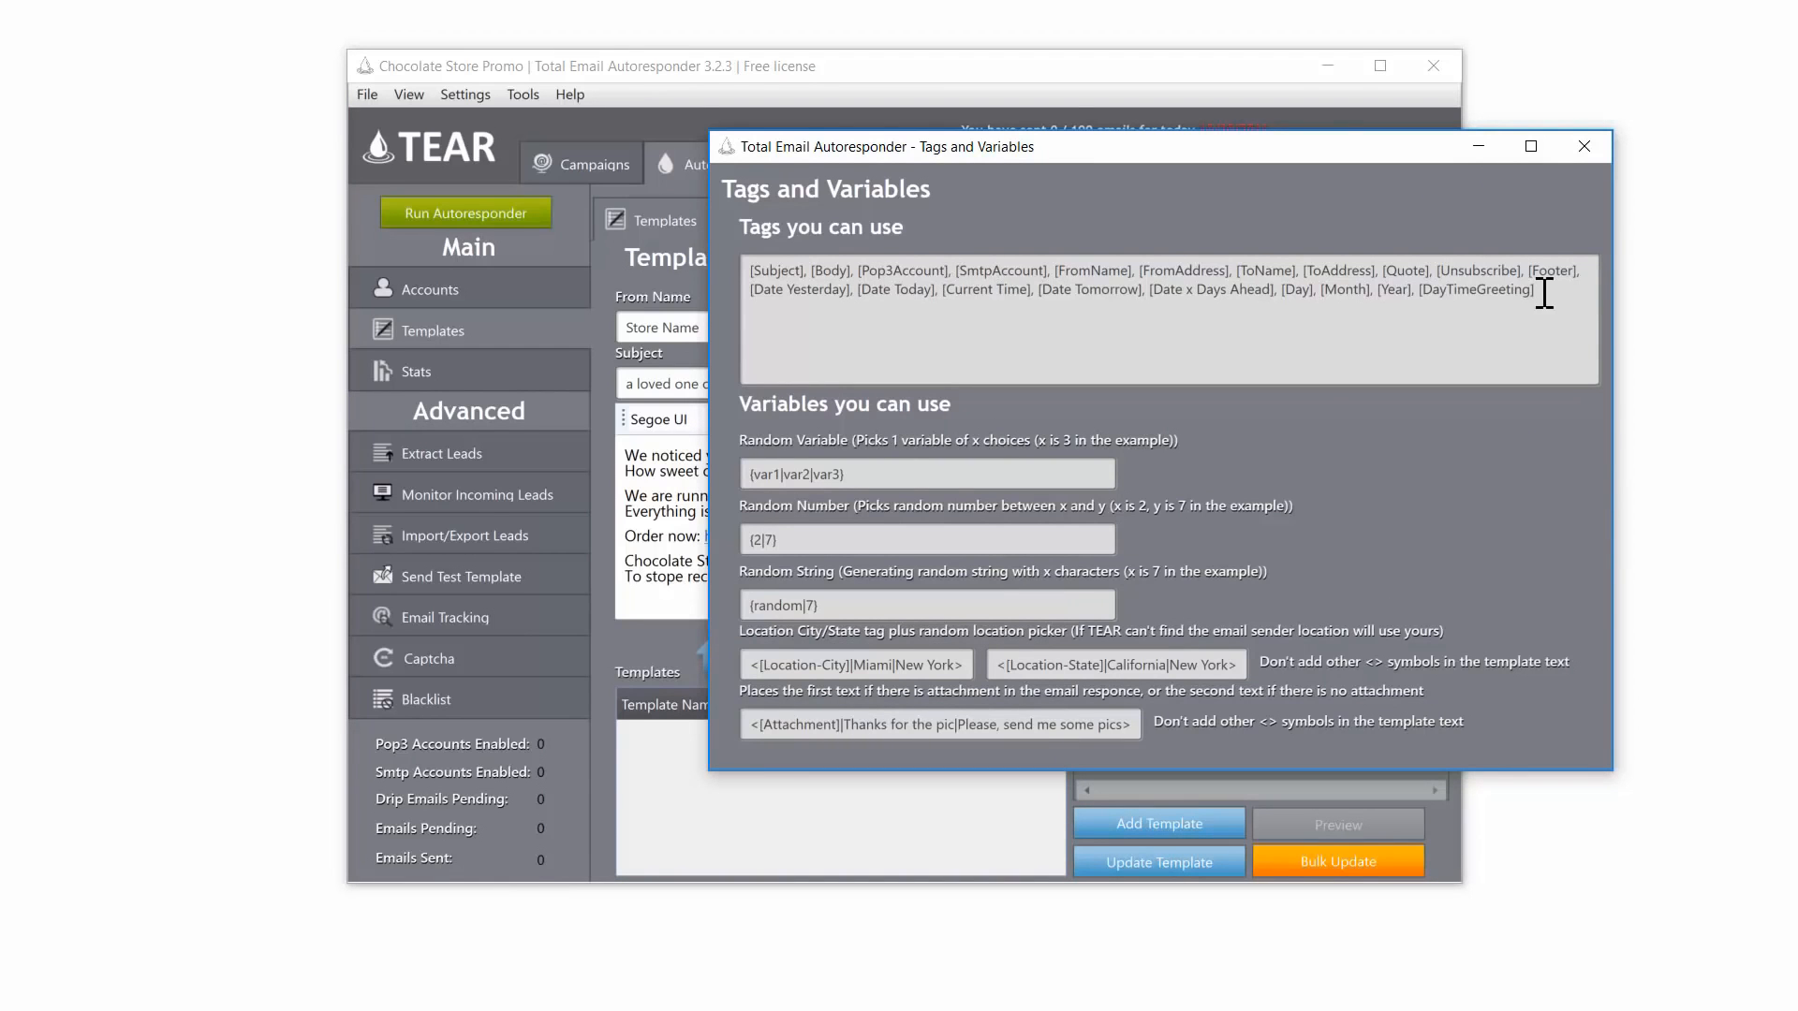
drag(1541, 290, 698, 275)
click(1583, 146)
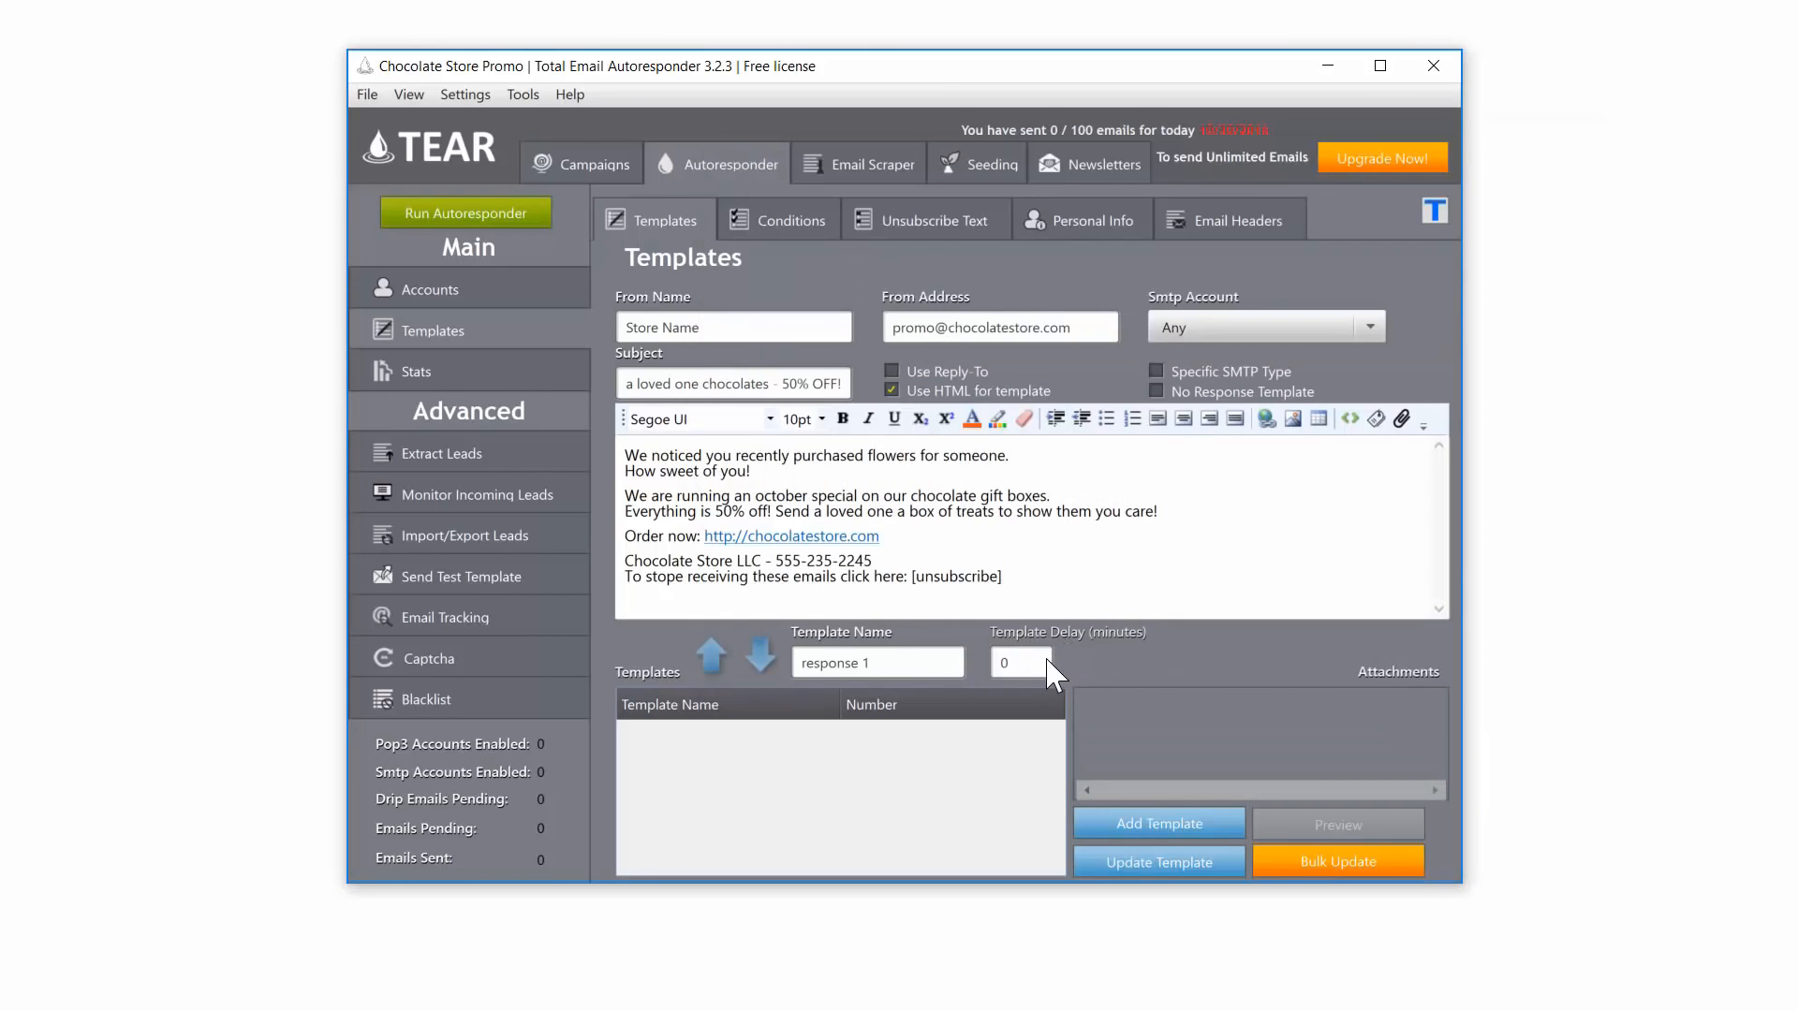
click(1180, 826)
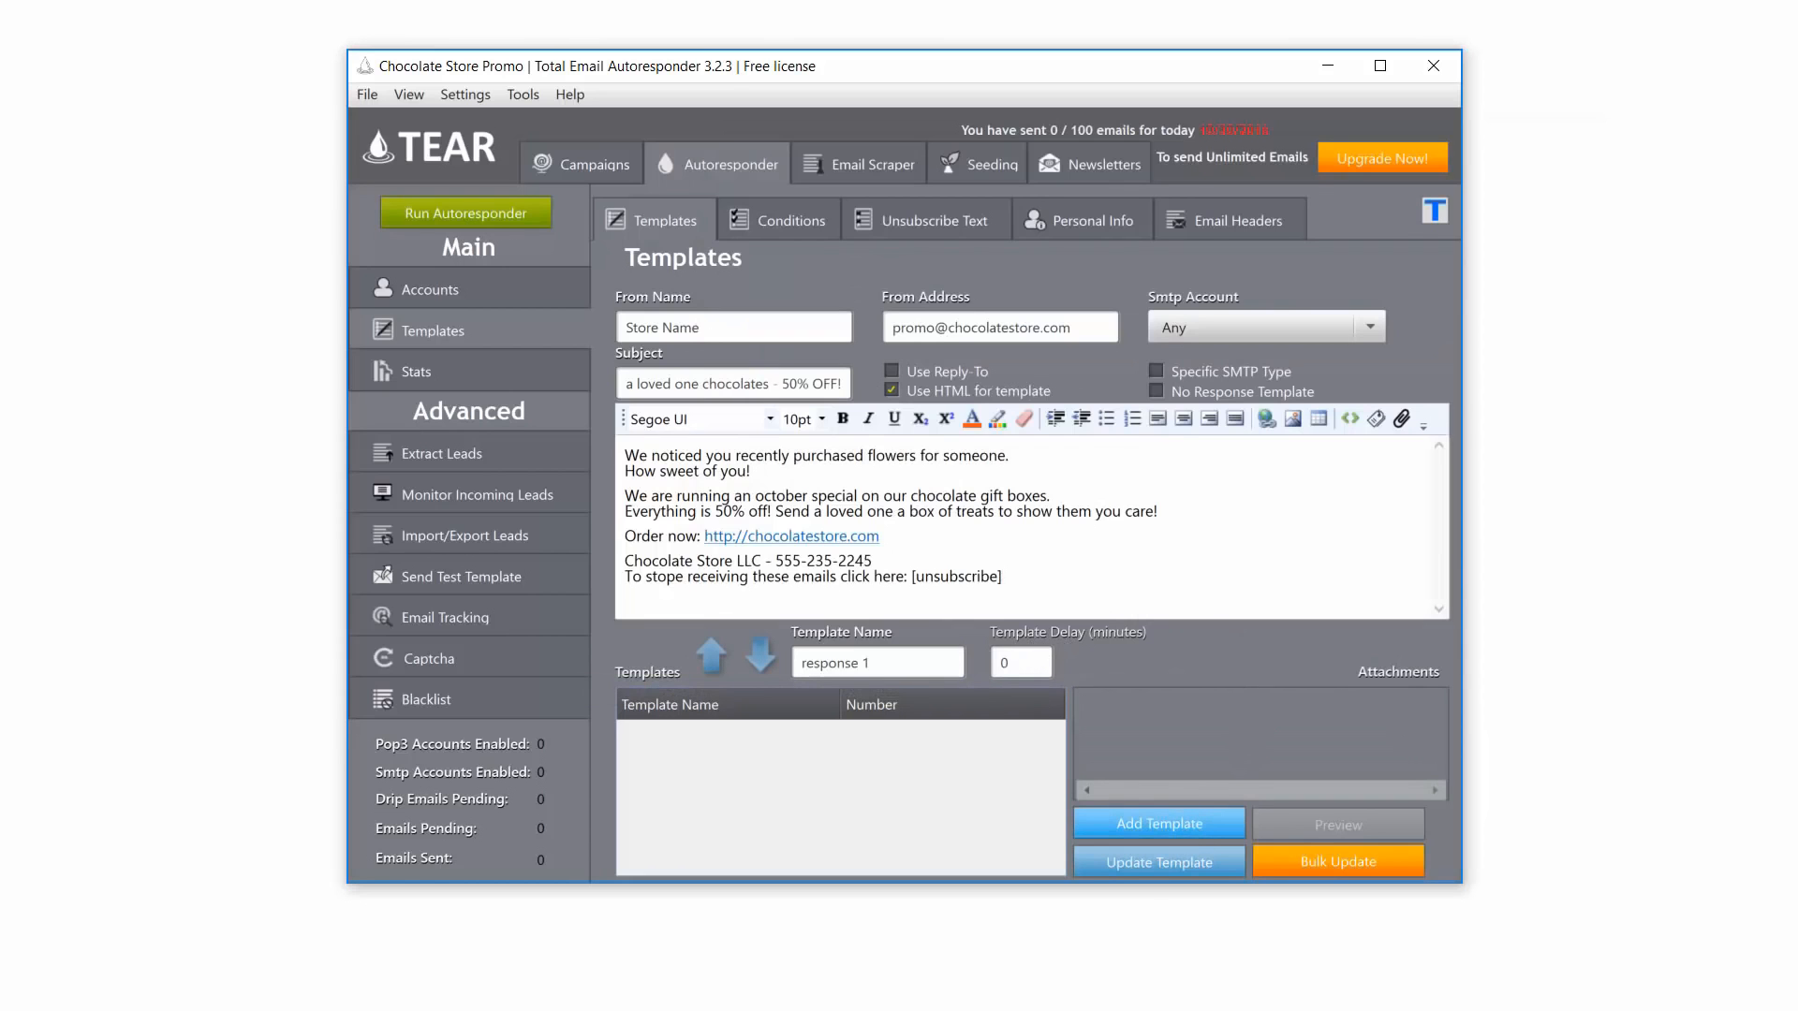
click(1011, 575)
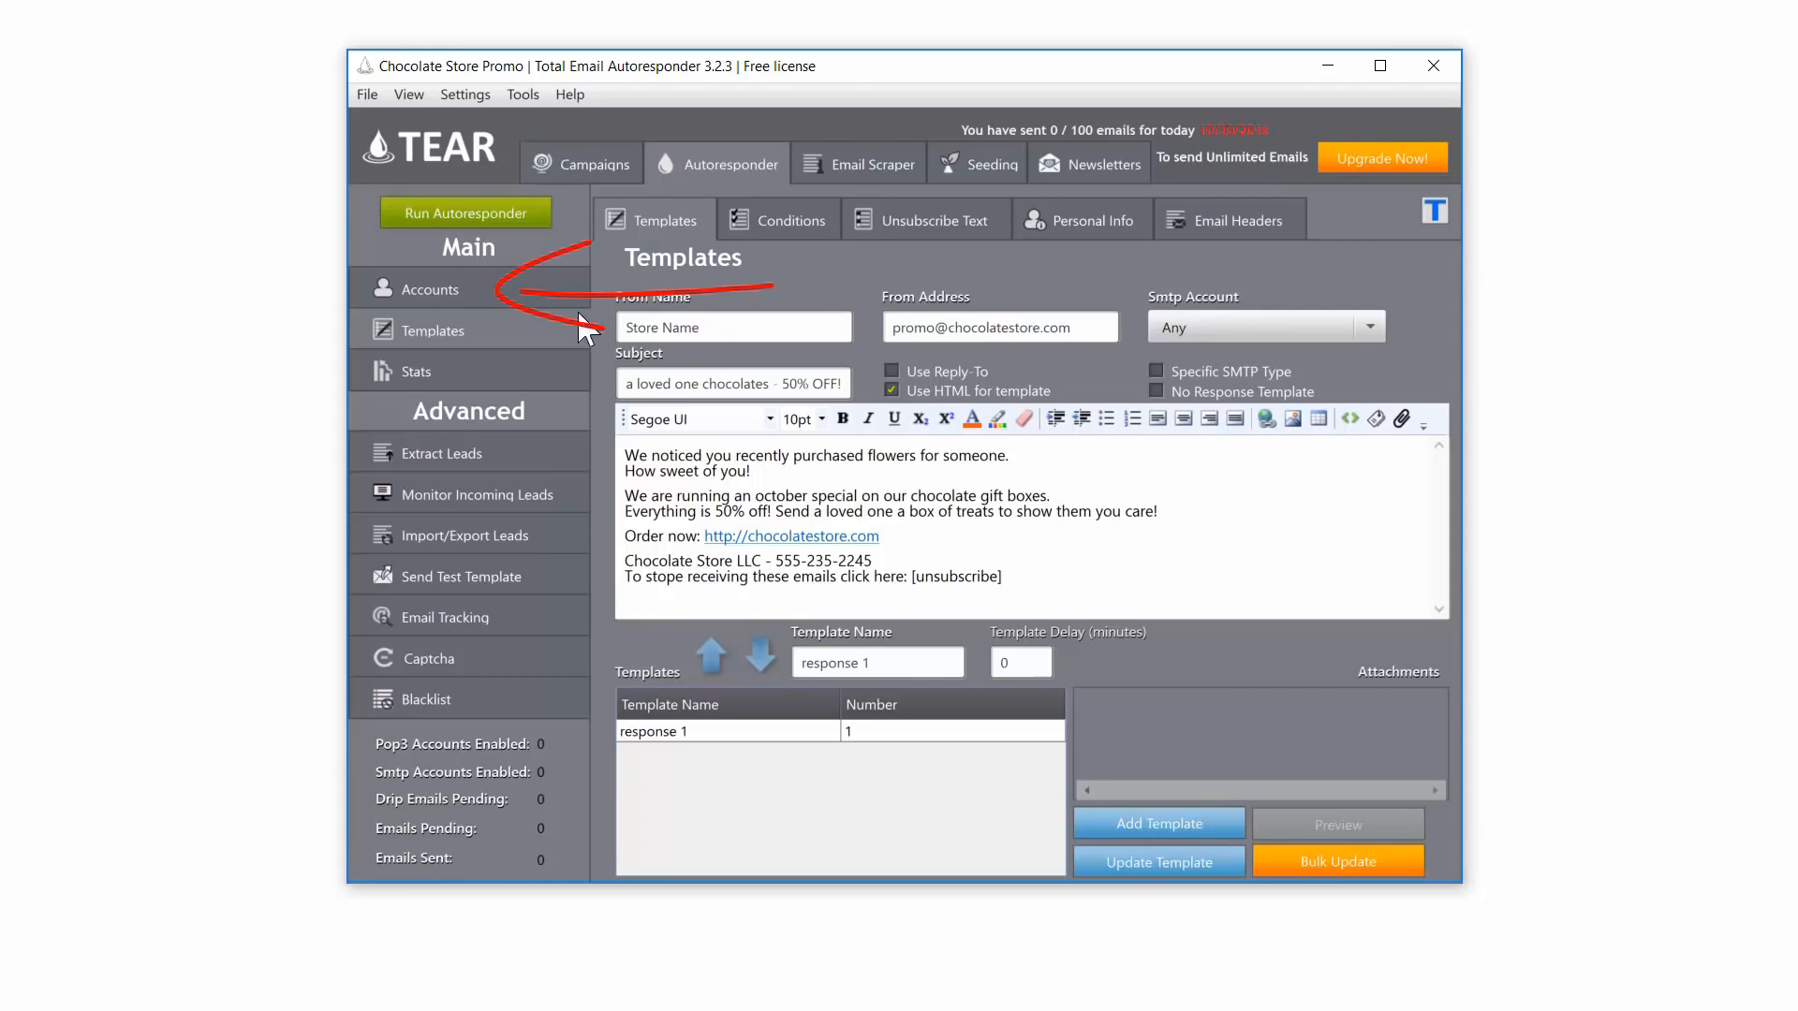
click(498, 298)
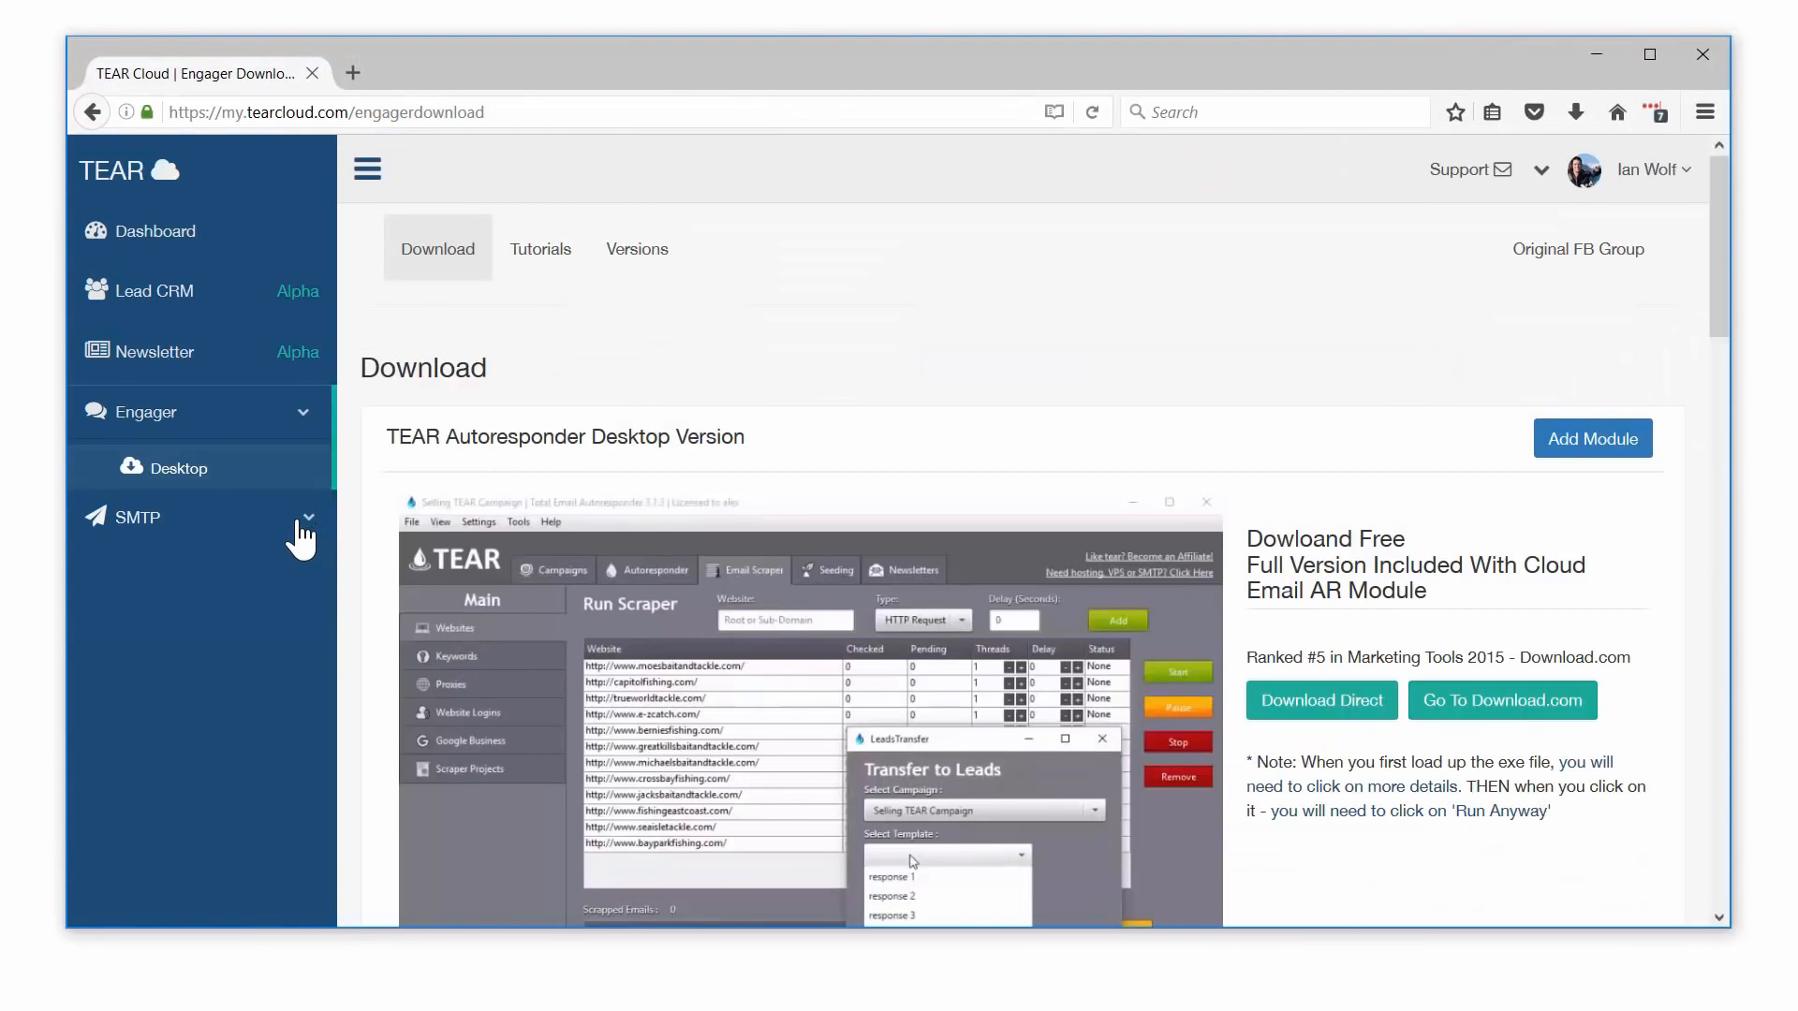
Step: Open TEAR Cloud's SMTP Settings page and copy the server IP address
click(305, 520)
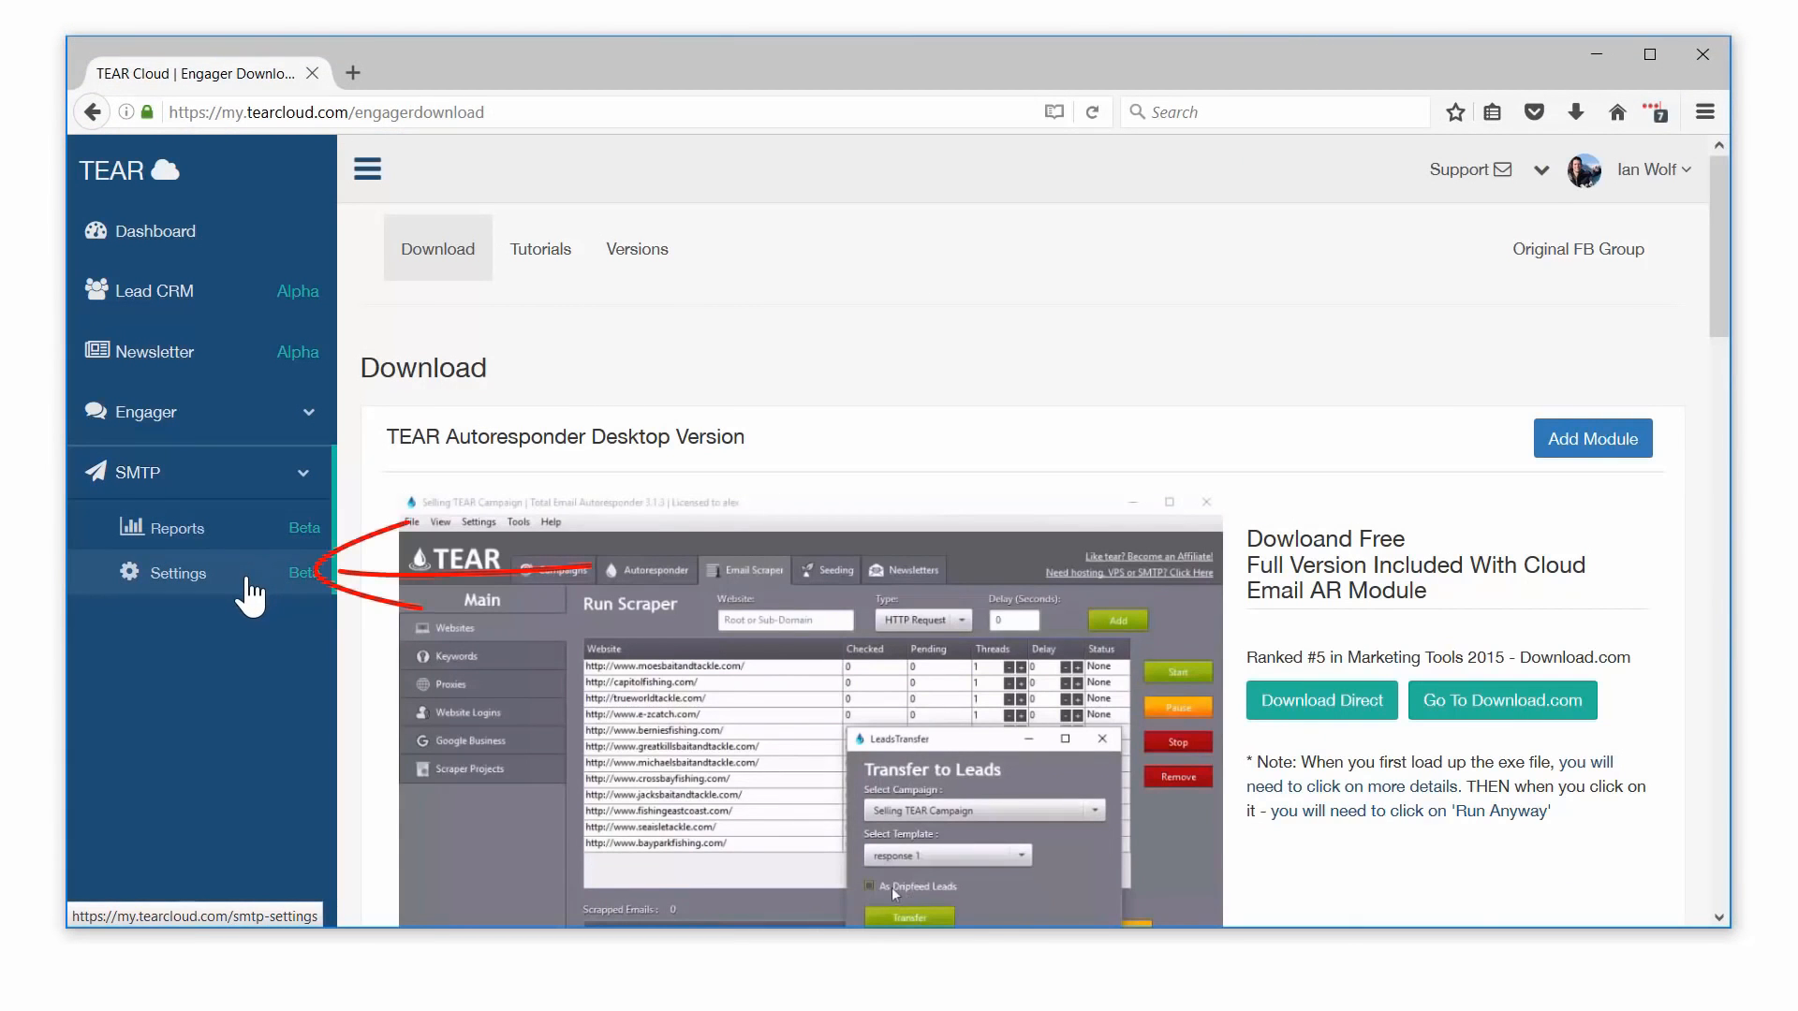
click(249, 580)
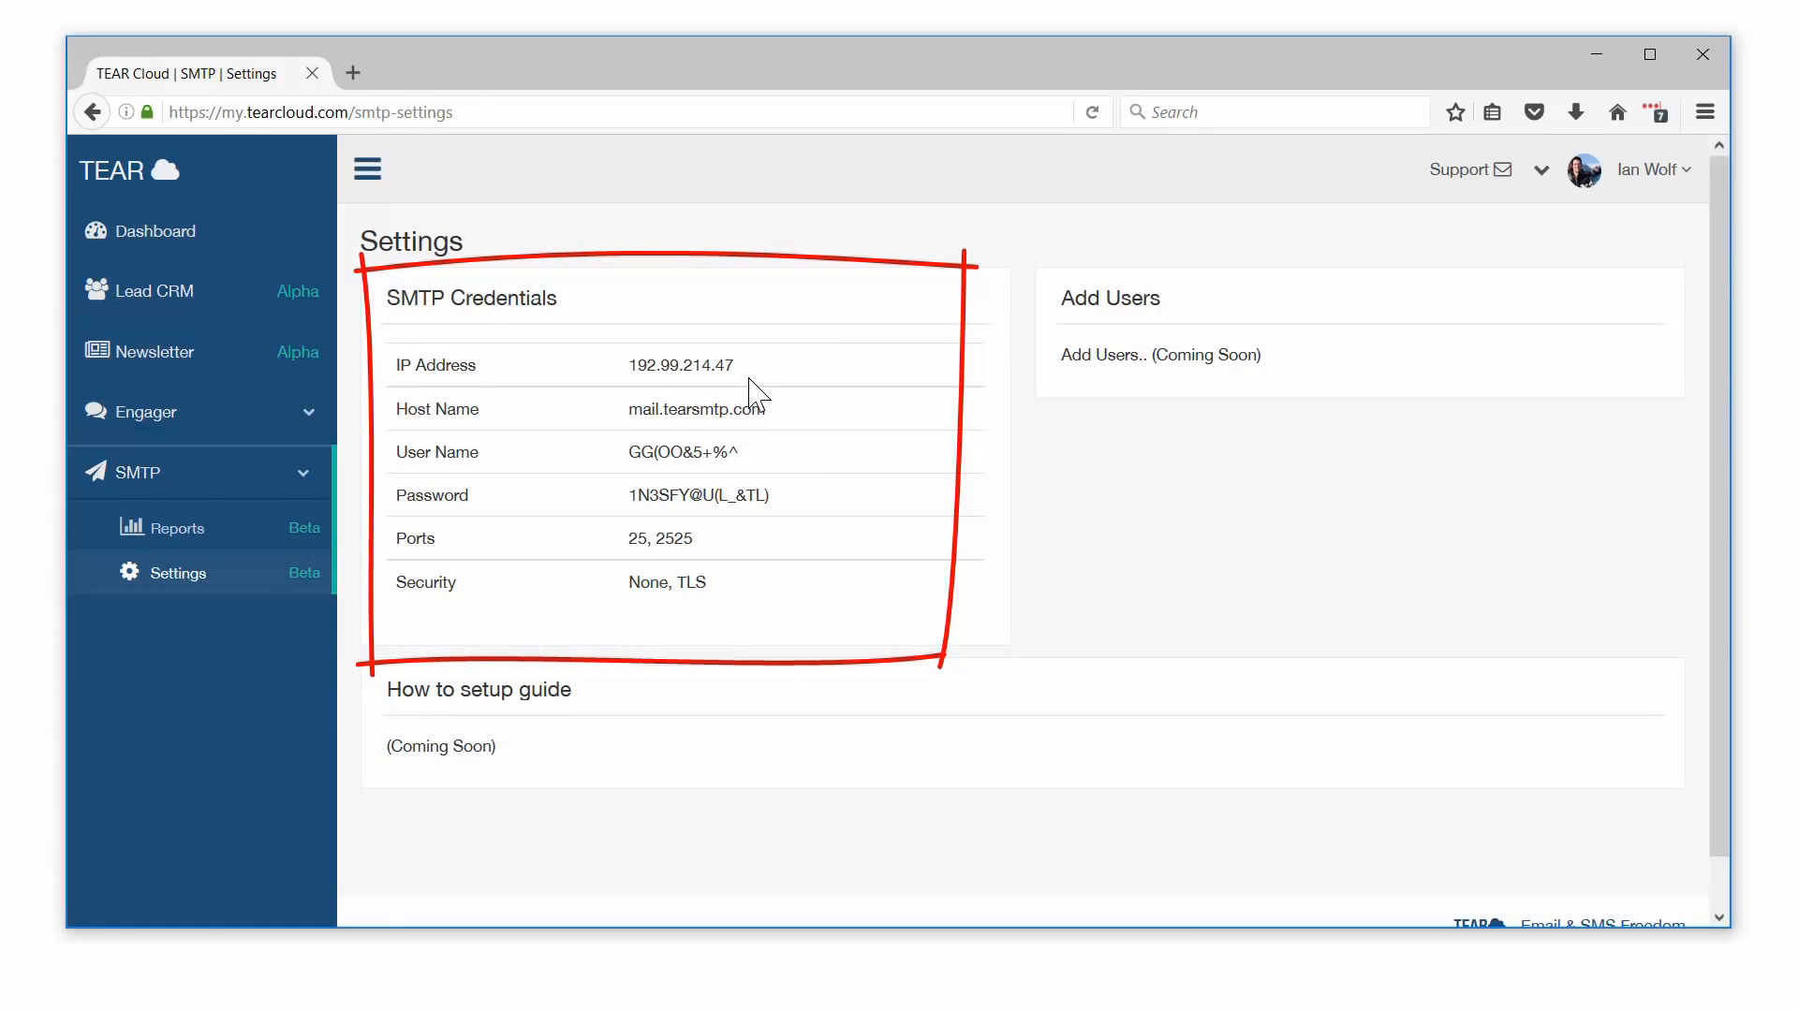
double_click(698, 364)
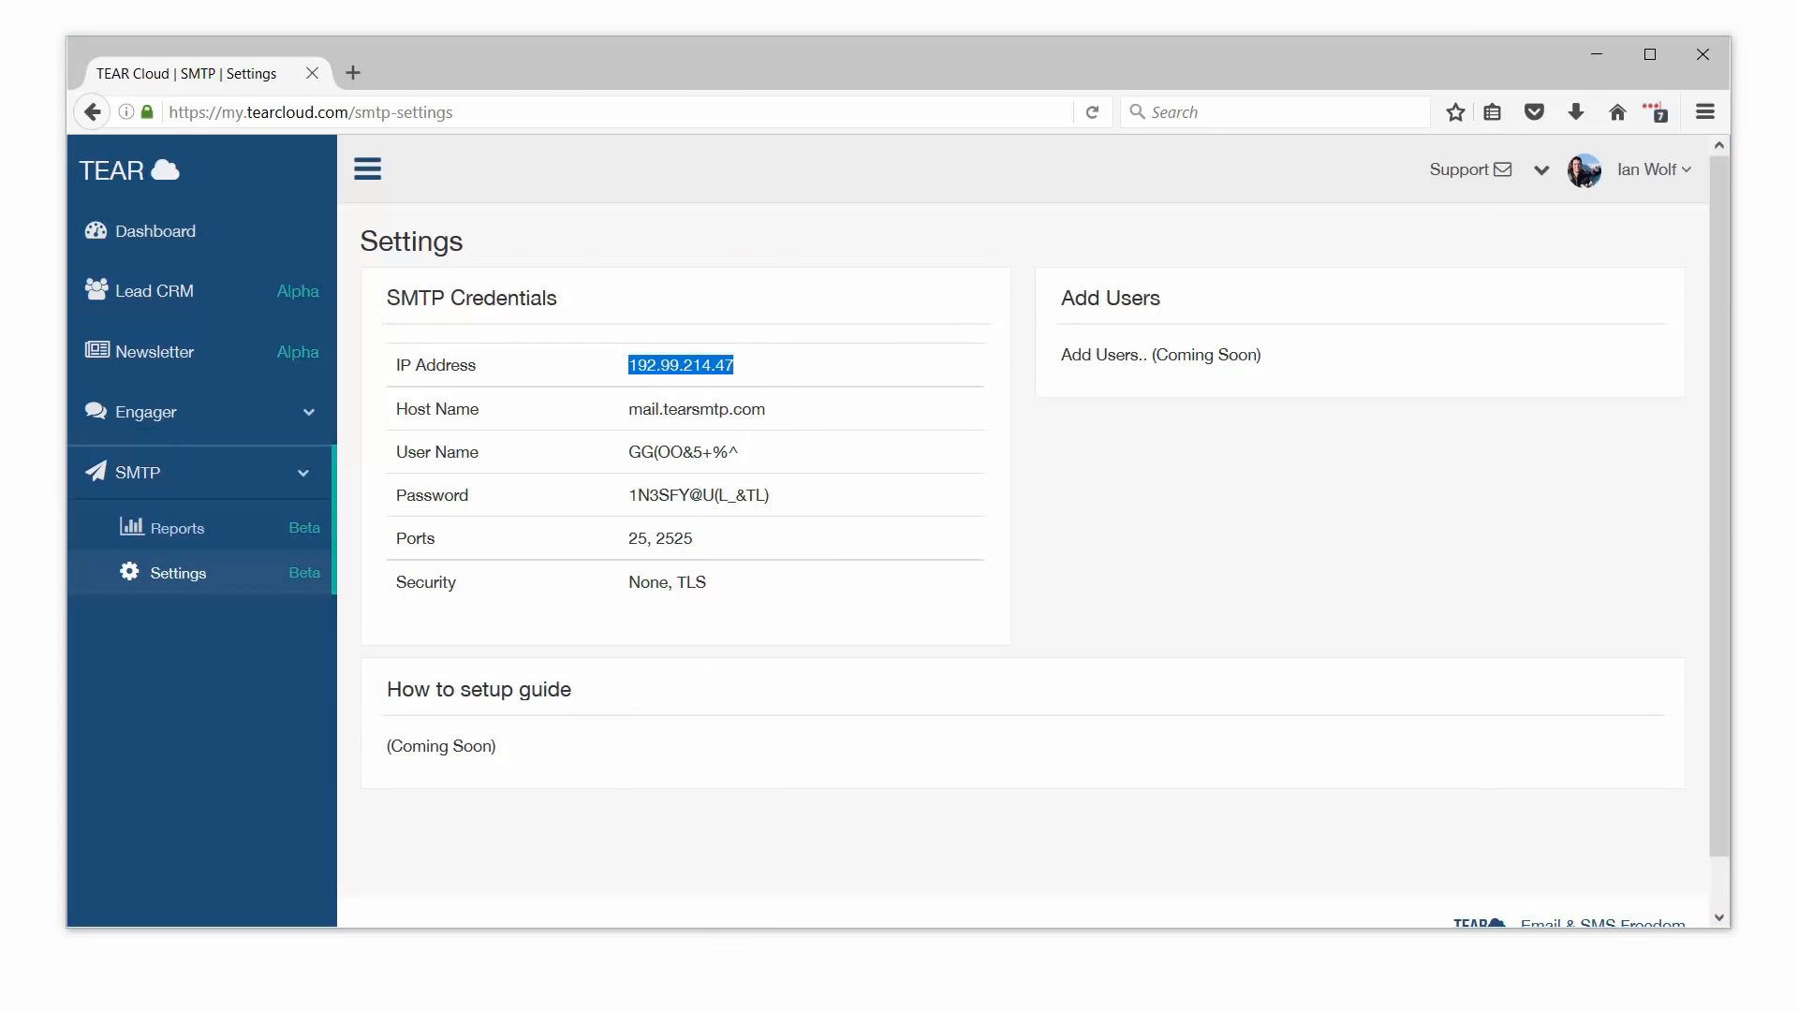
key(alt+Tab)
Step: Make the new account an SMTP account with host 192.99.214.47
click(815, 672)
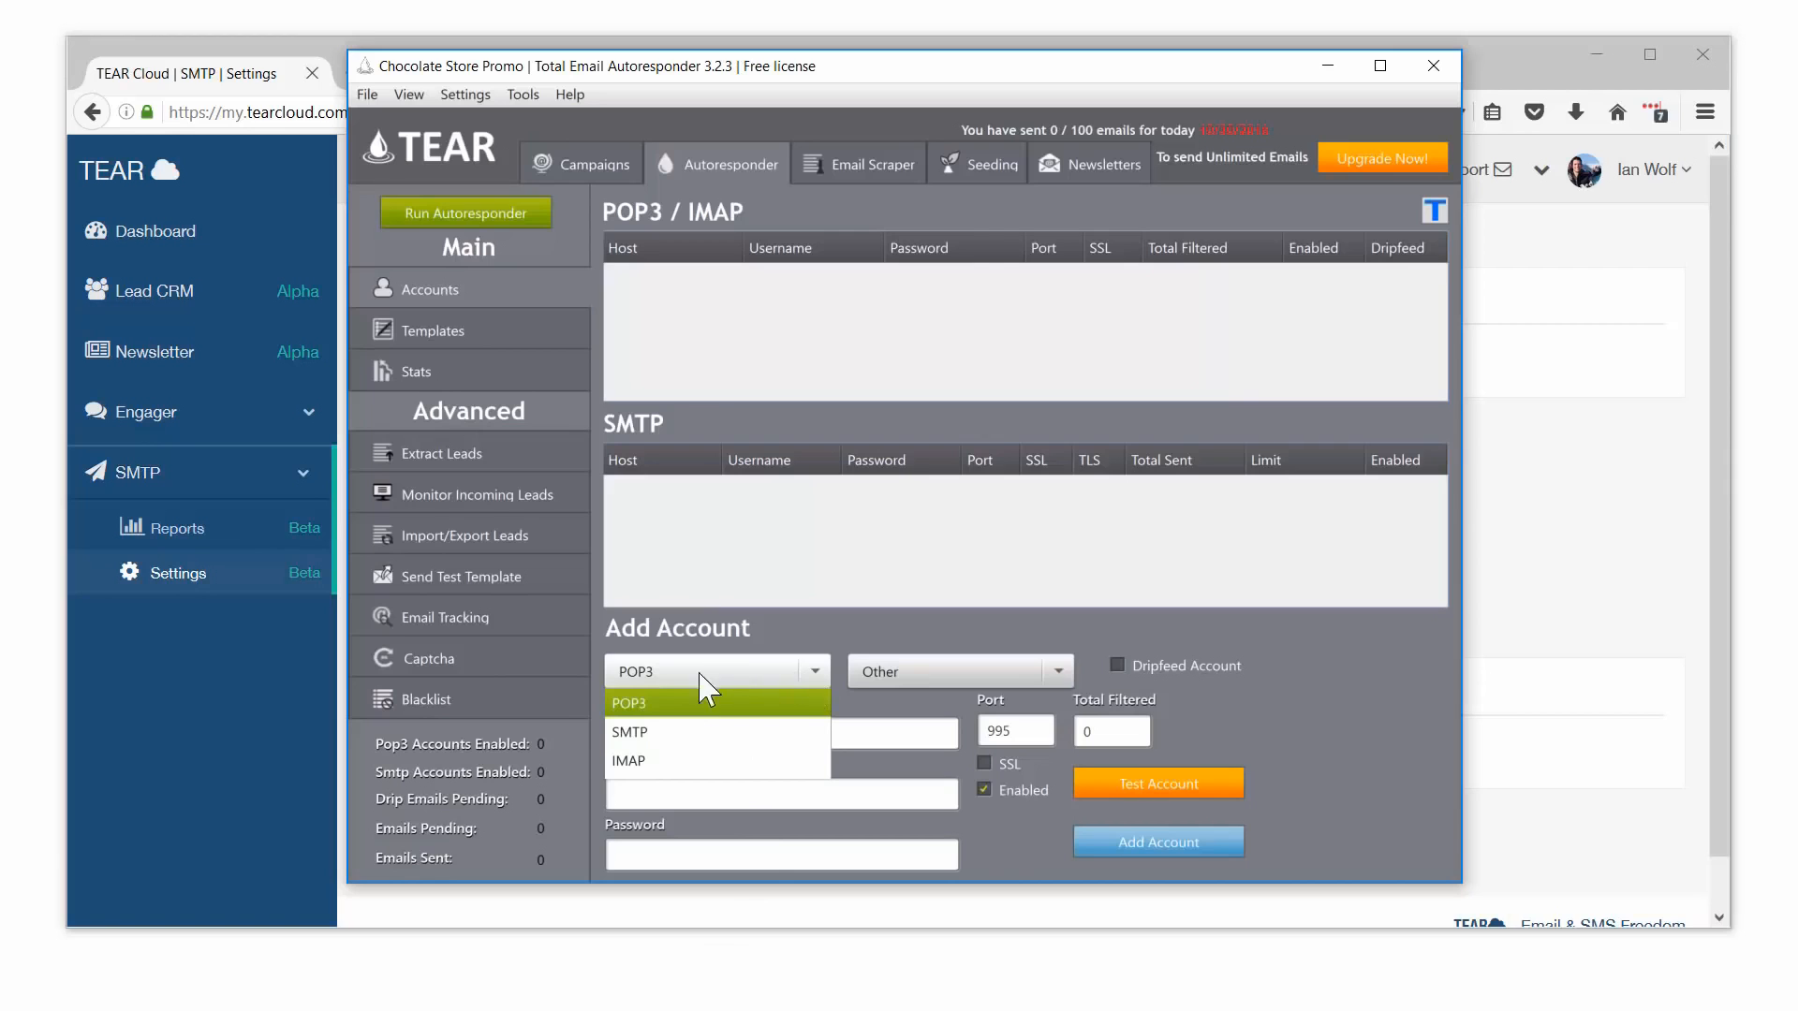
click(661, 735)
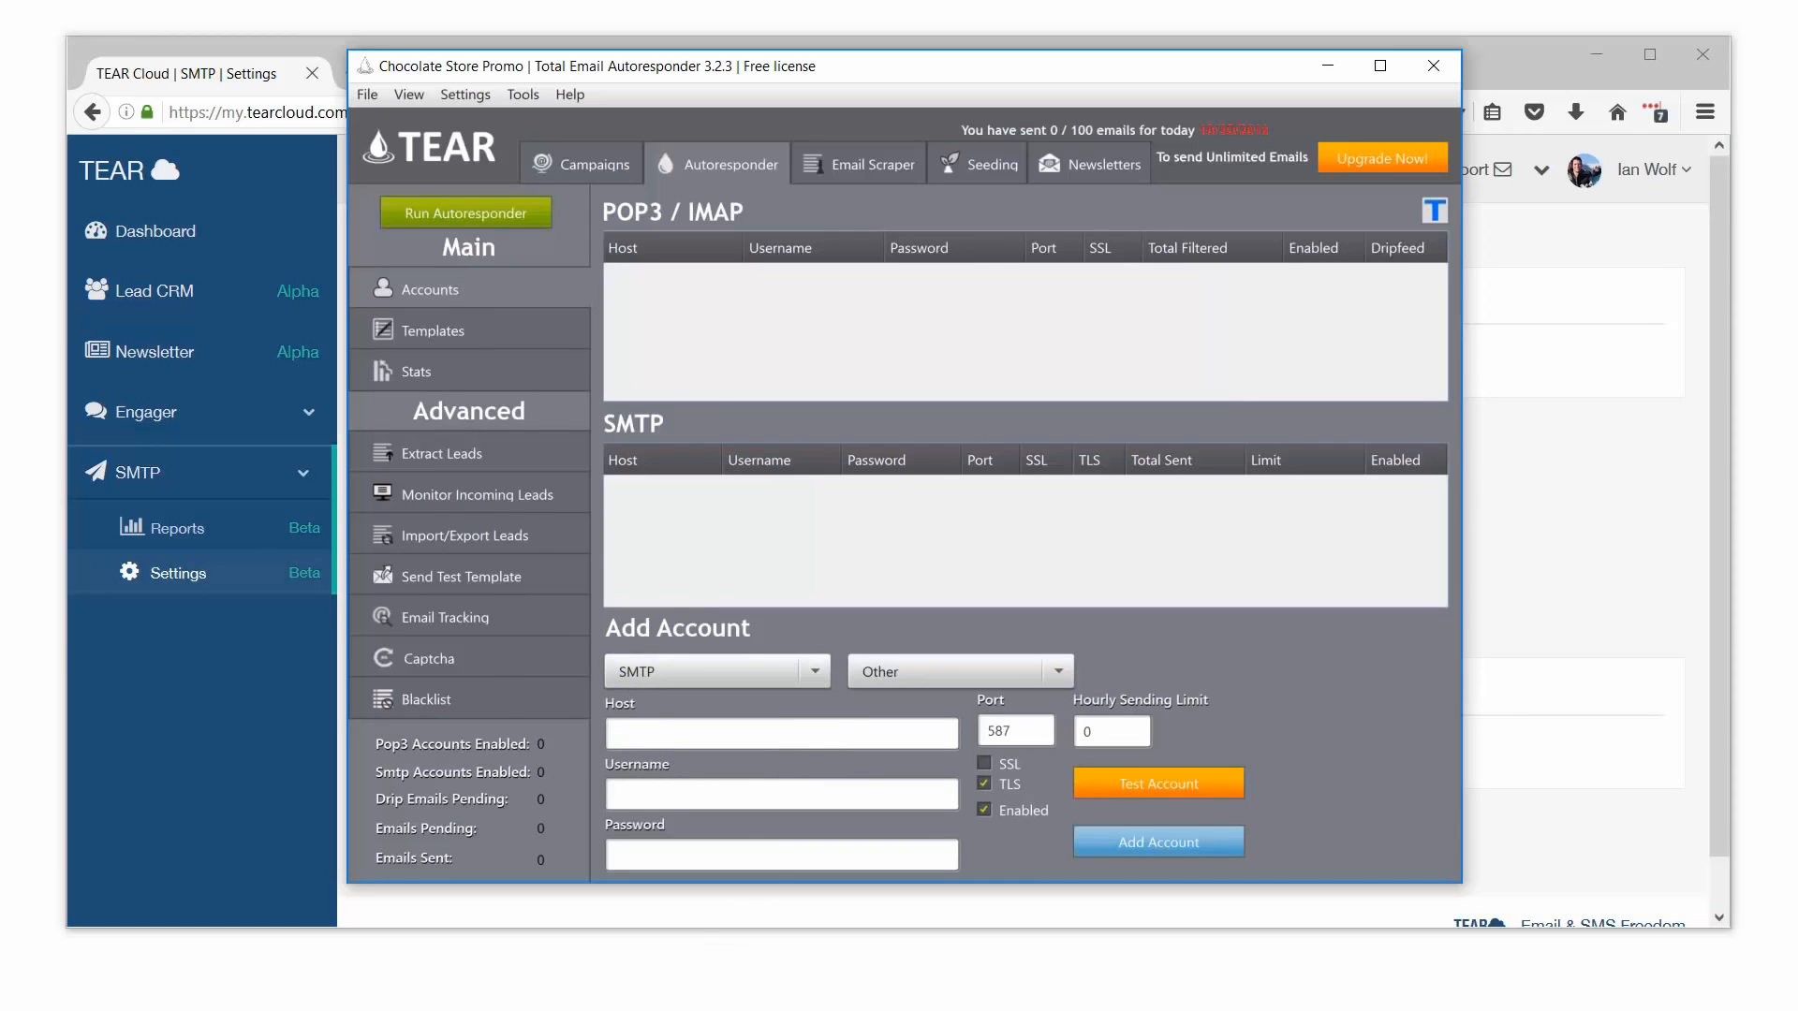
key(ctrl+v)
Step: Copy the SMTP username from TEAR Cloud into the Username field, removing the stray leading space
click(1559, 498)
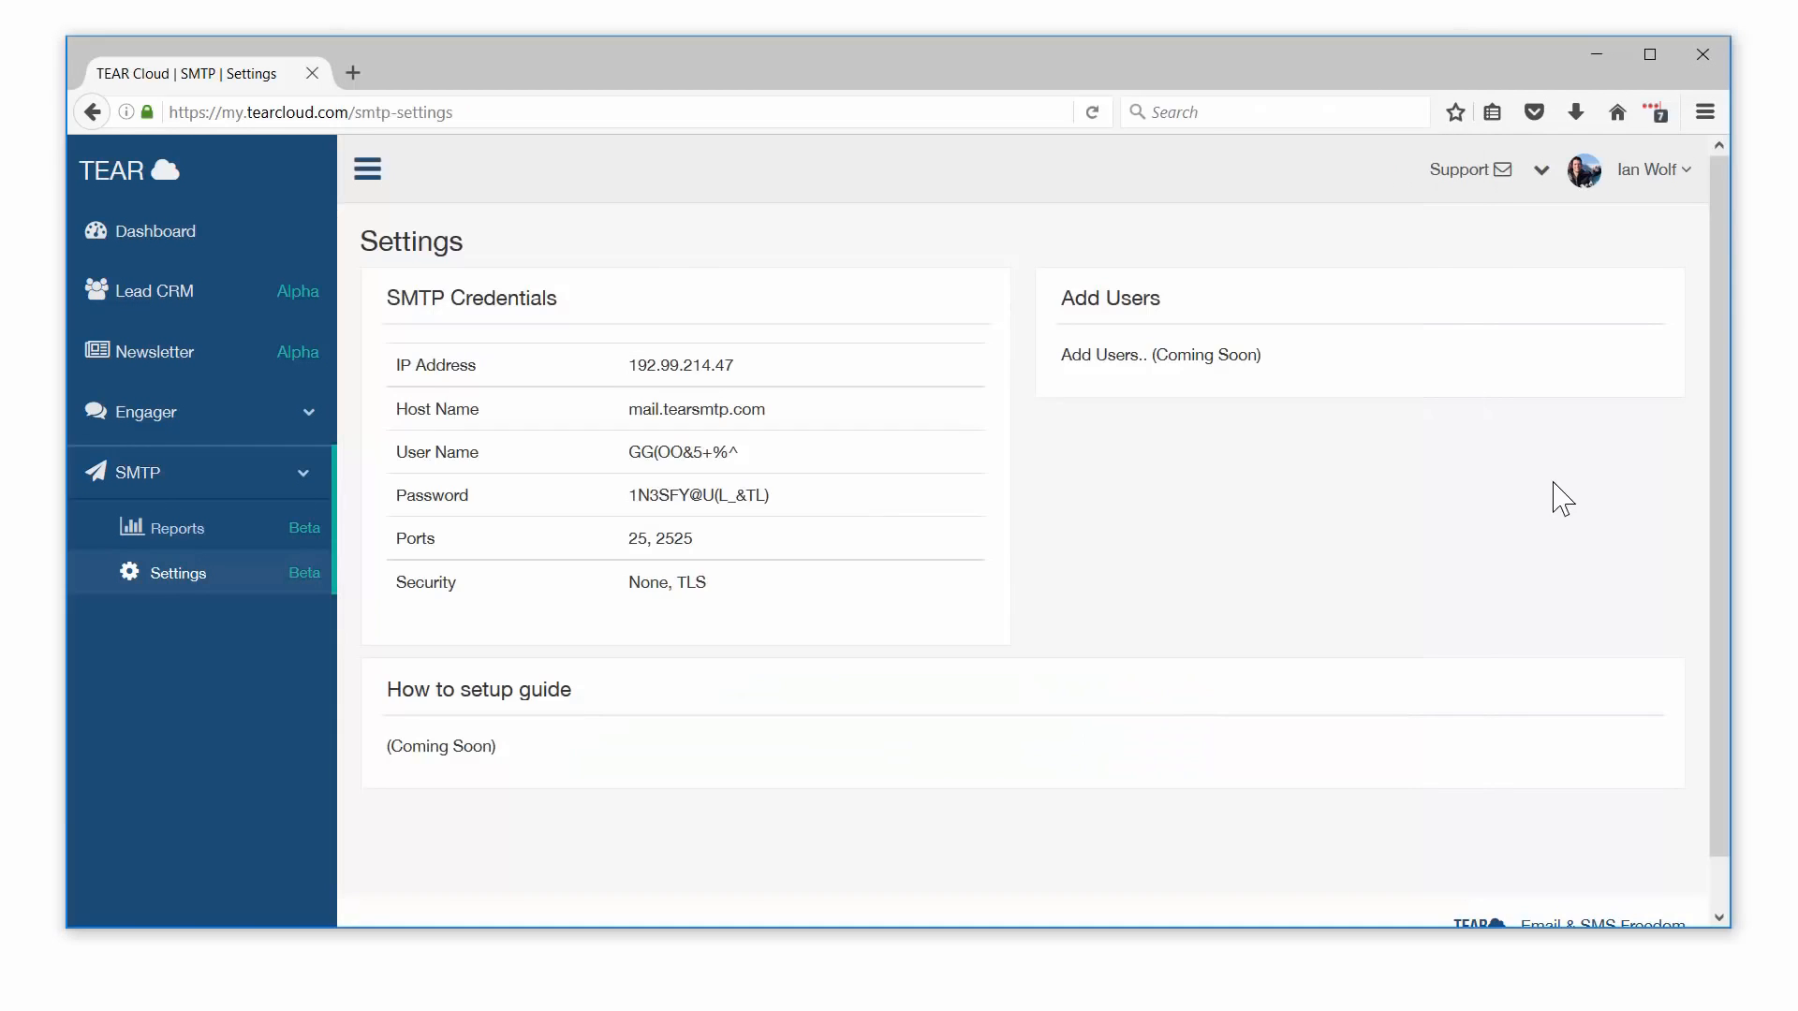
drag(754, 459, 613, 473)
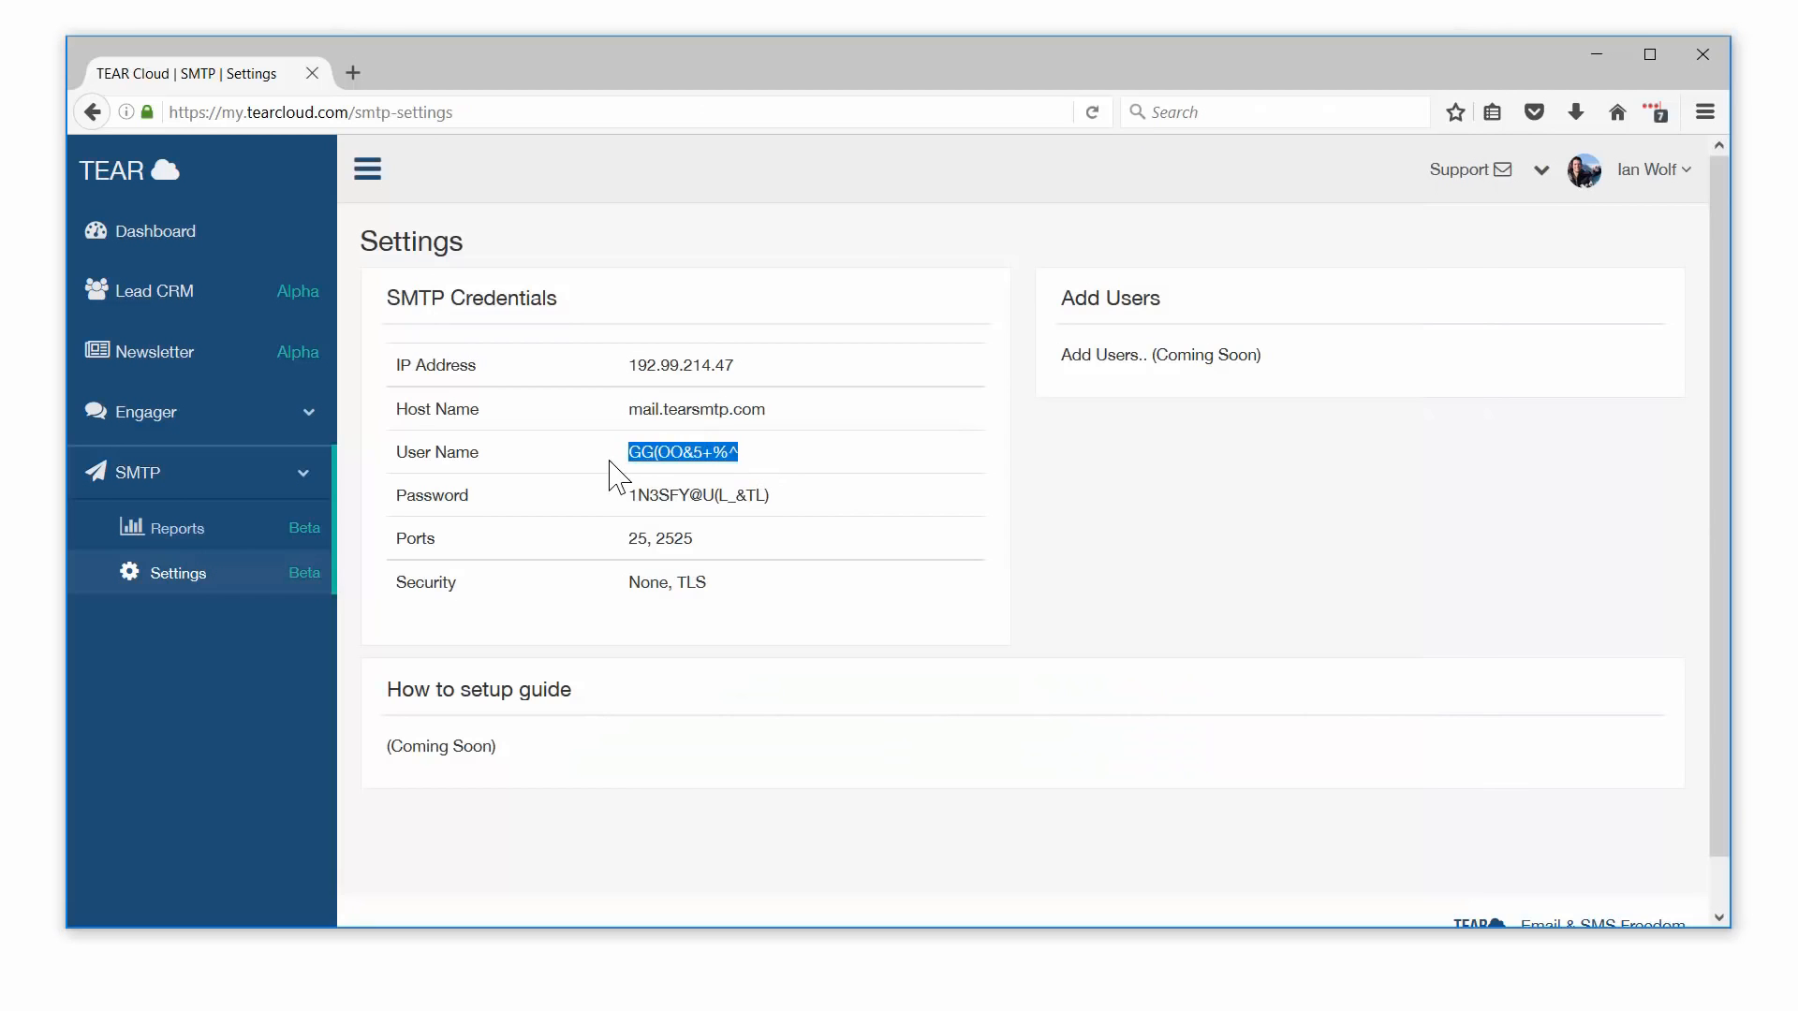
key(ctrl+c)
key(alt+Tab)
click(771, 798)
key(ctrl+v)
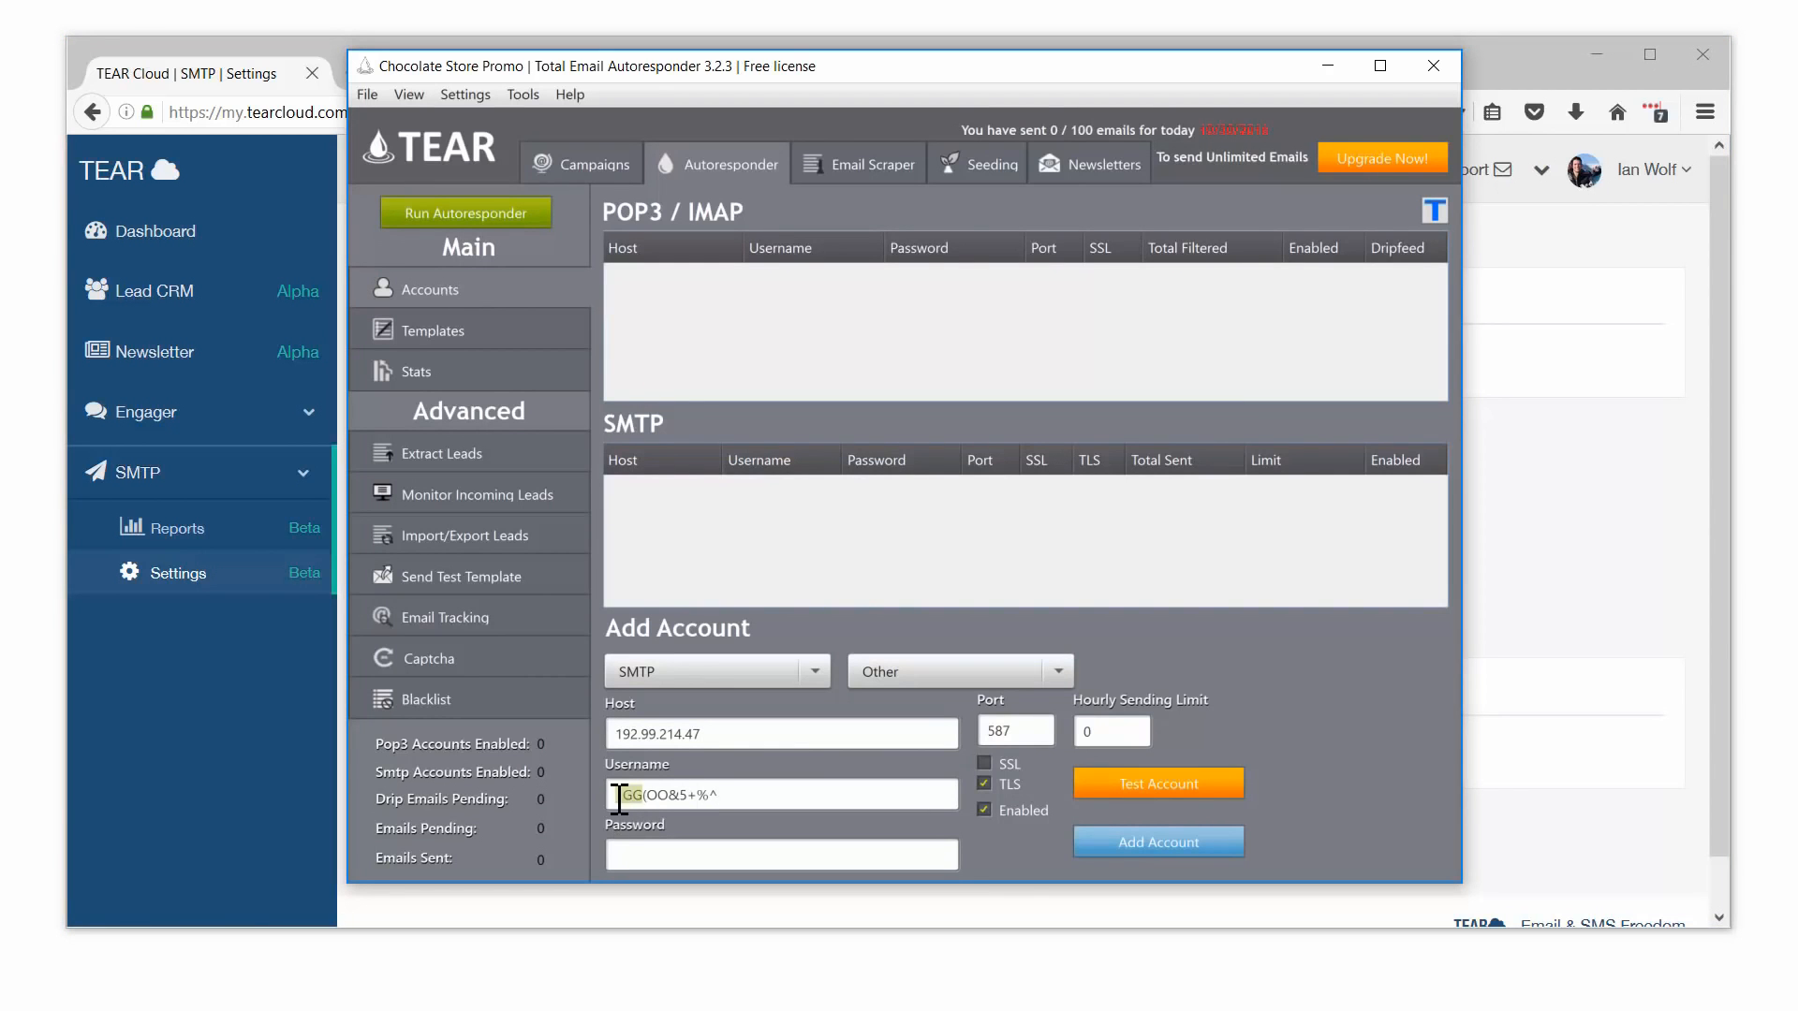
key(Home)
key(Delete)
Step: Copy the SMTP password into the Password field and set the port to 2525
click(1591, 559)
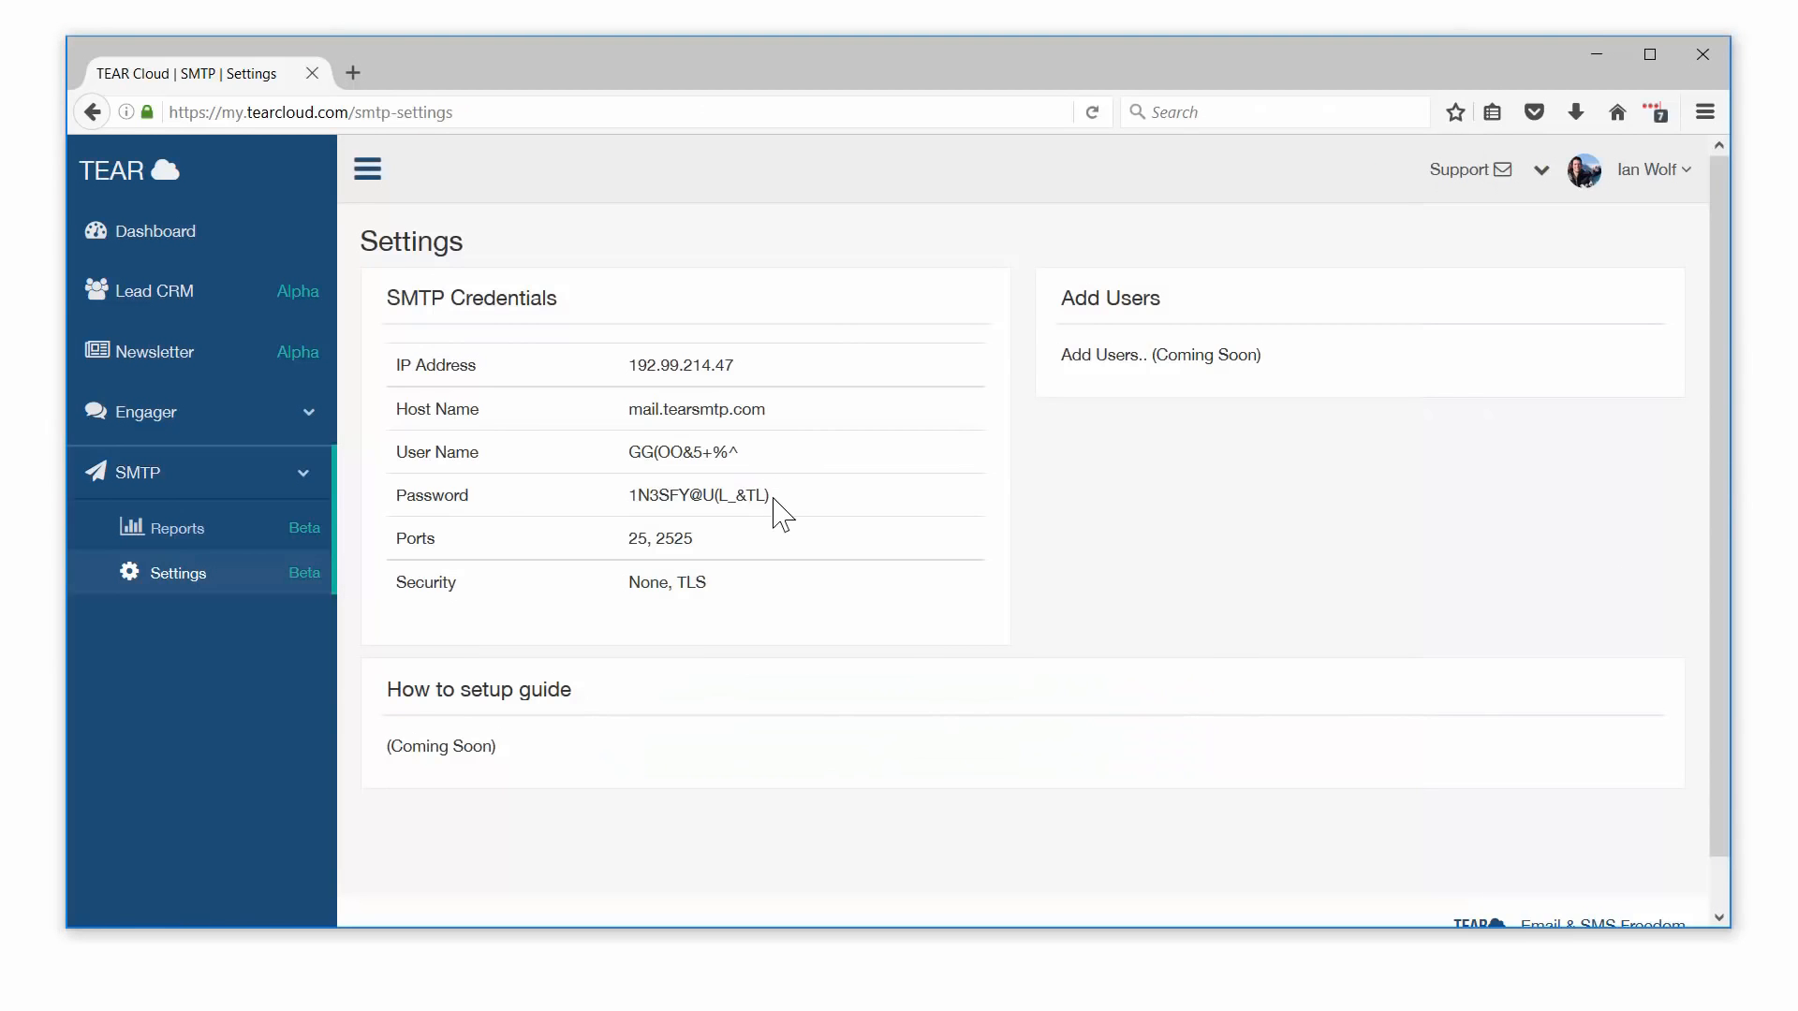
drag(770, 496, 627, 496)
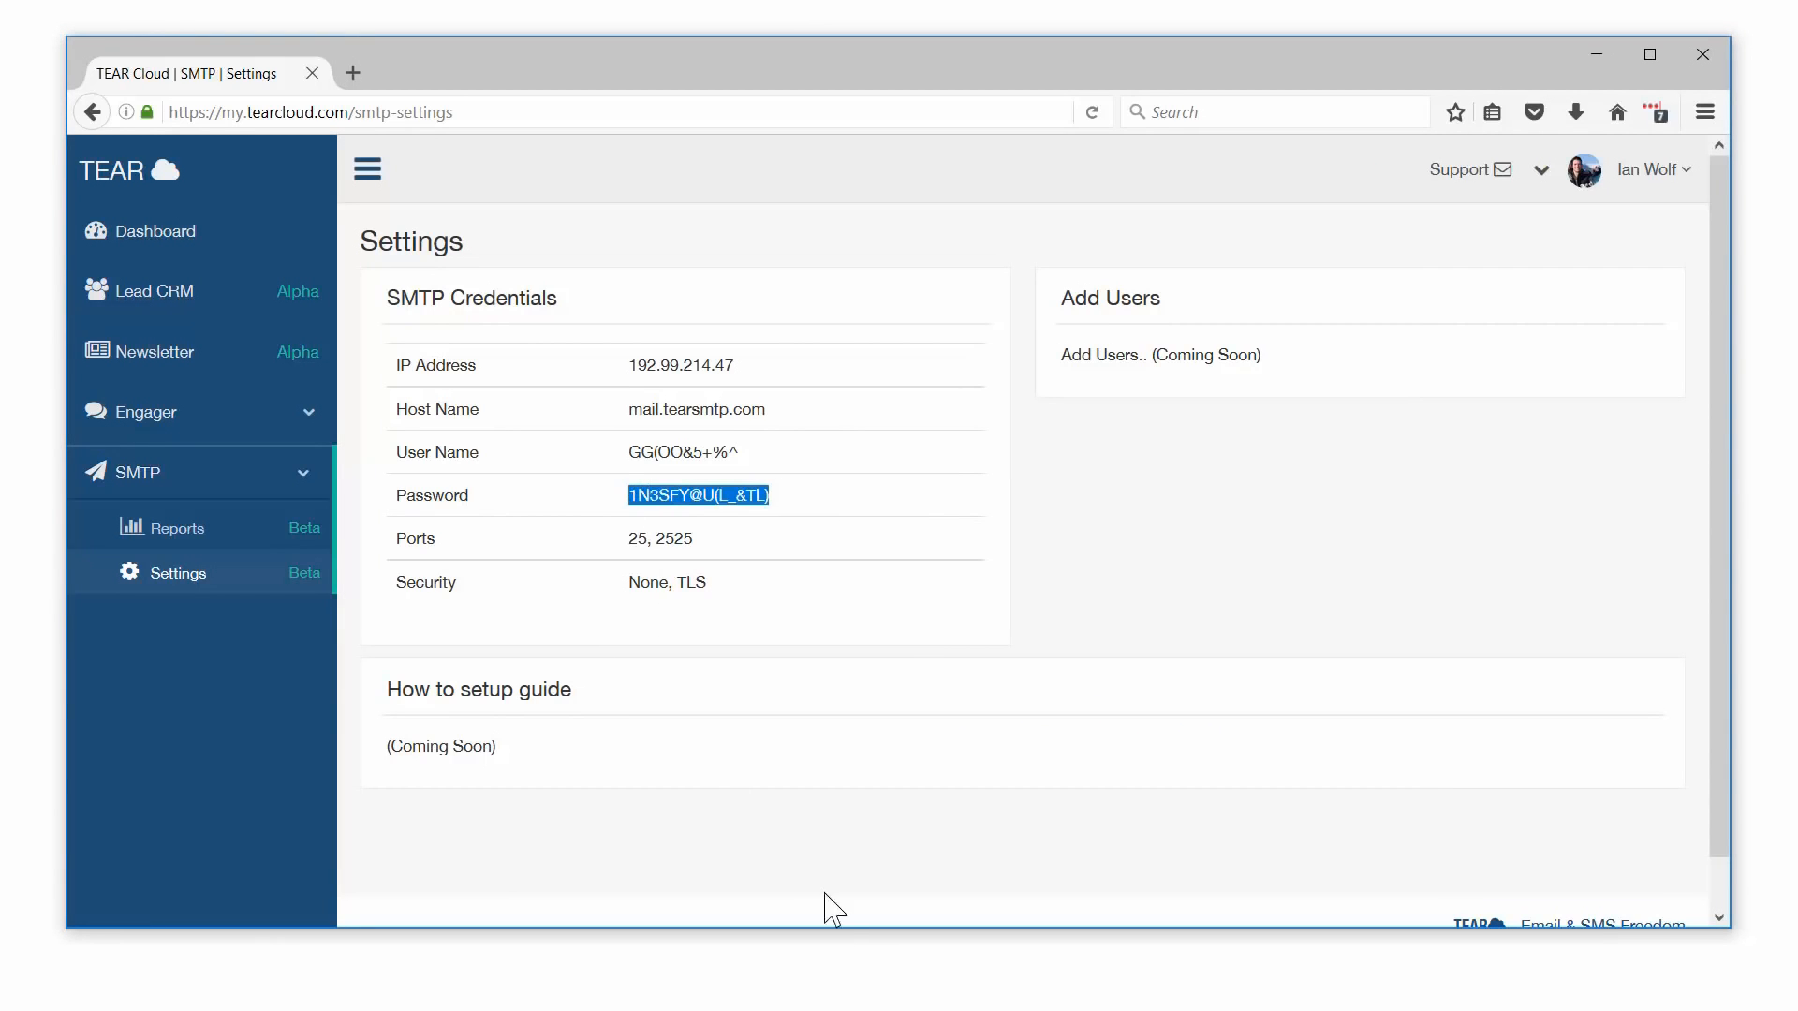
key(alt+Tab)
click(719, 850)
key(ctrl+v)
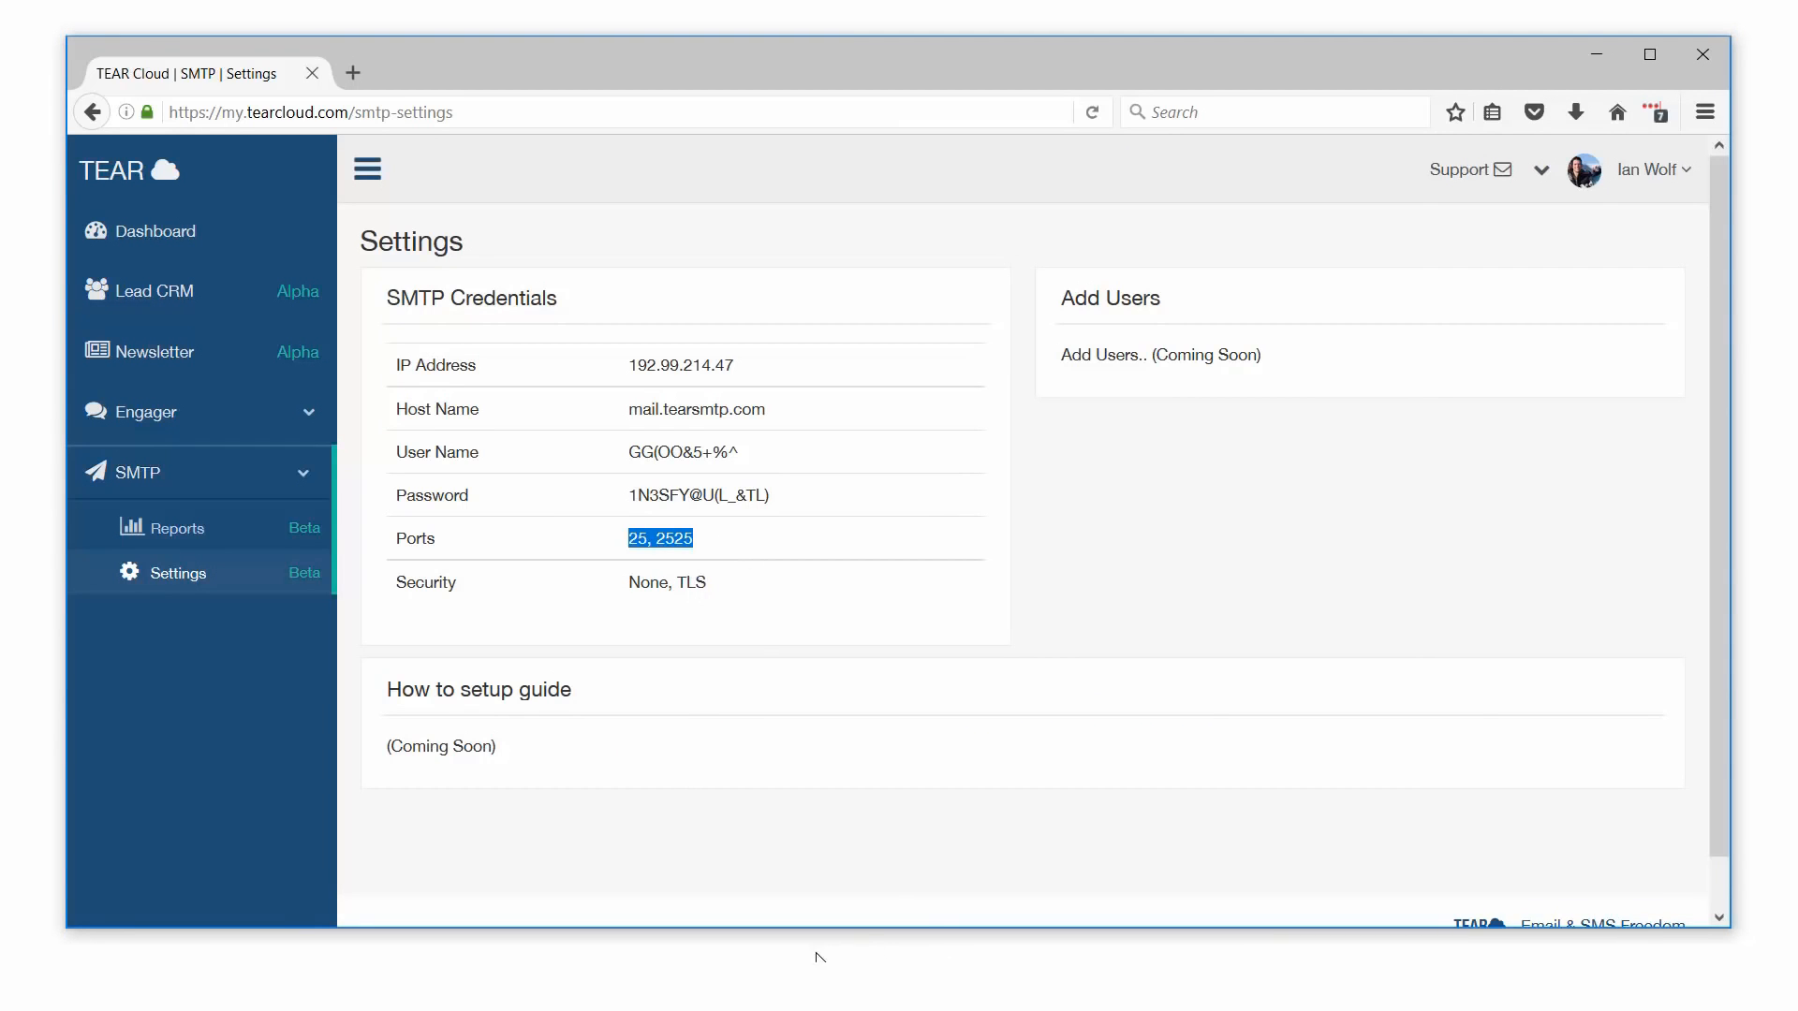
key(alt+Tab)
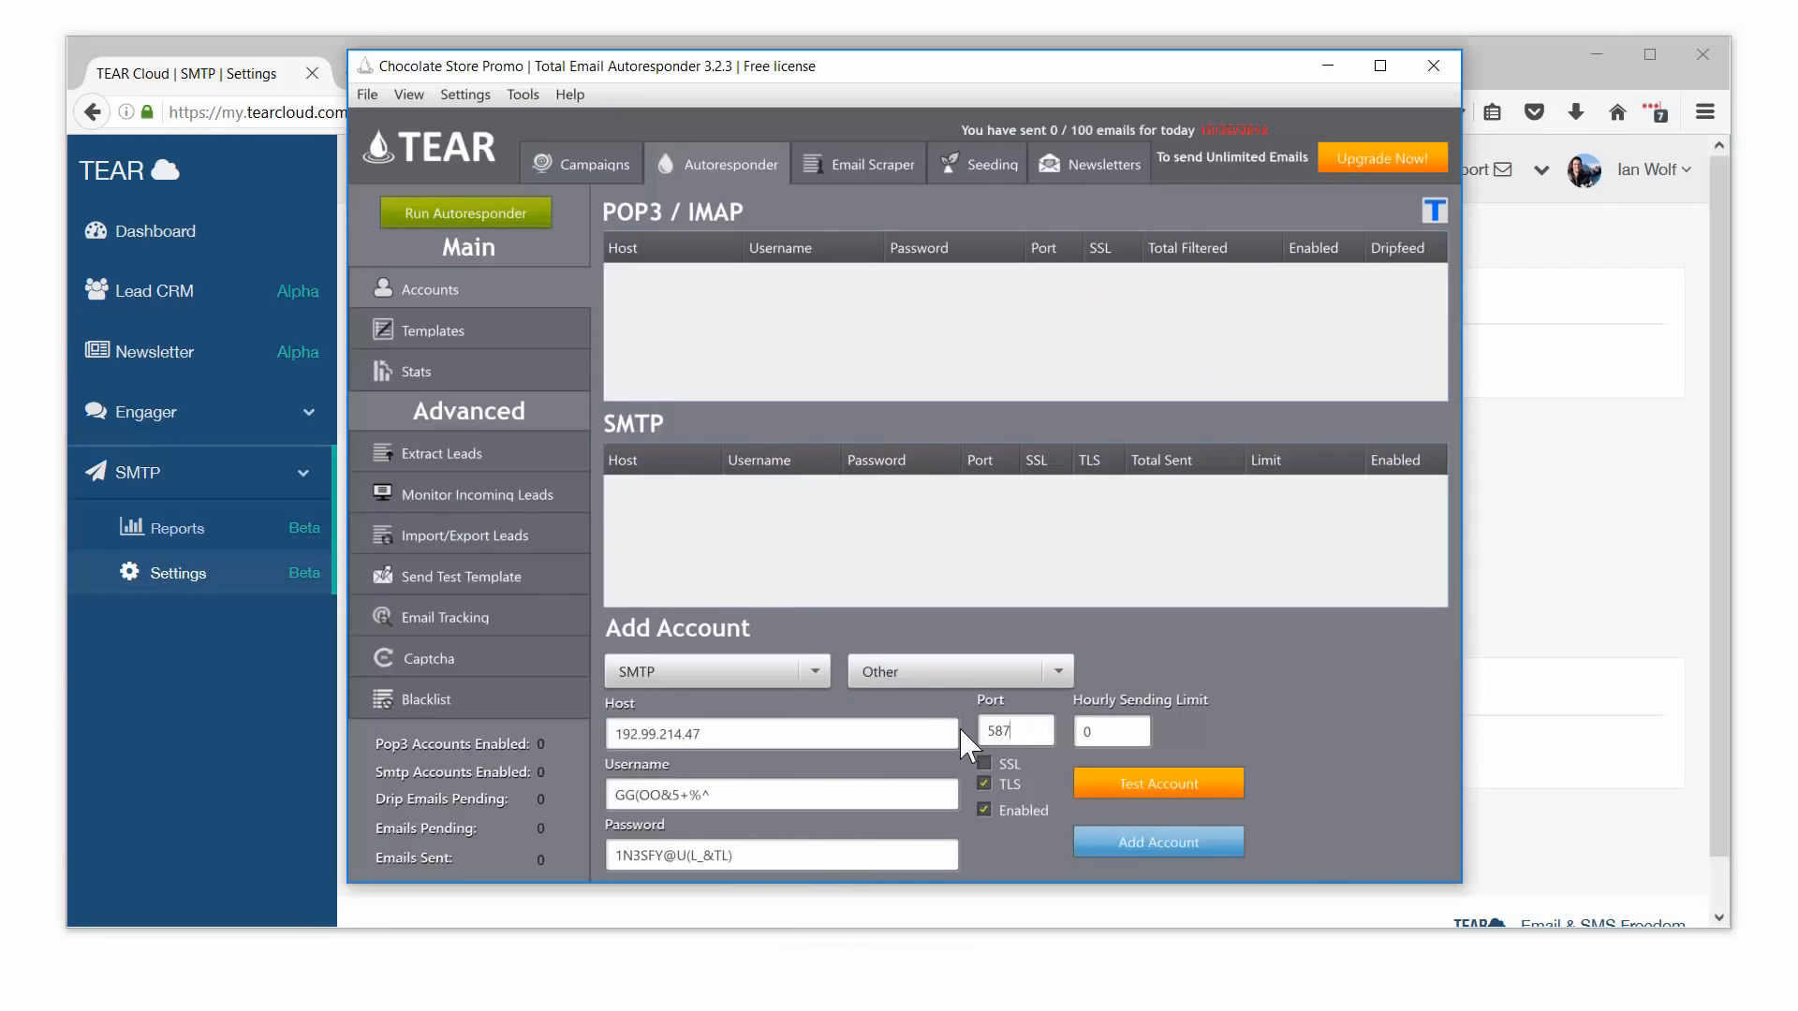
text(2525)
Step: Test the SMTP account: it works on 2525, fails on port 25, then restore 2525
click(1208, 785)
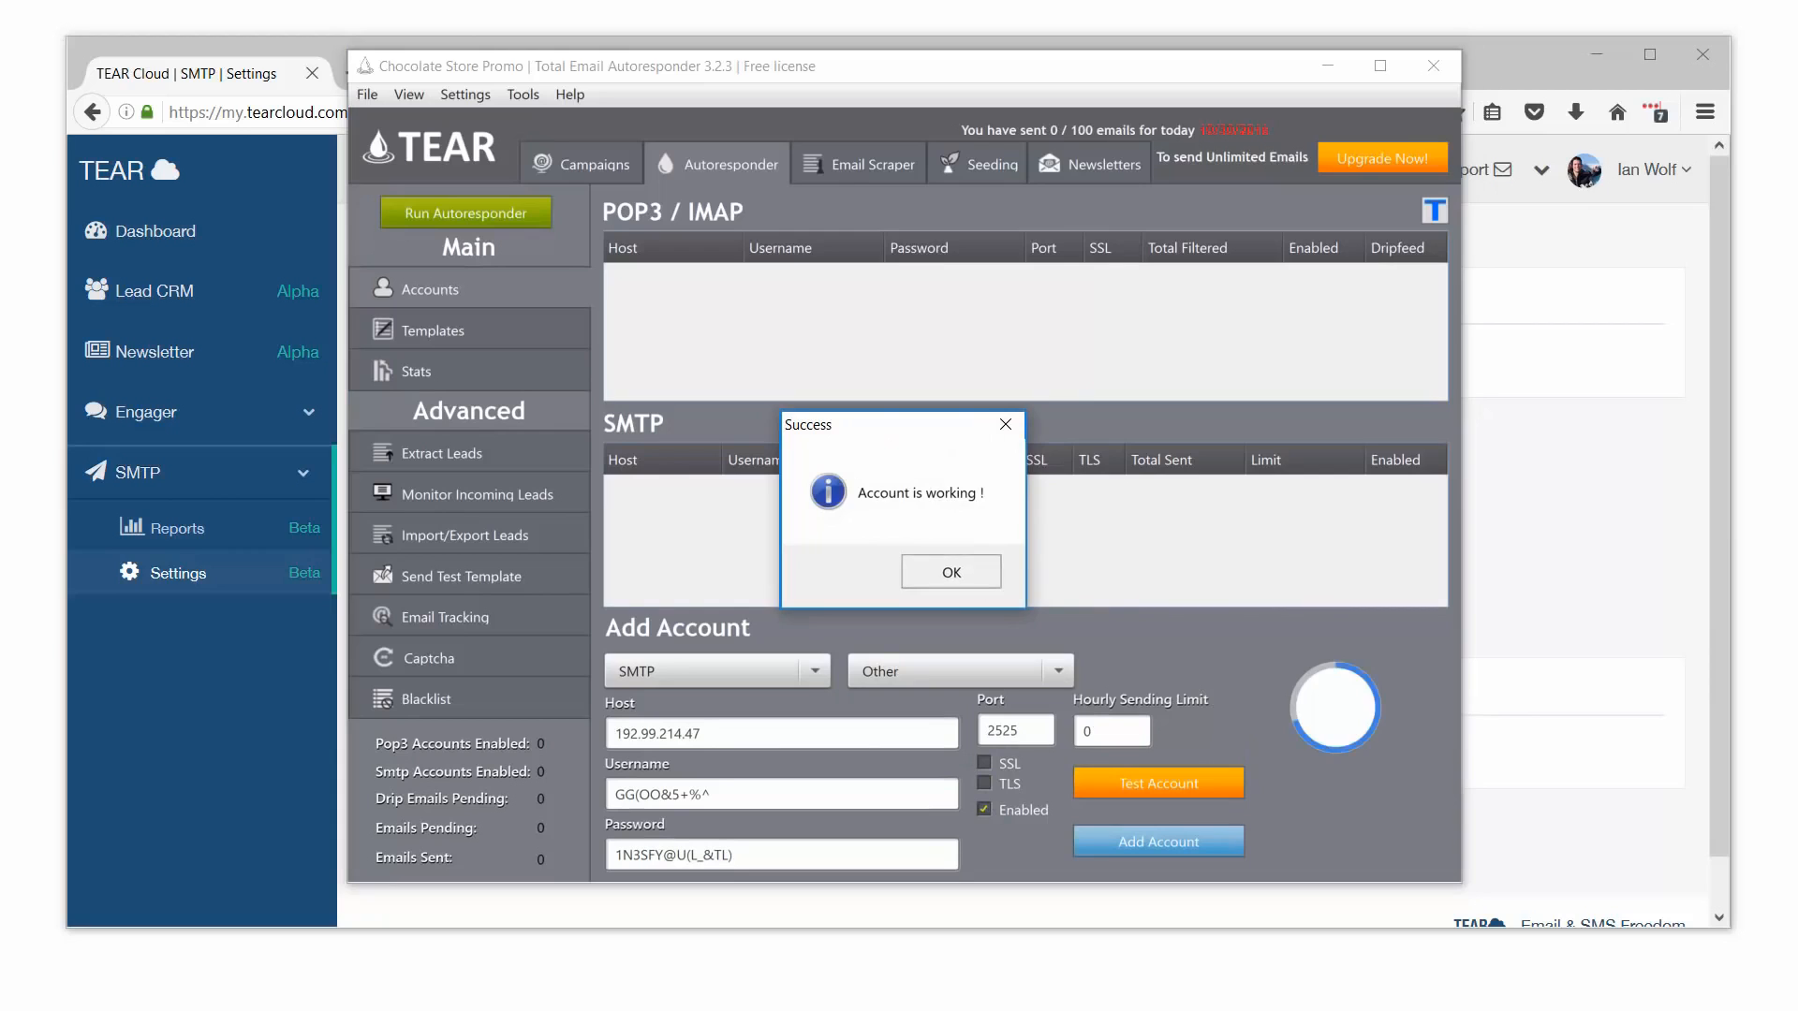
click(983, 575)
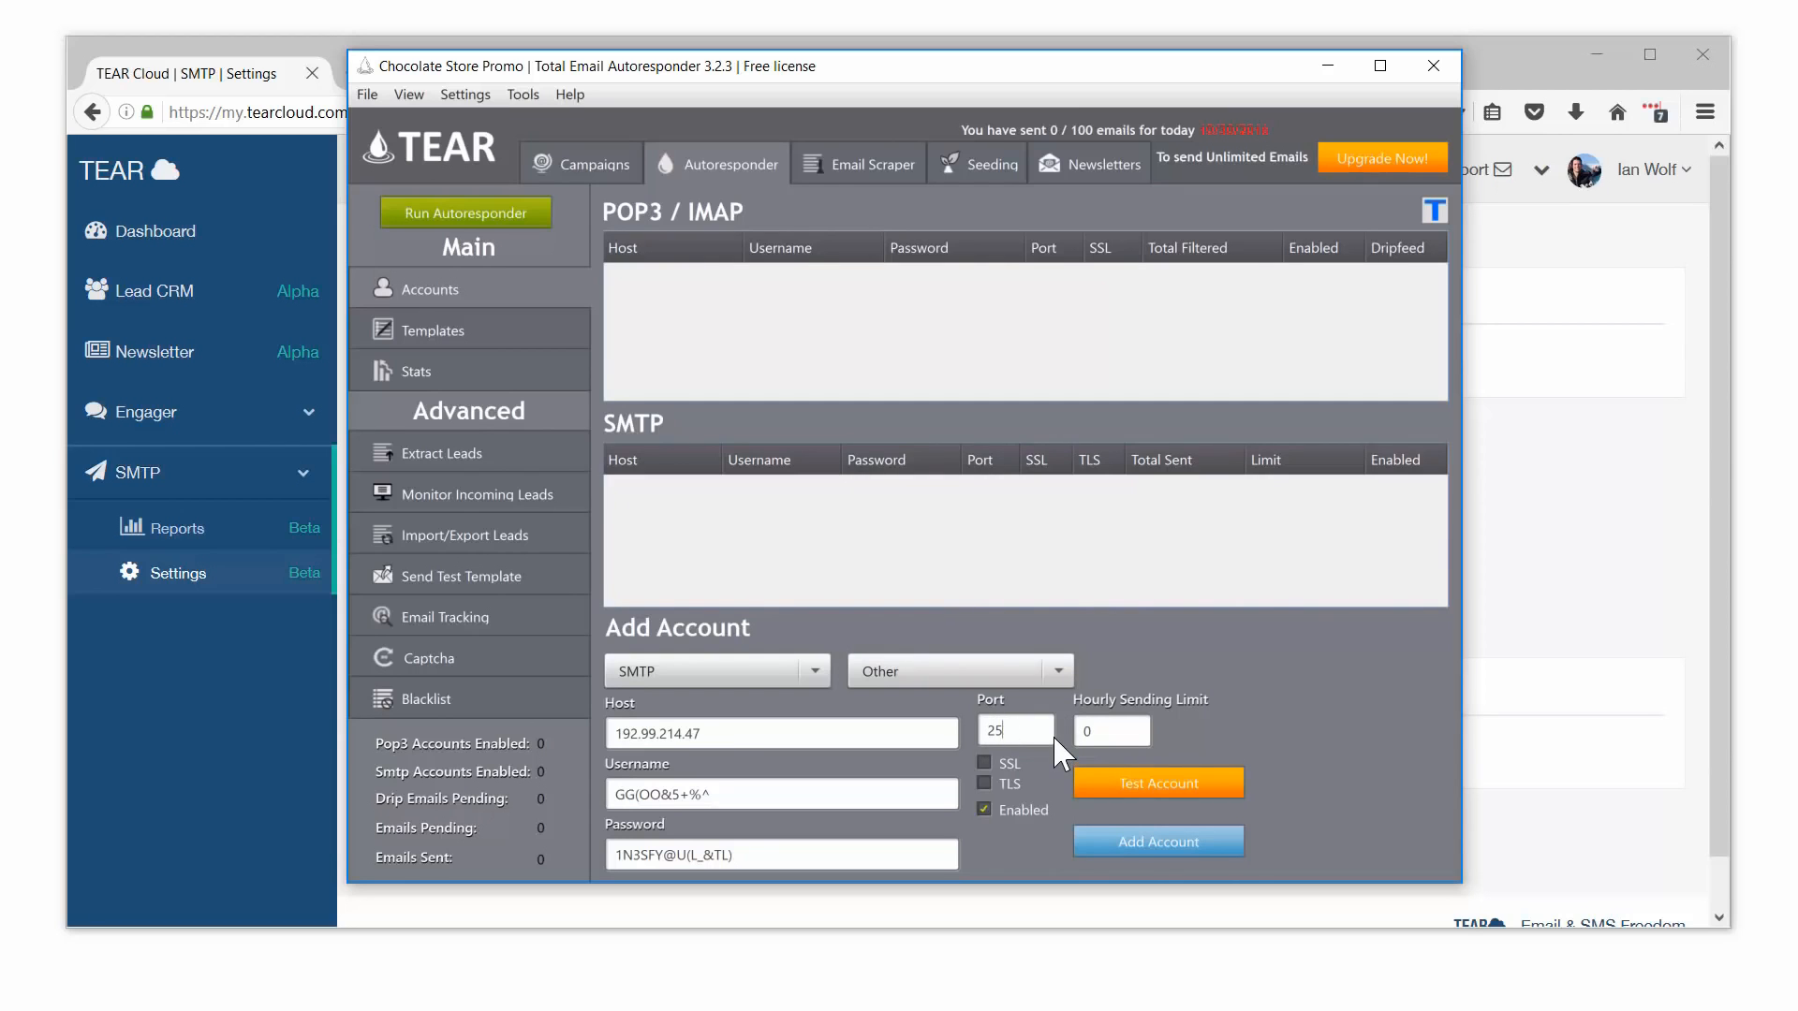
click(1098, 780)
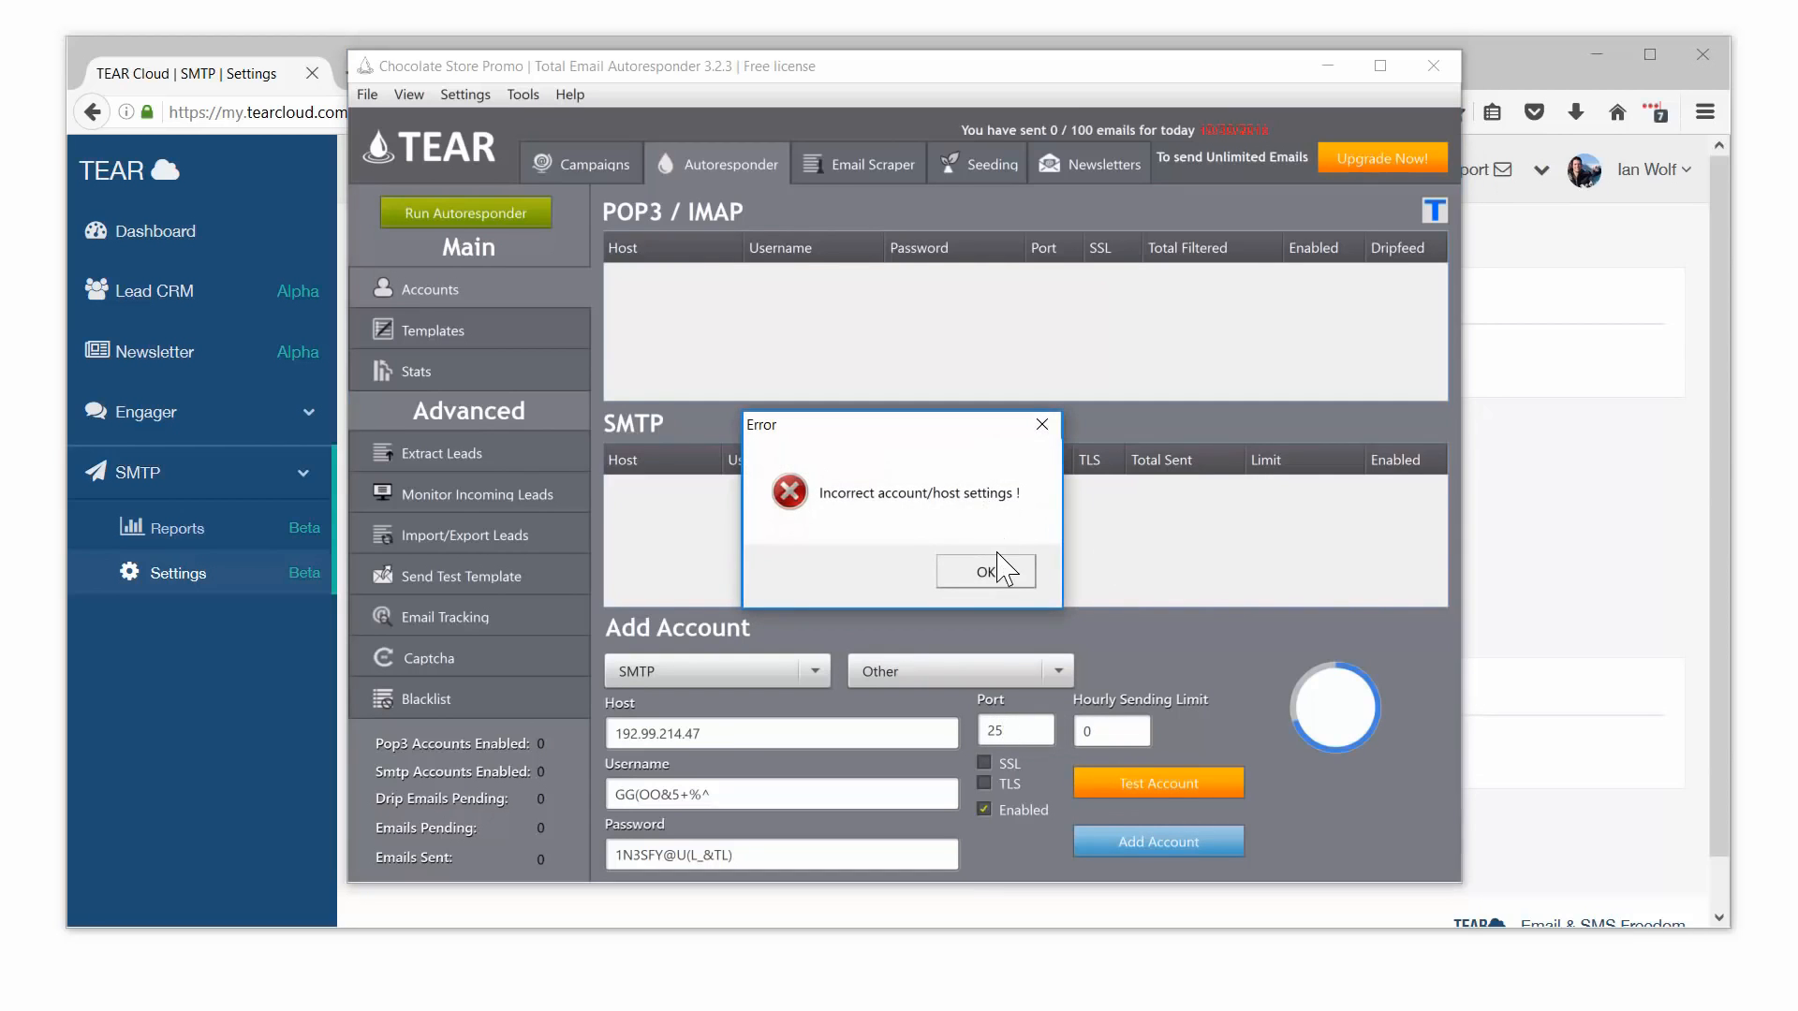
click(985, 571)
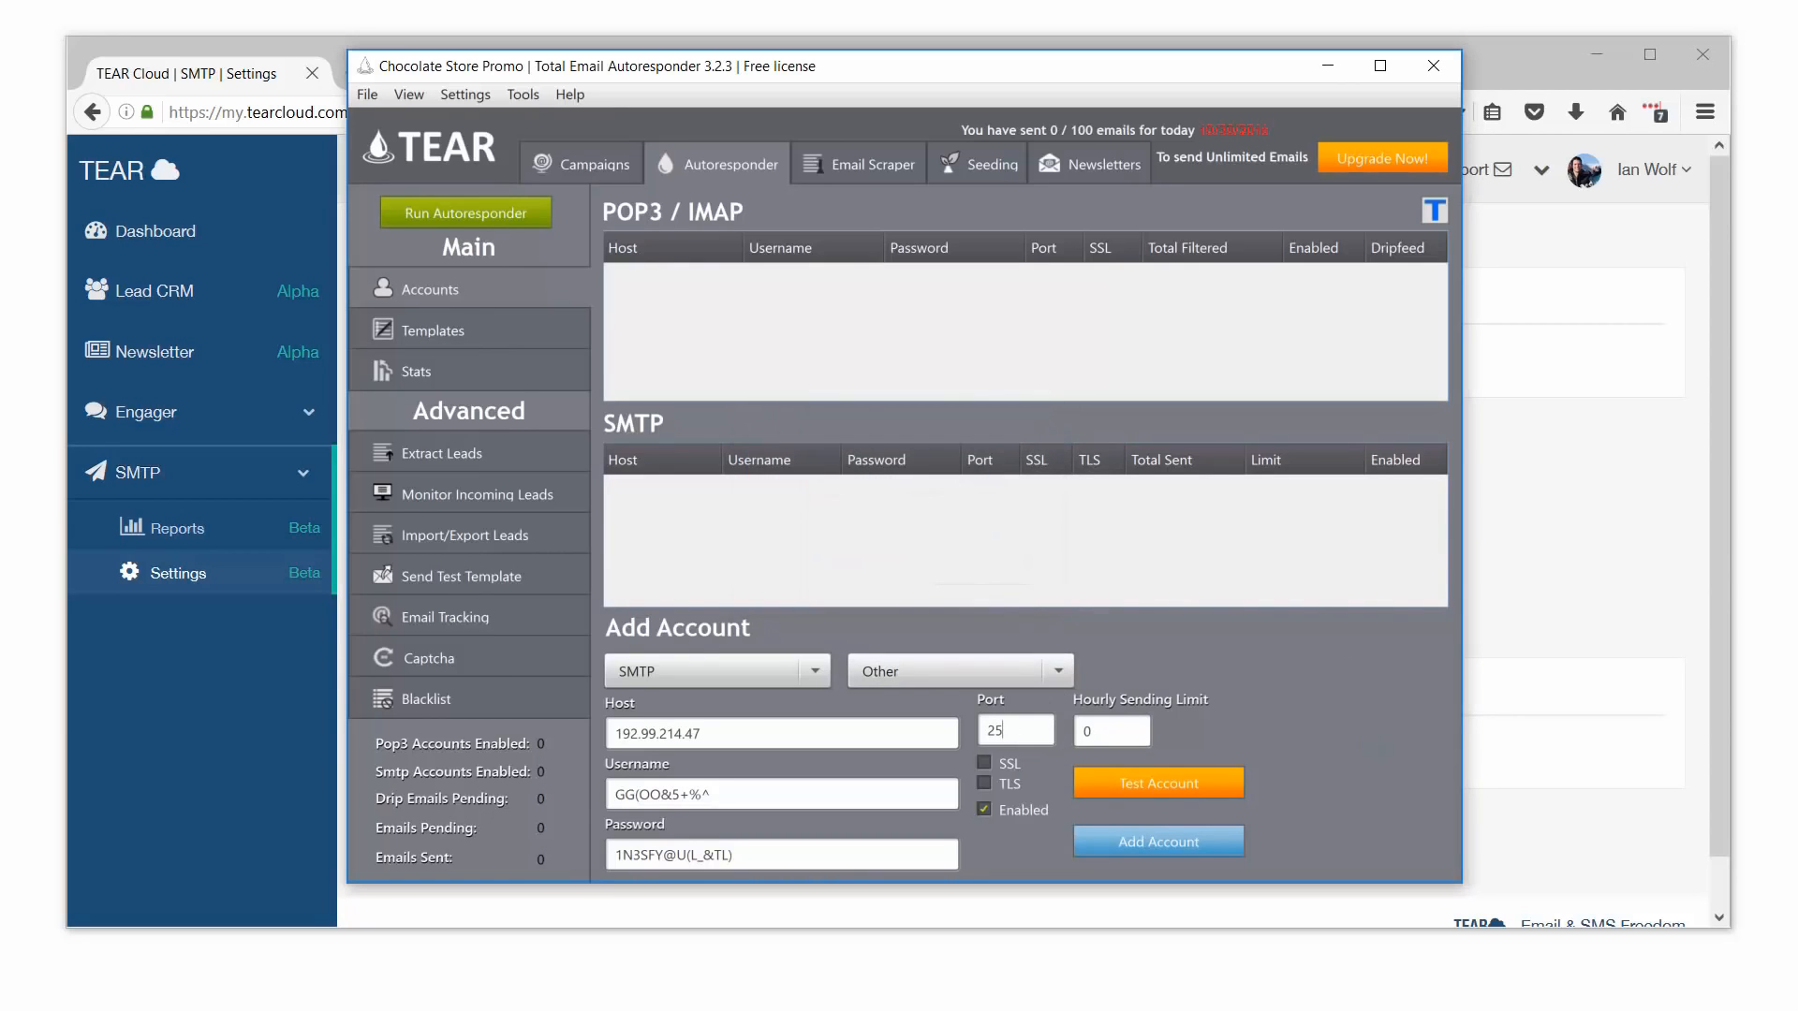
click(1047, 732)
text(25)
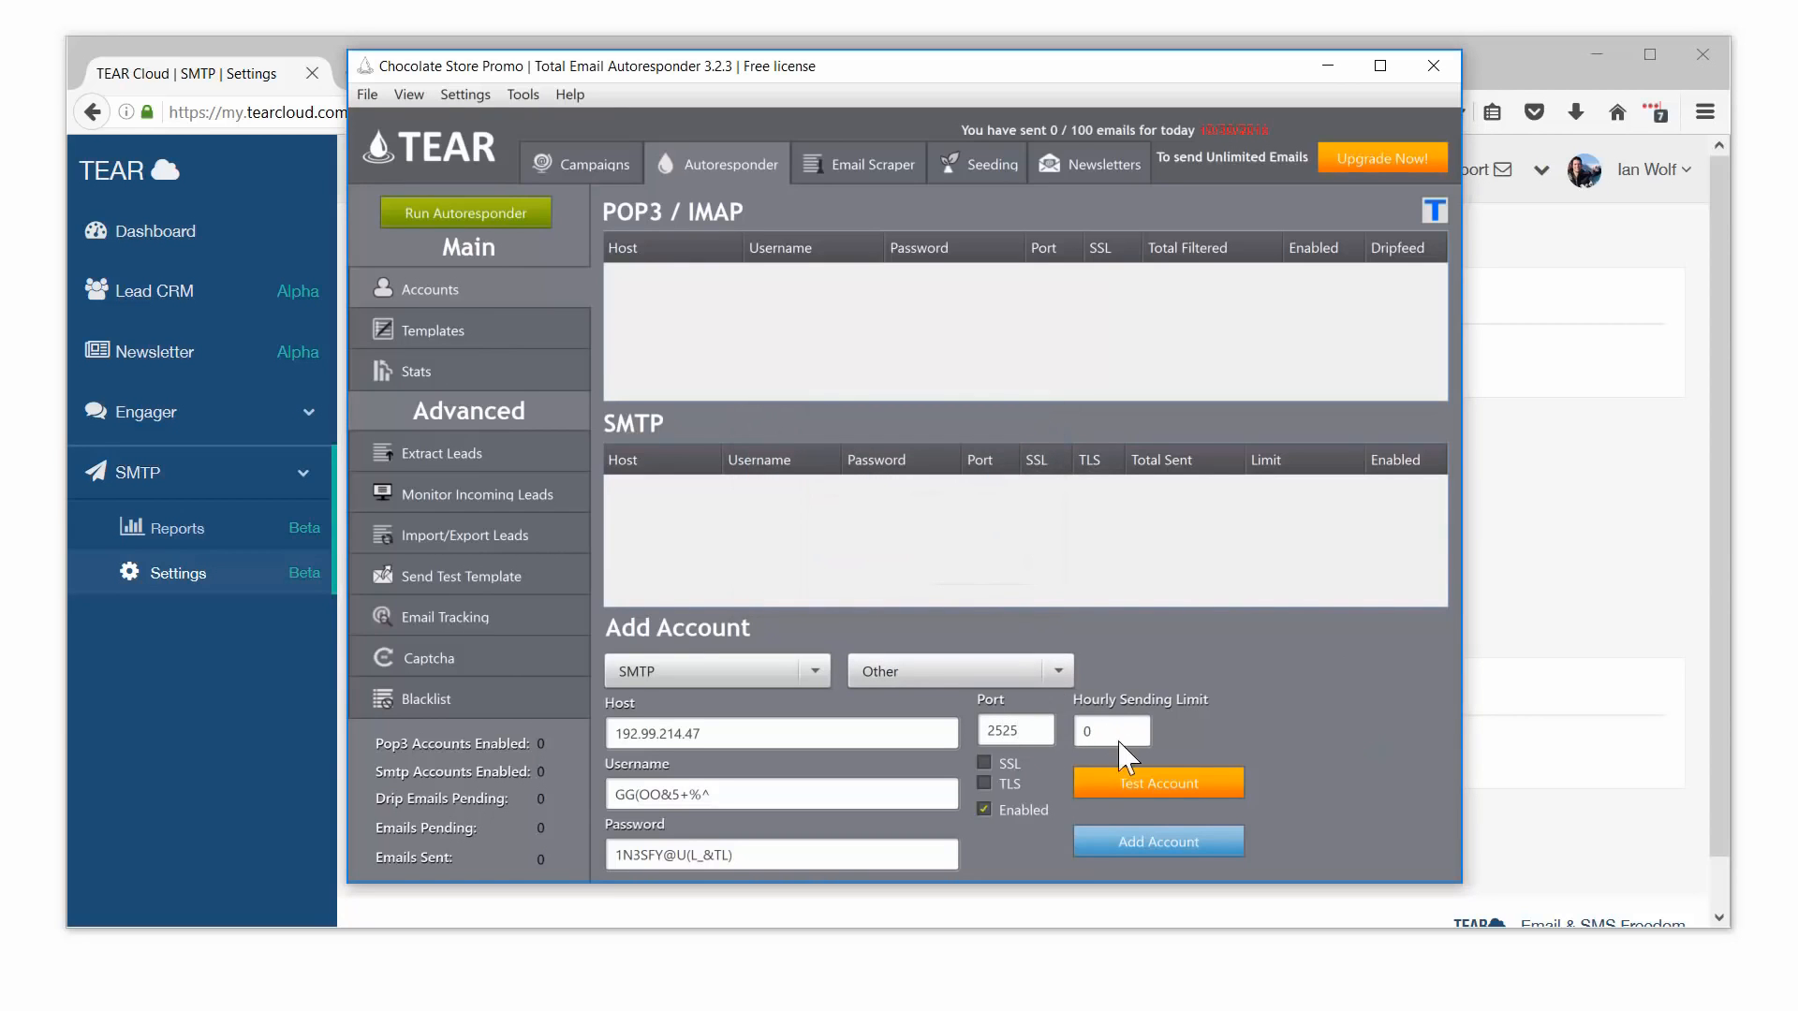
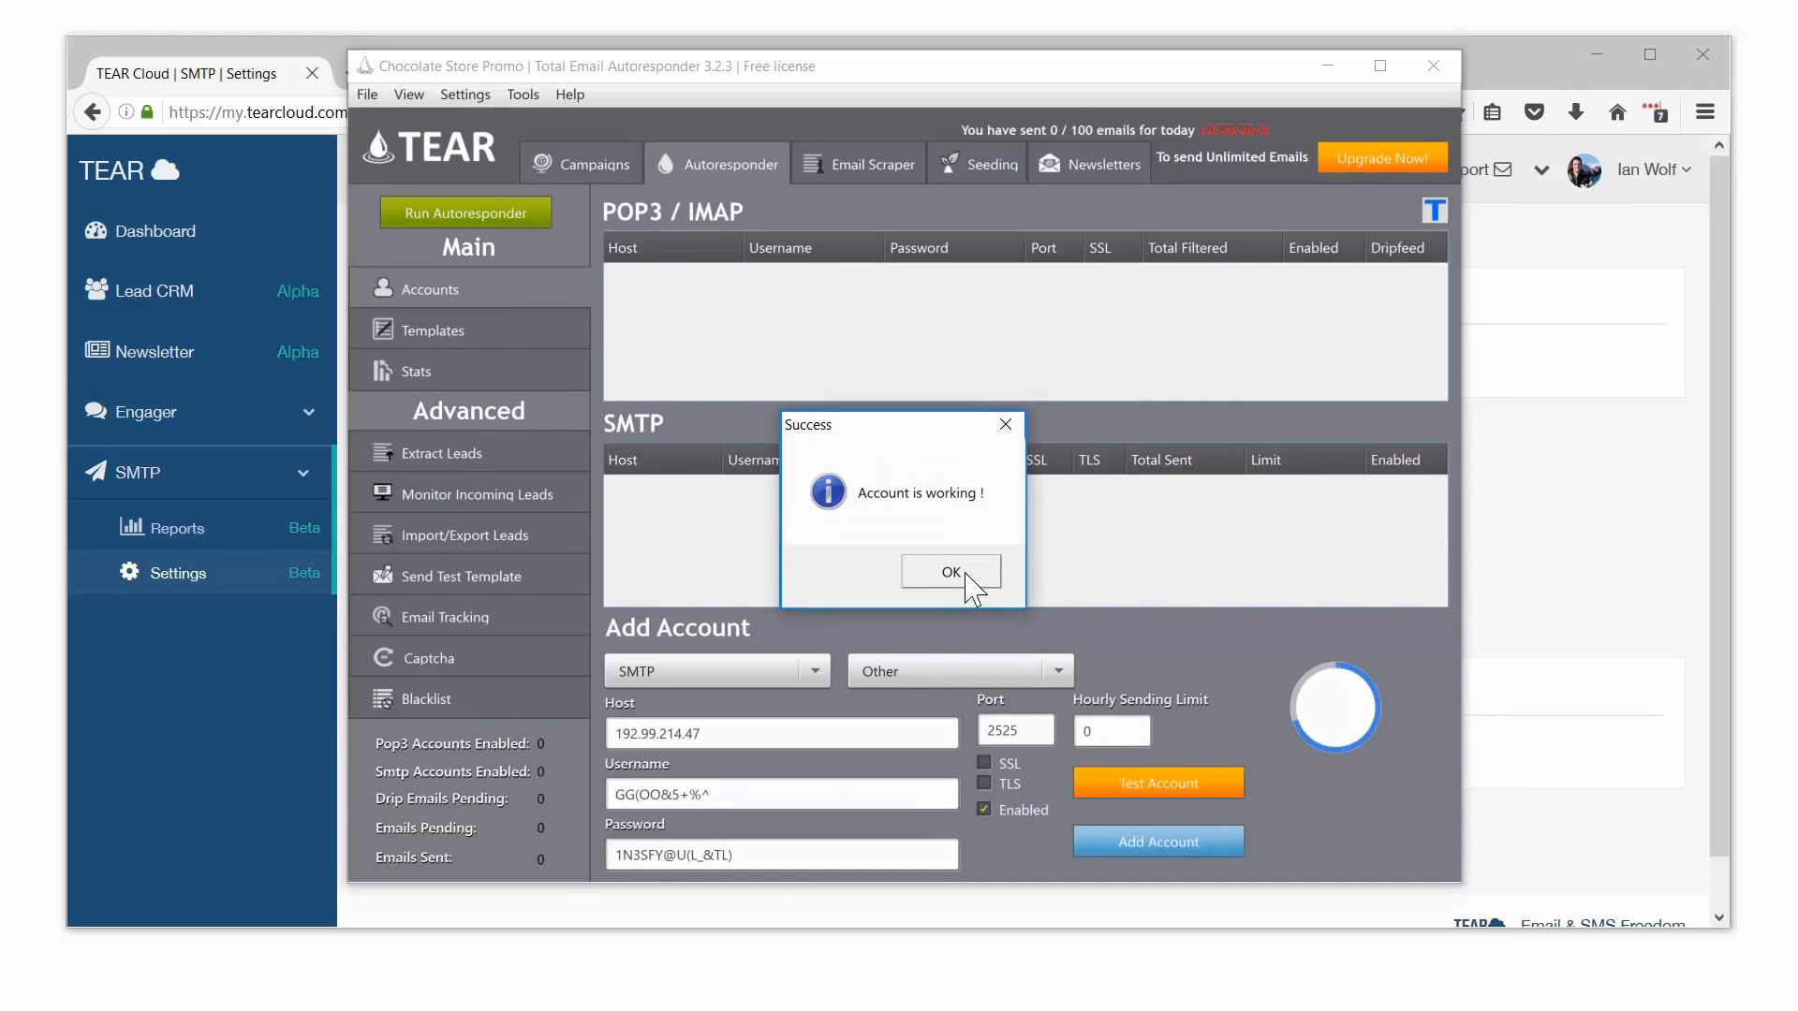
Step: Acknowledge the successful test and add the 192.99.214.47 port 2525 SMTP account to the list
click(959, 575)
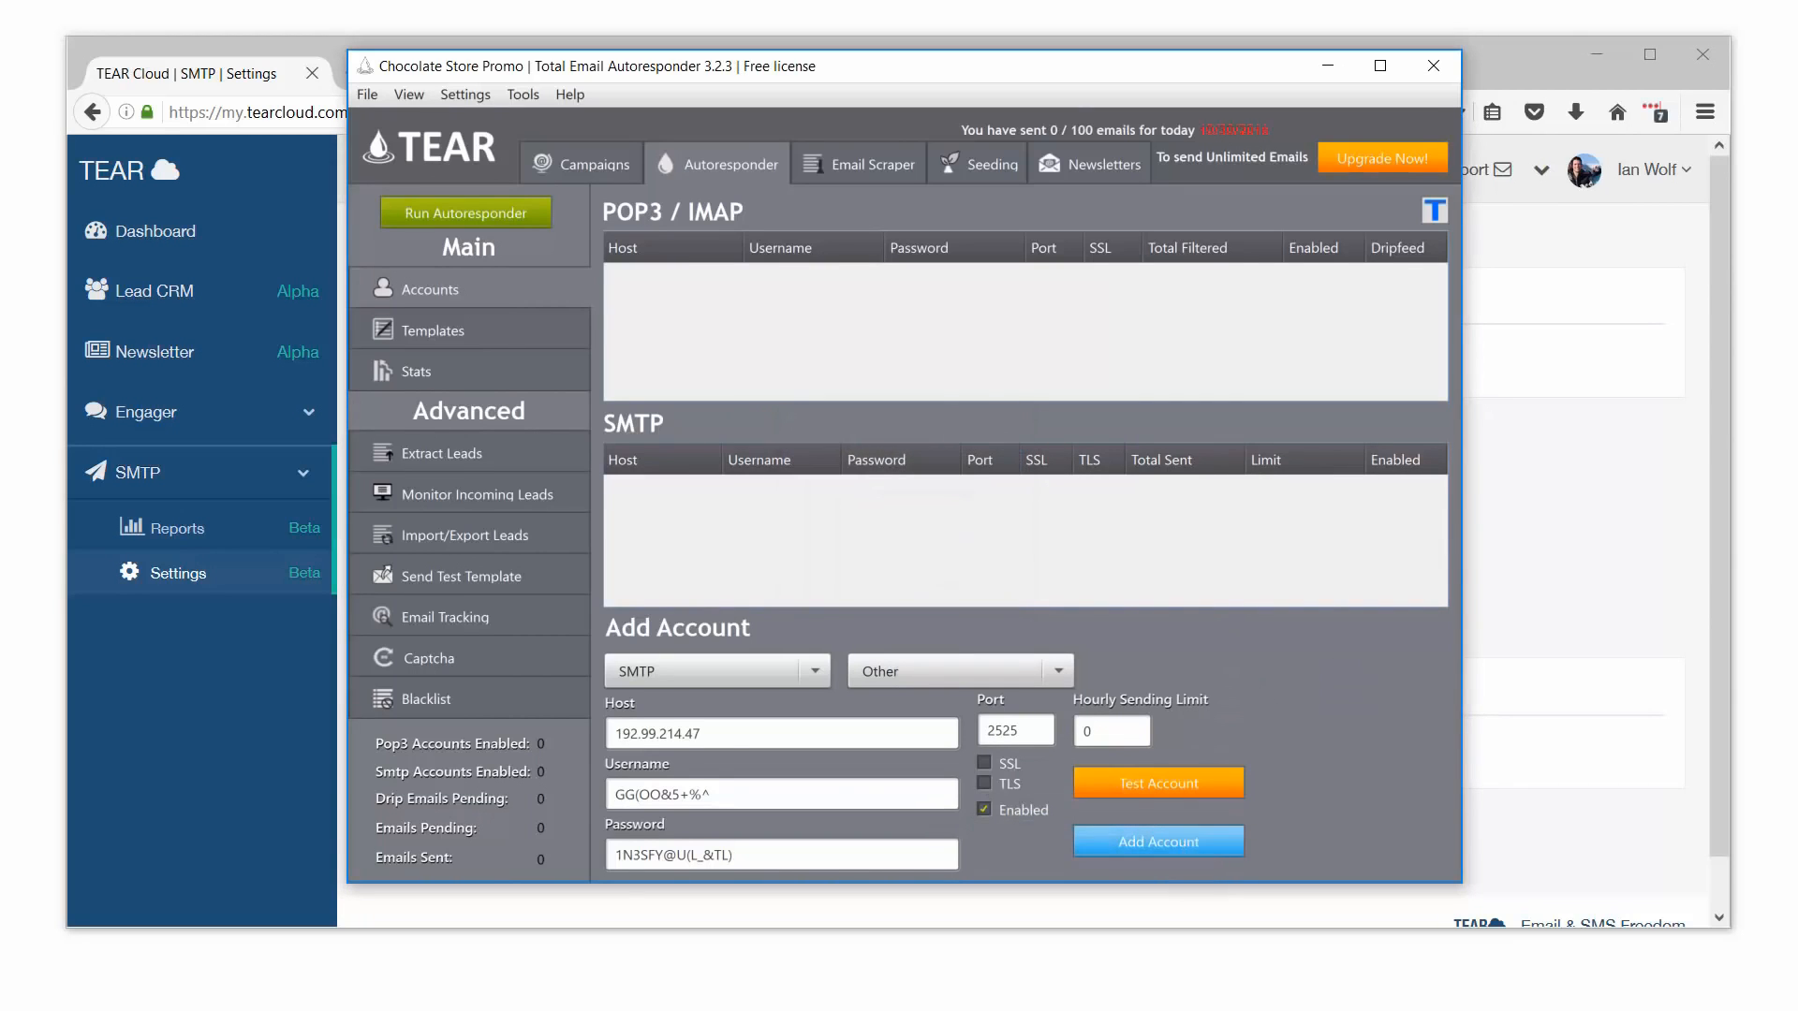
click(1195, 842)
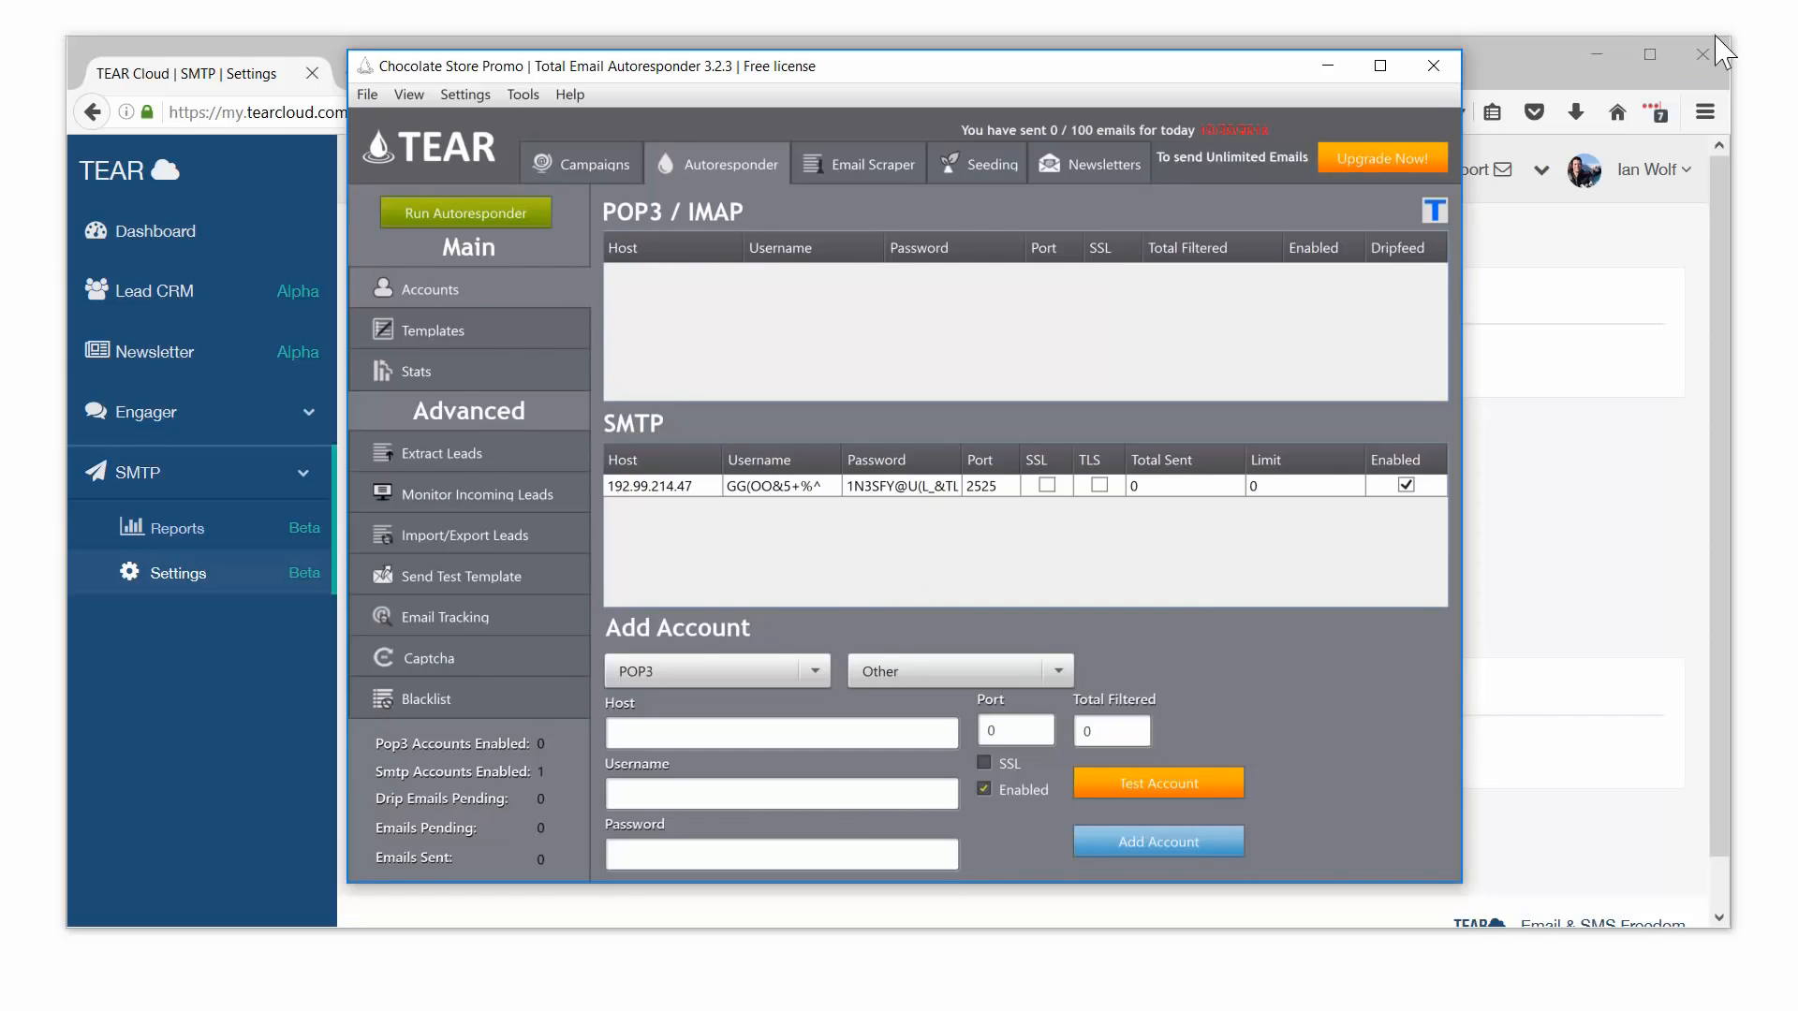
Step: With template 'response 1' selected, choose 500 email leads.txt for a drip-feed lead import
click(533, 529)
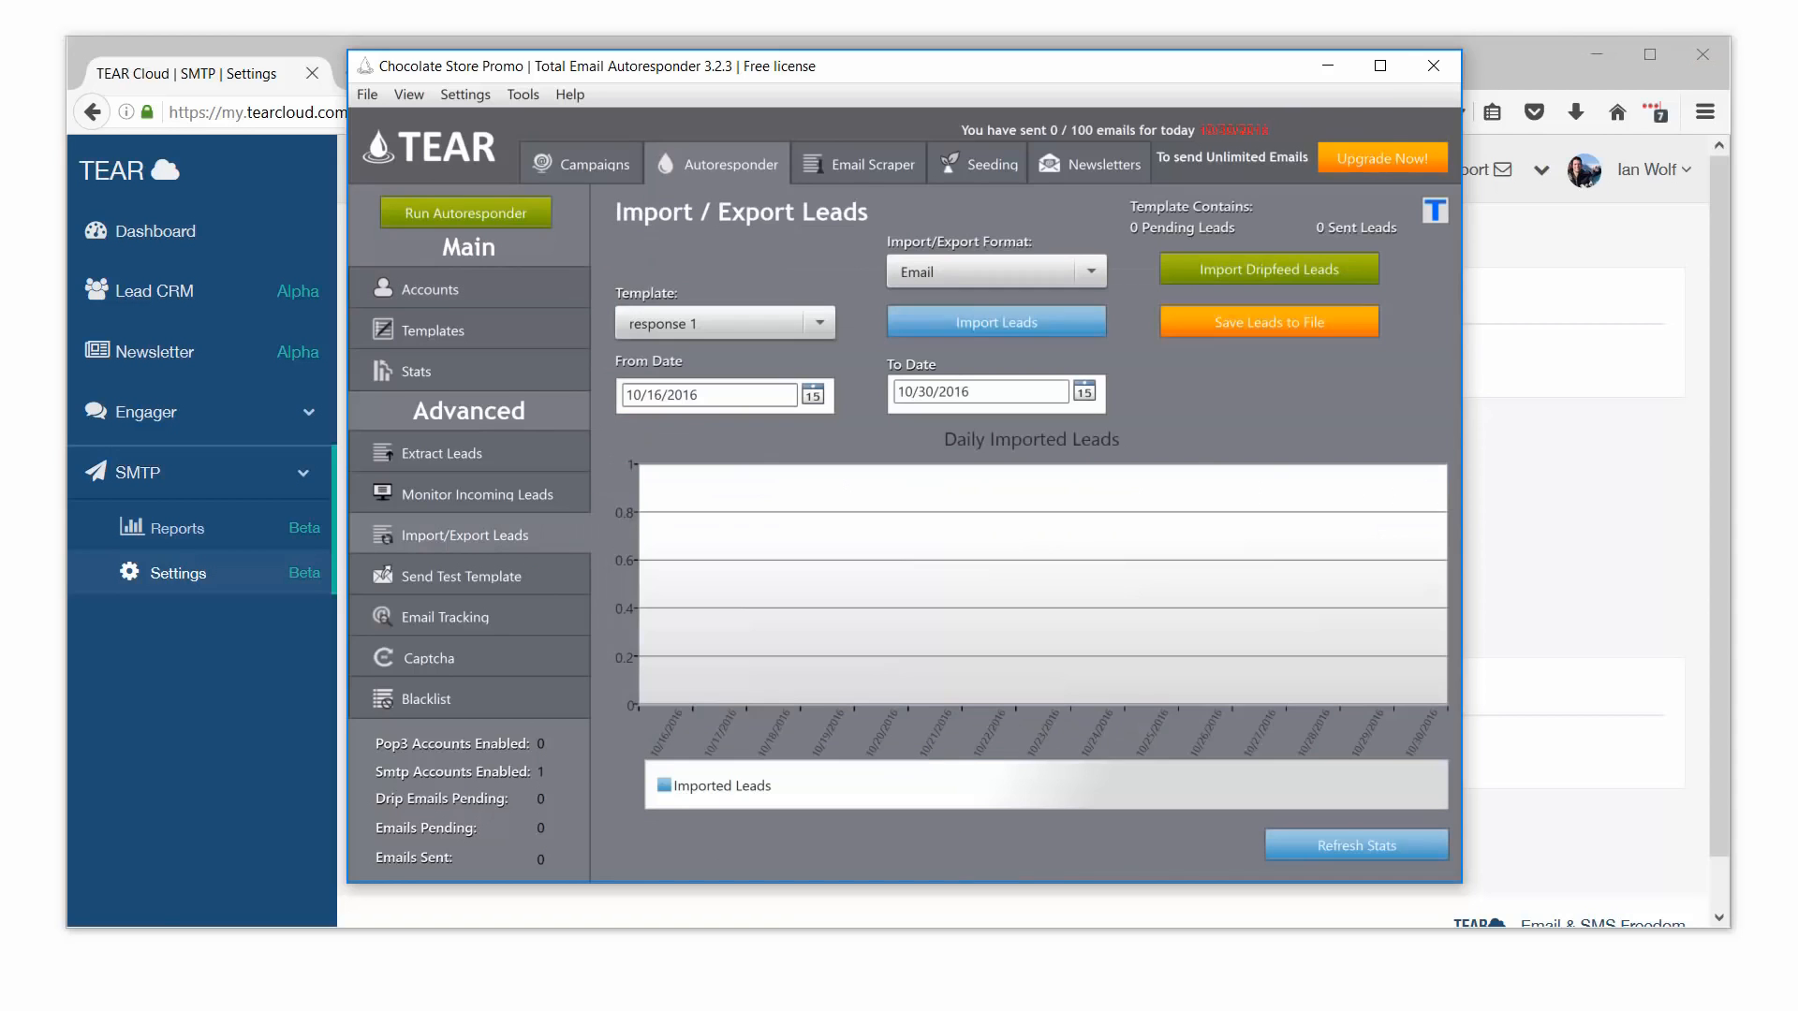
click(820, 324)
click(807, 355)
click(1245, 281)
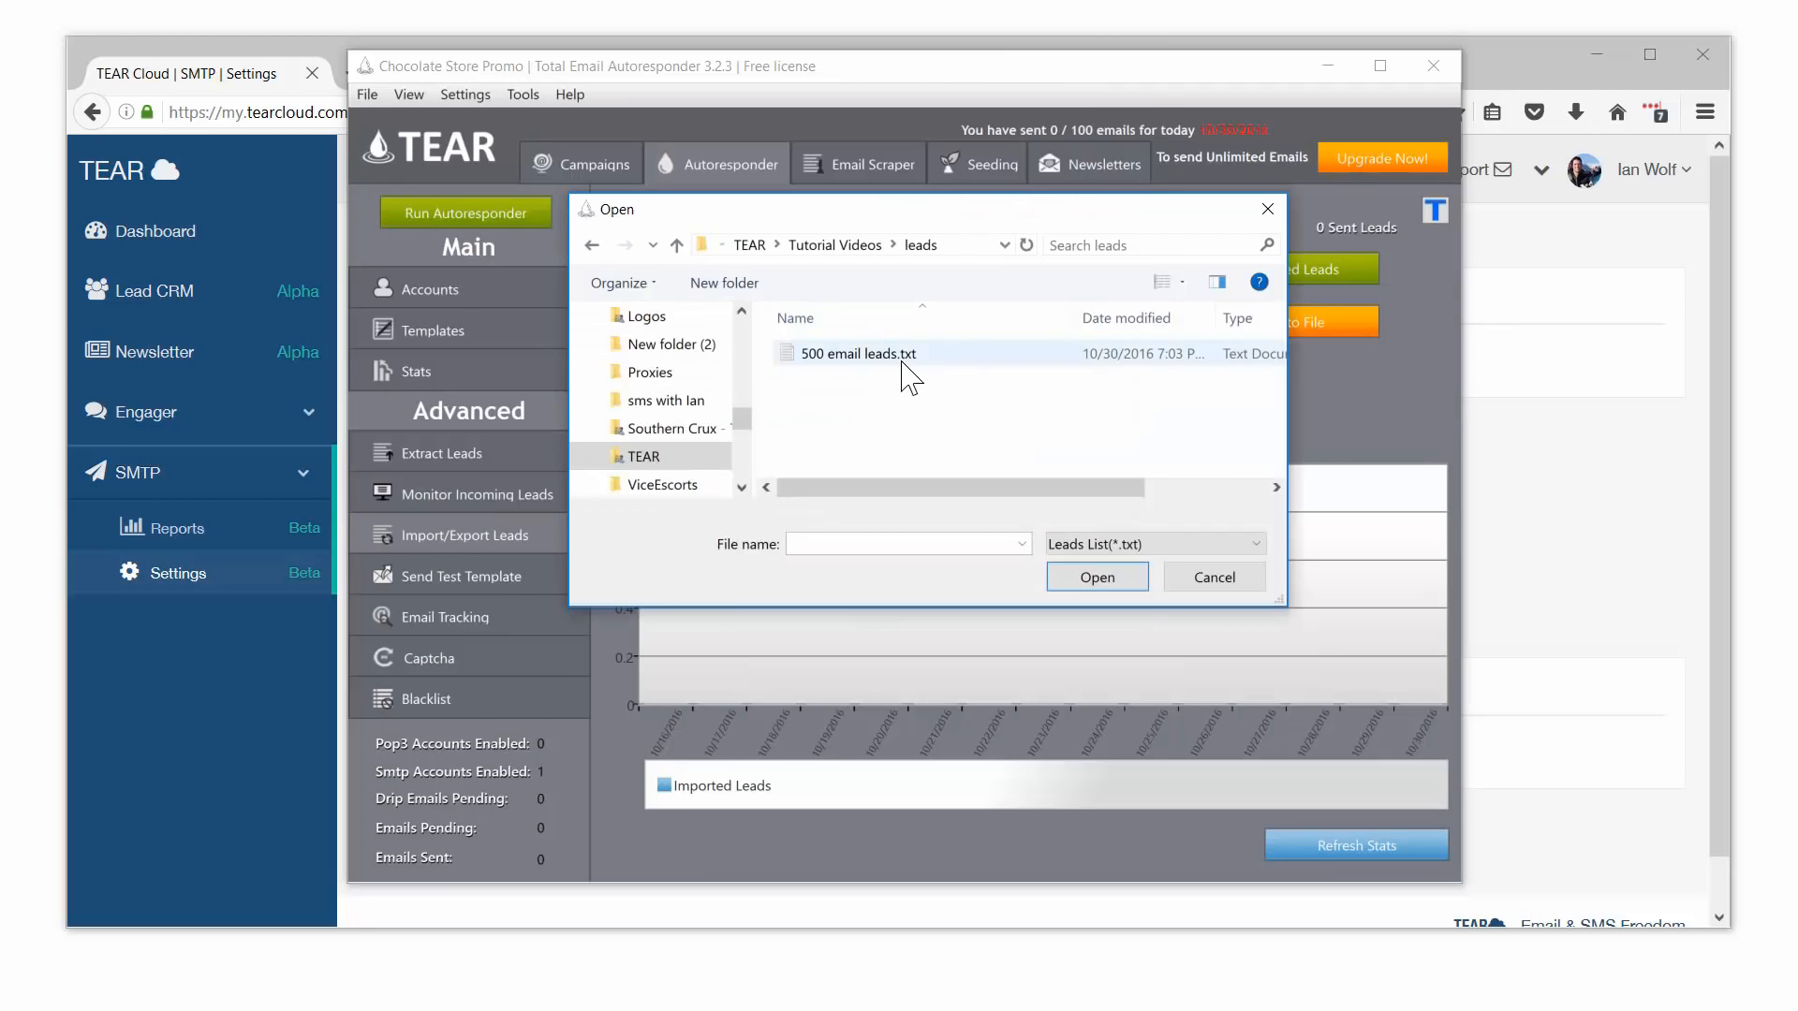
click(895, 361)
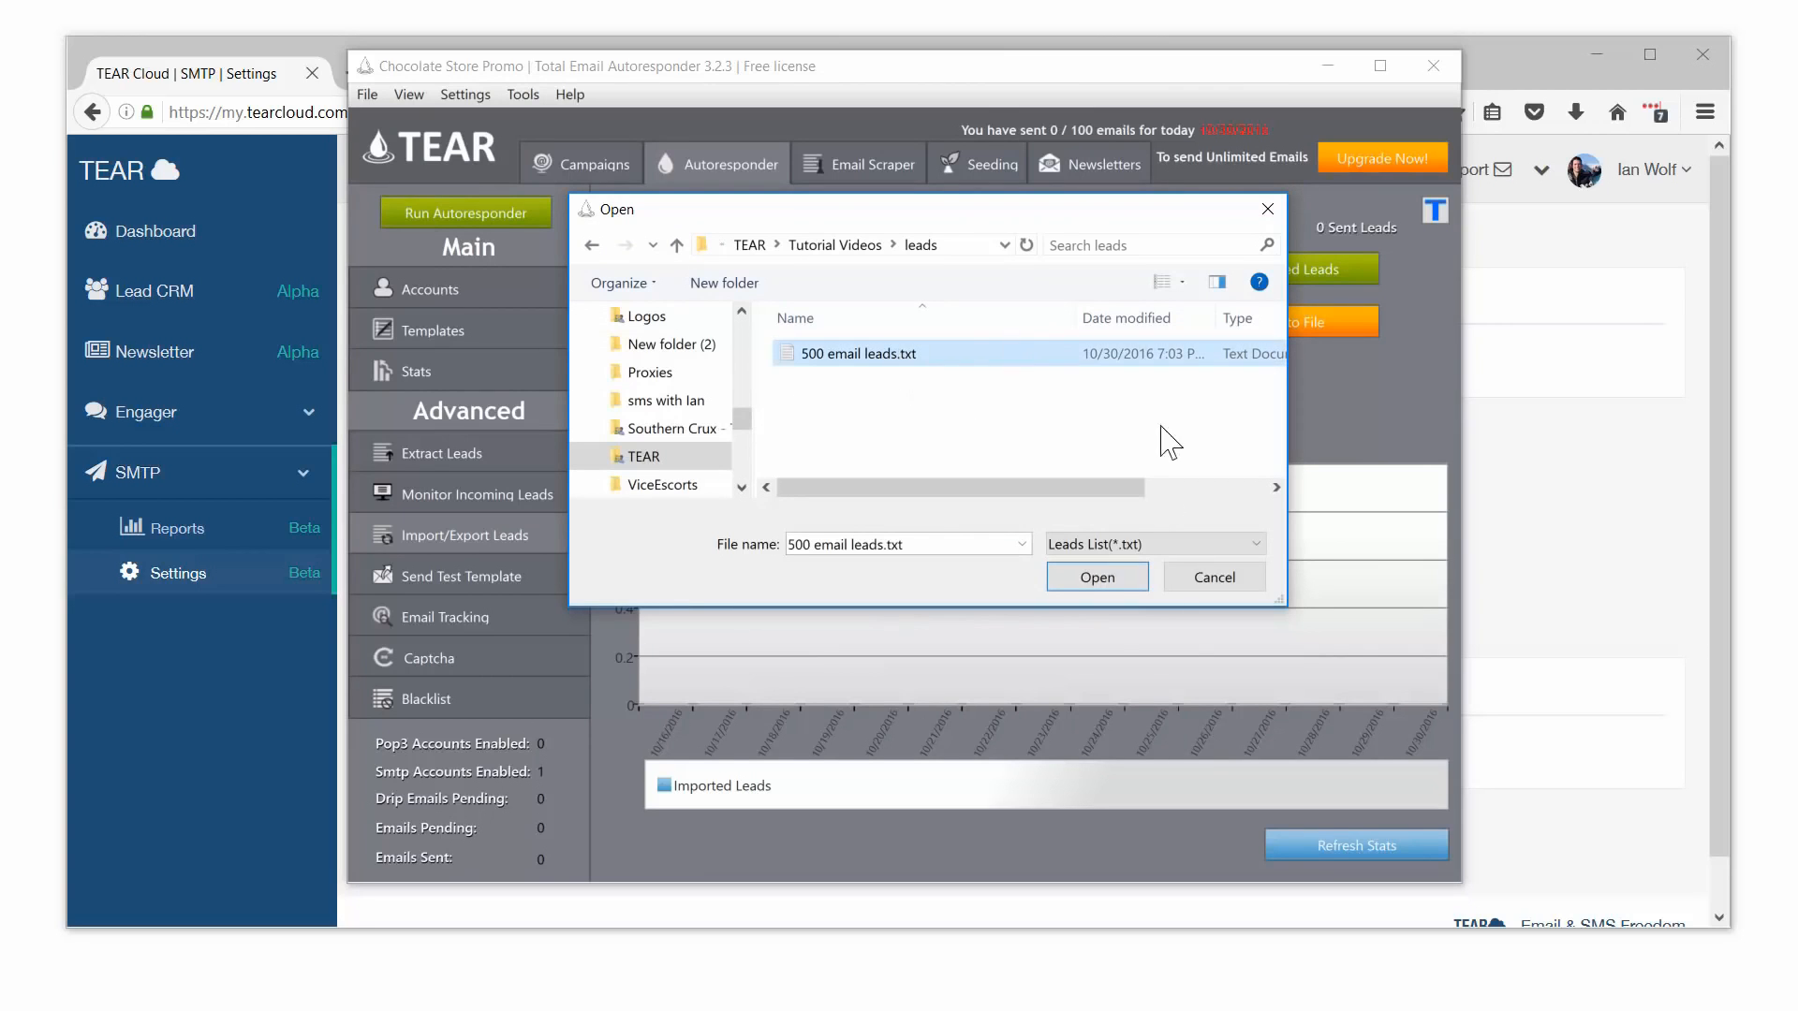
click(1096, 577)
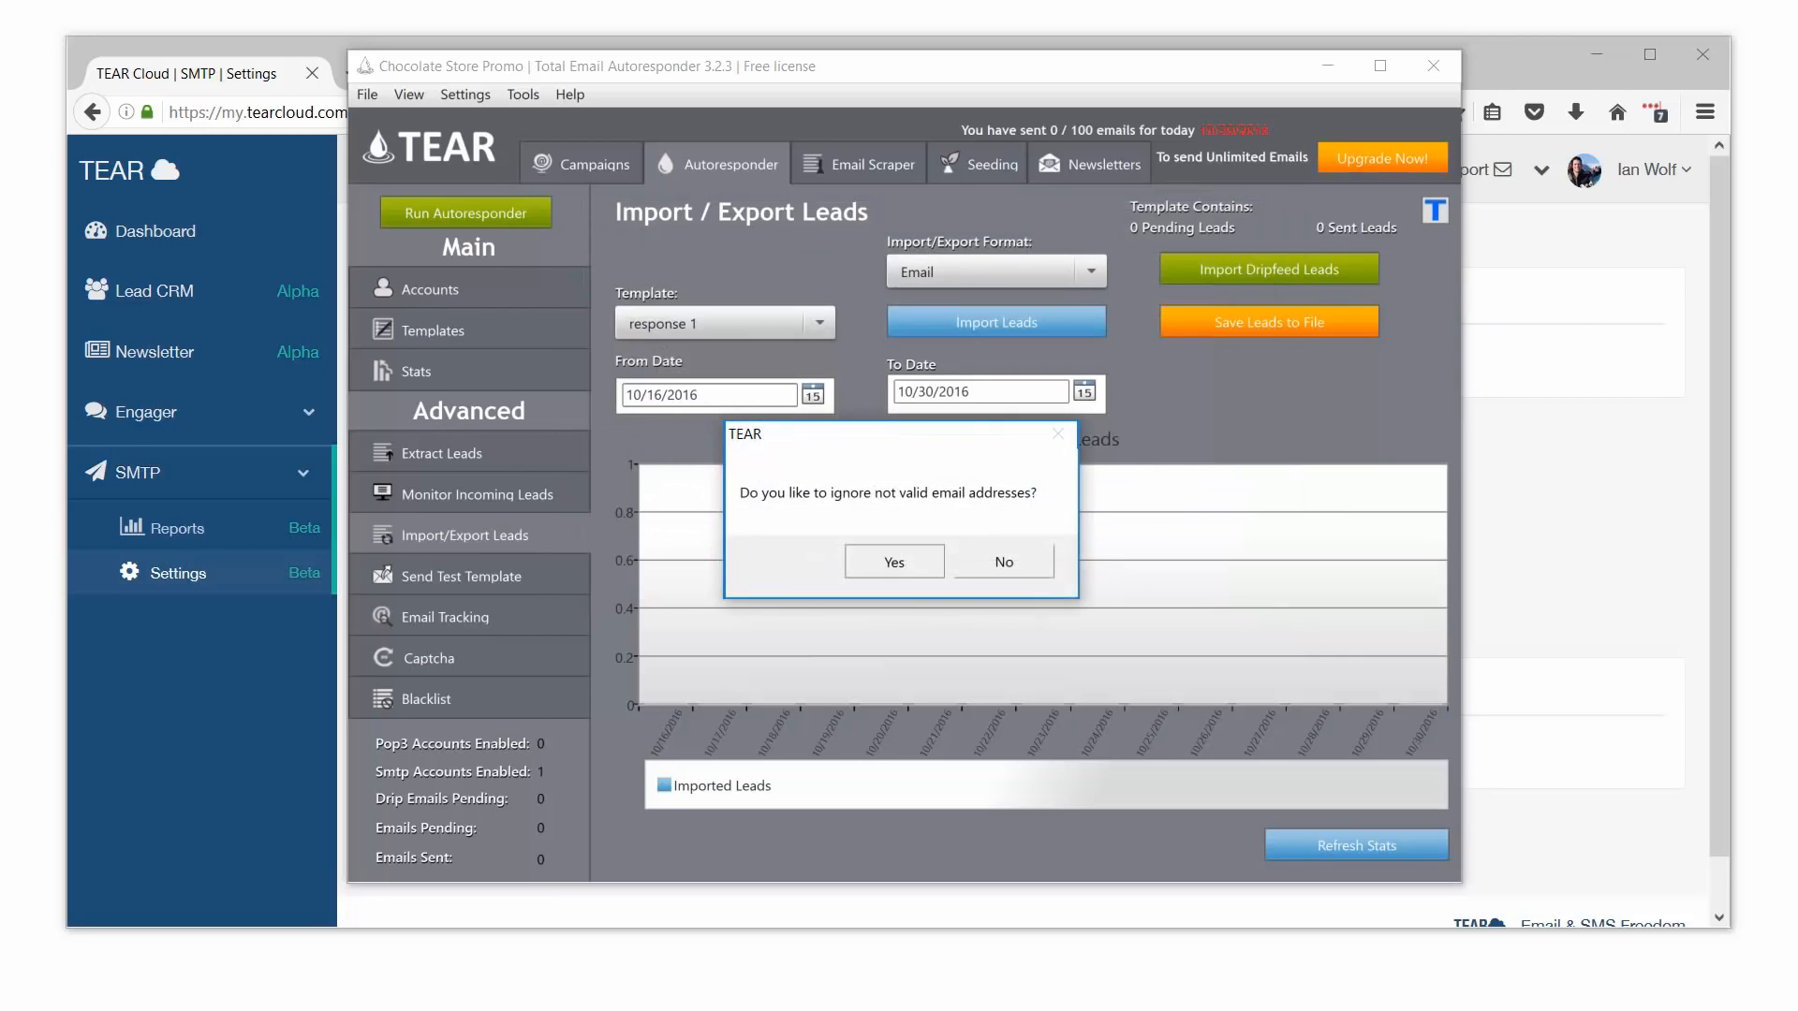
Step: Accept both import prompts, set Send per hour to 100, import, and close the summary
click(894, 562)
click(895, 562)
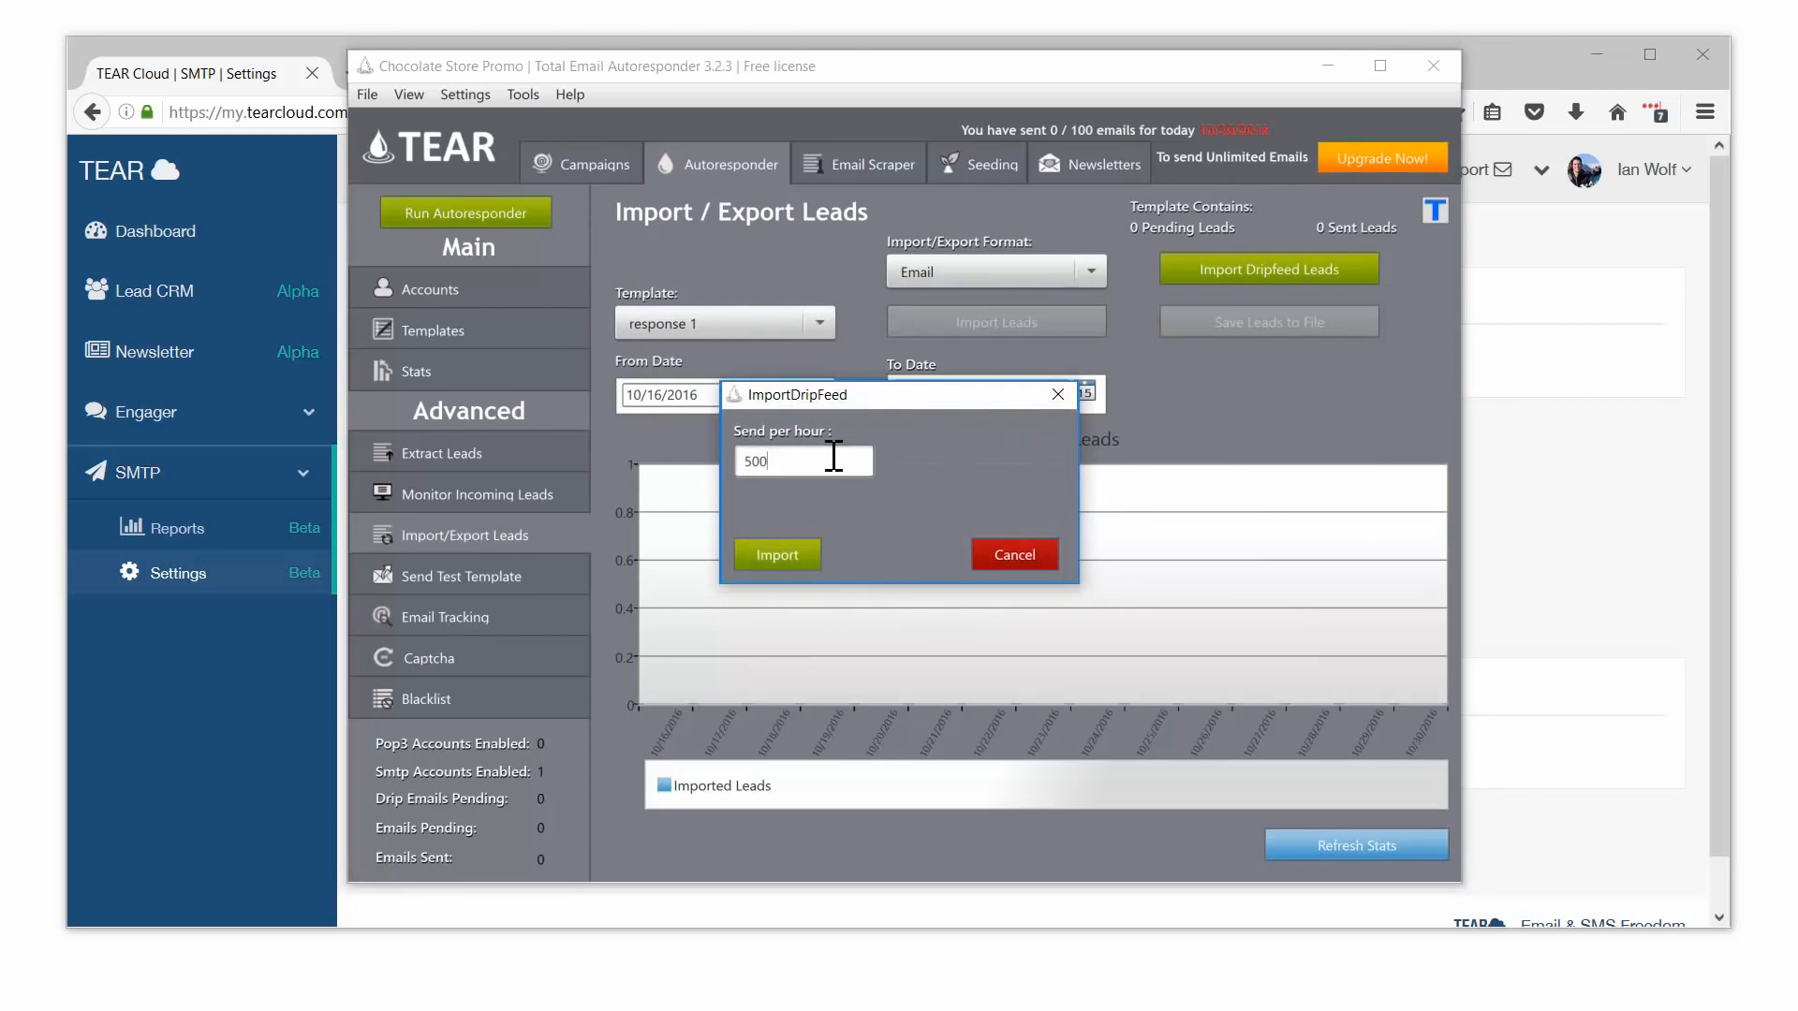
drag(813, 458, 740, 464)
text(100)
click(805, 560)
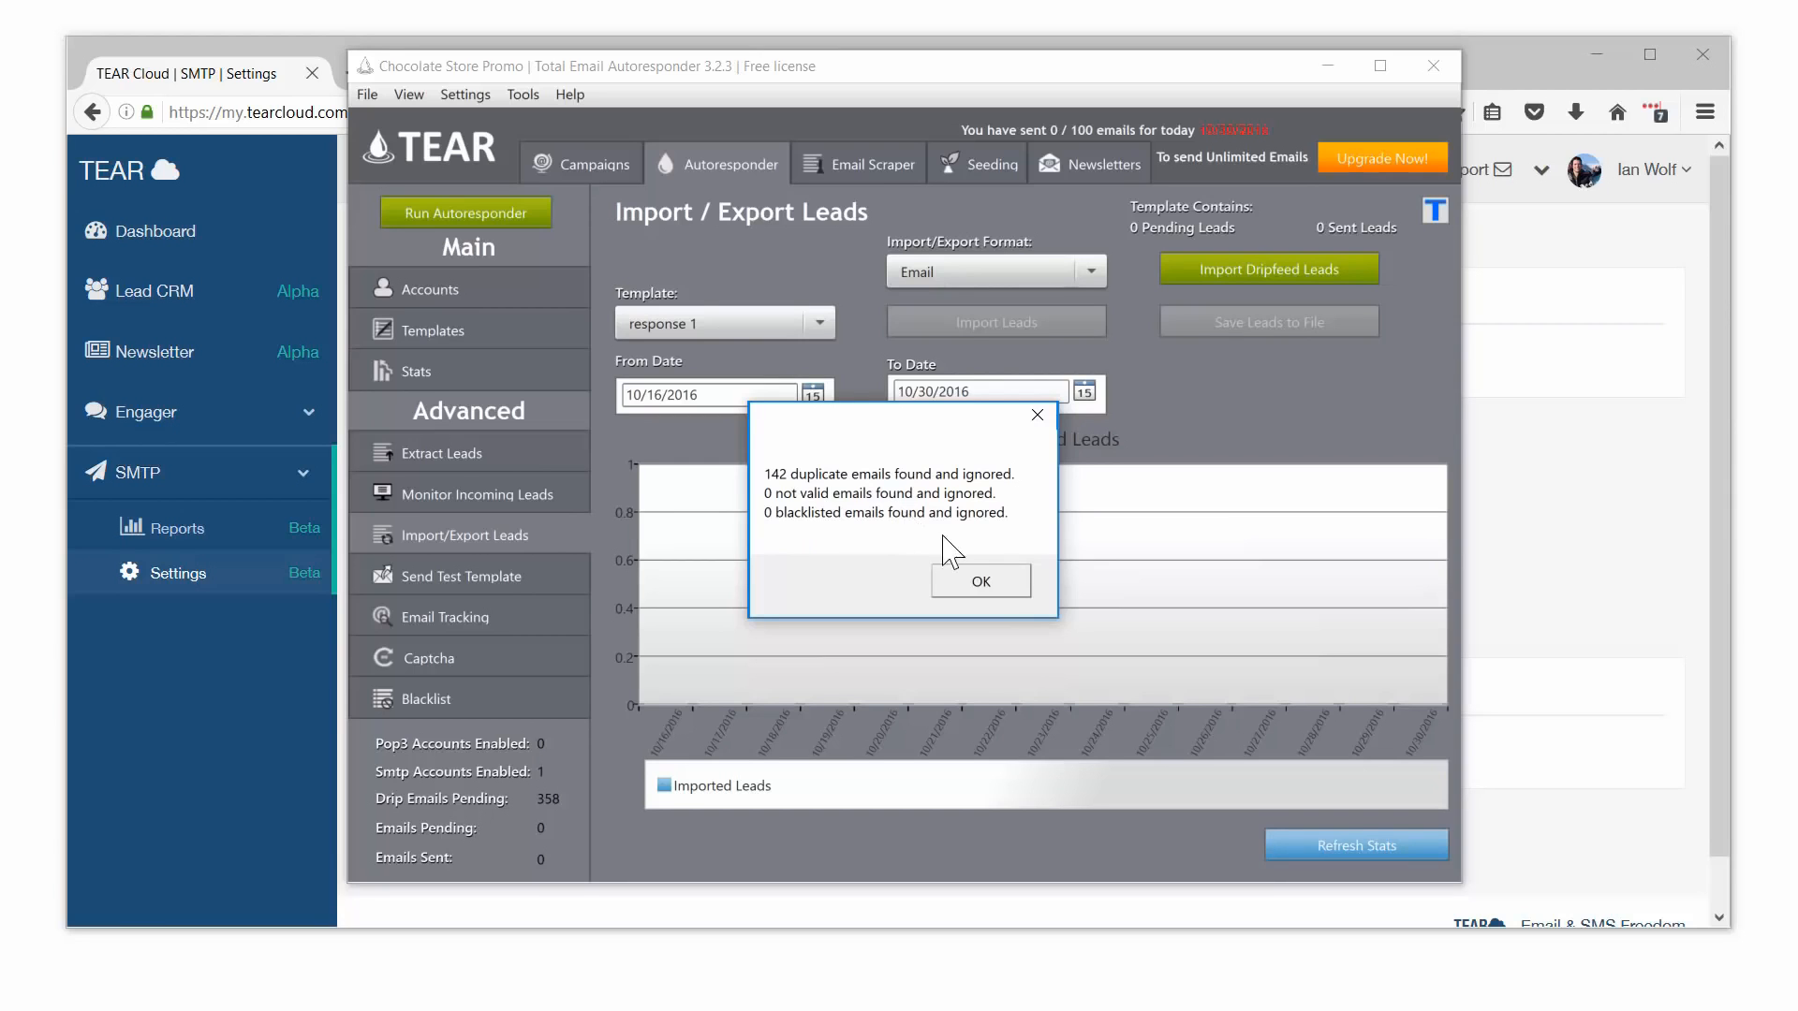
click(988, 582)
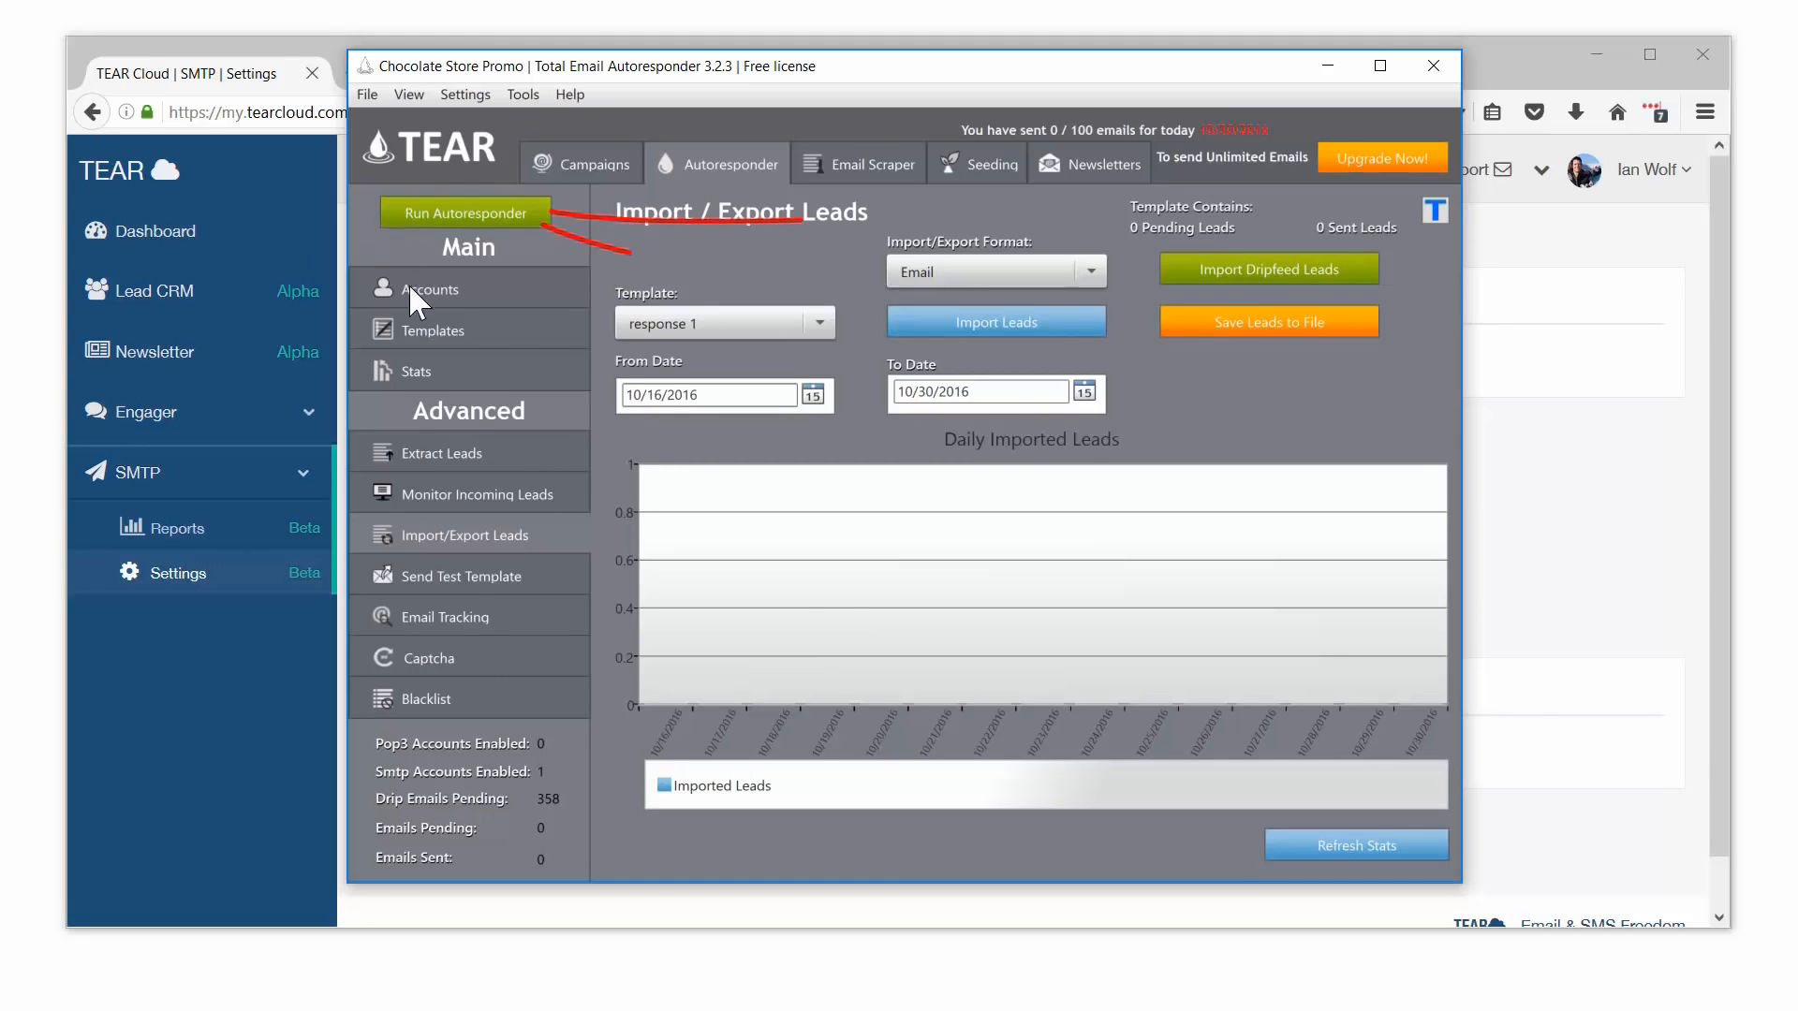
Step: On Run Autoresponder, switch SMTP sending on and run a Manual Smtp Check
click(466, 213)
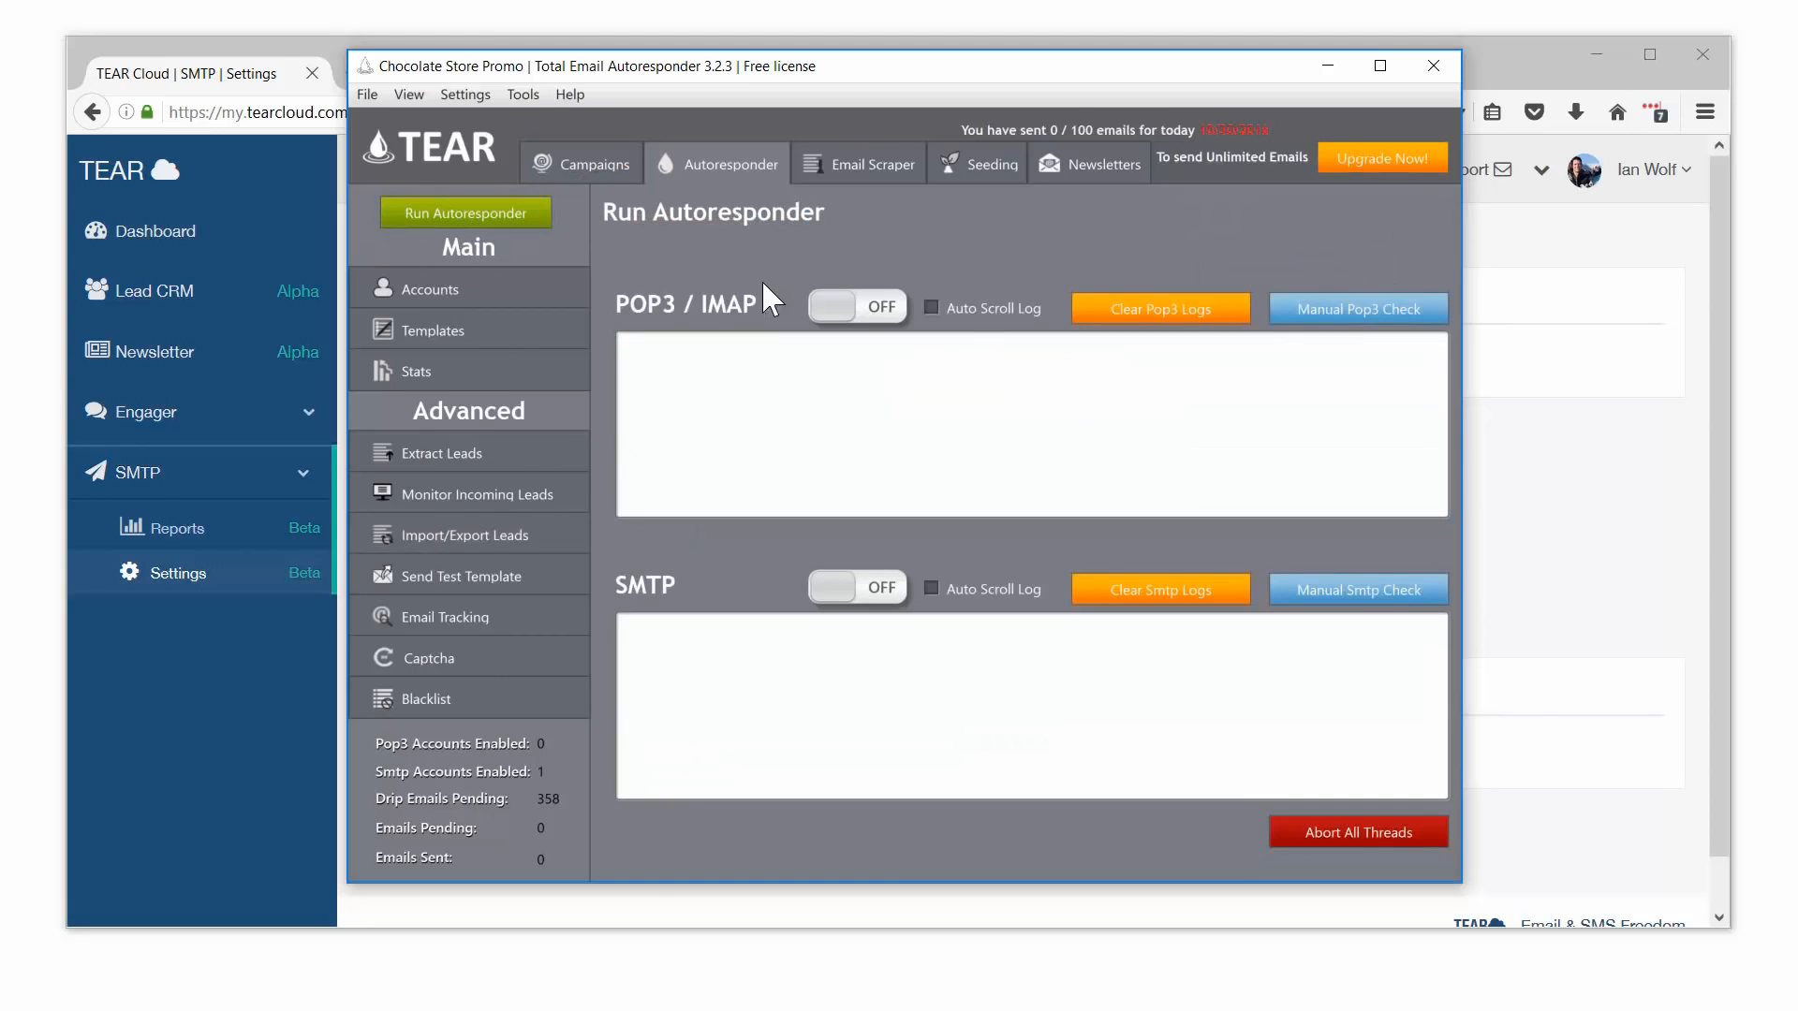
click(895, 592)
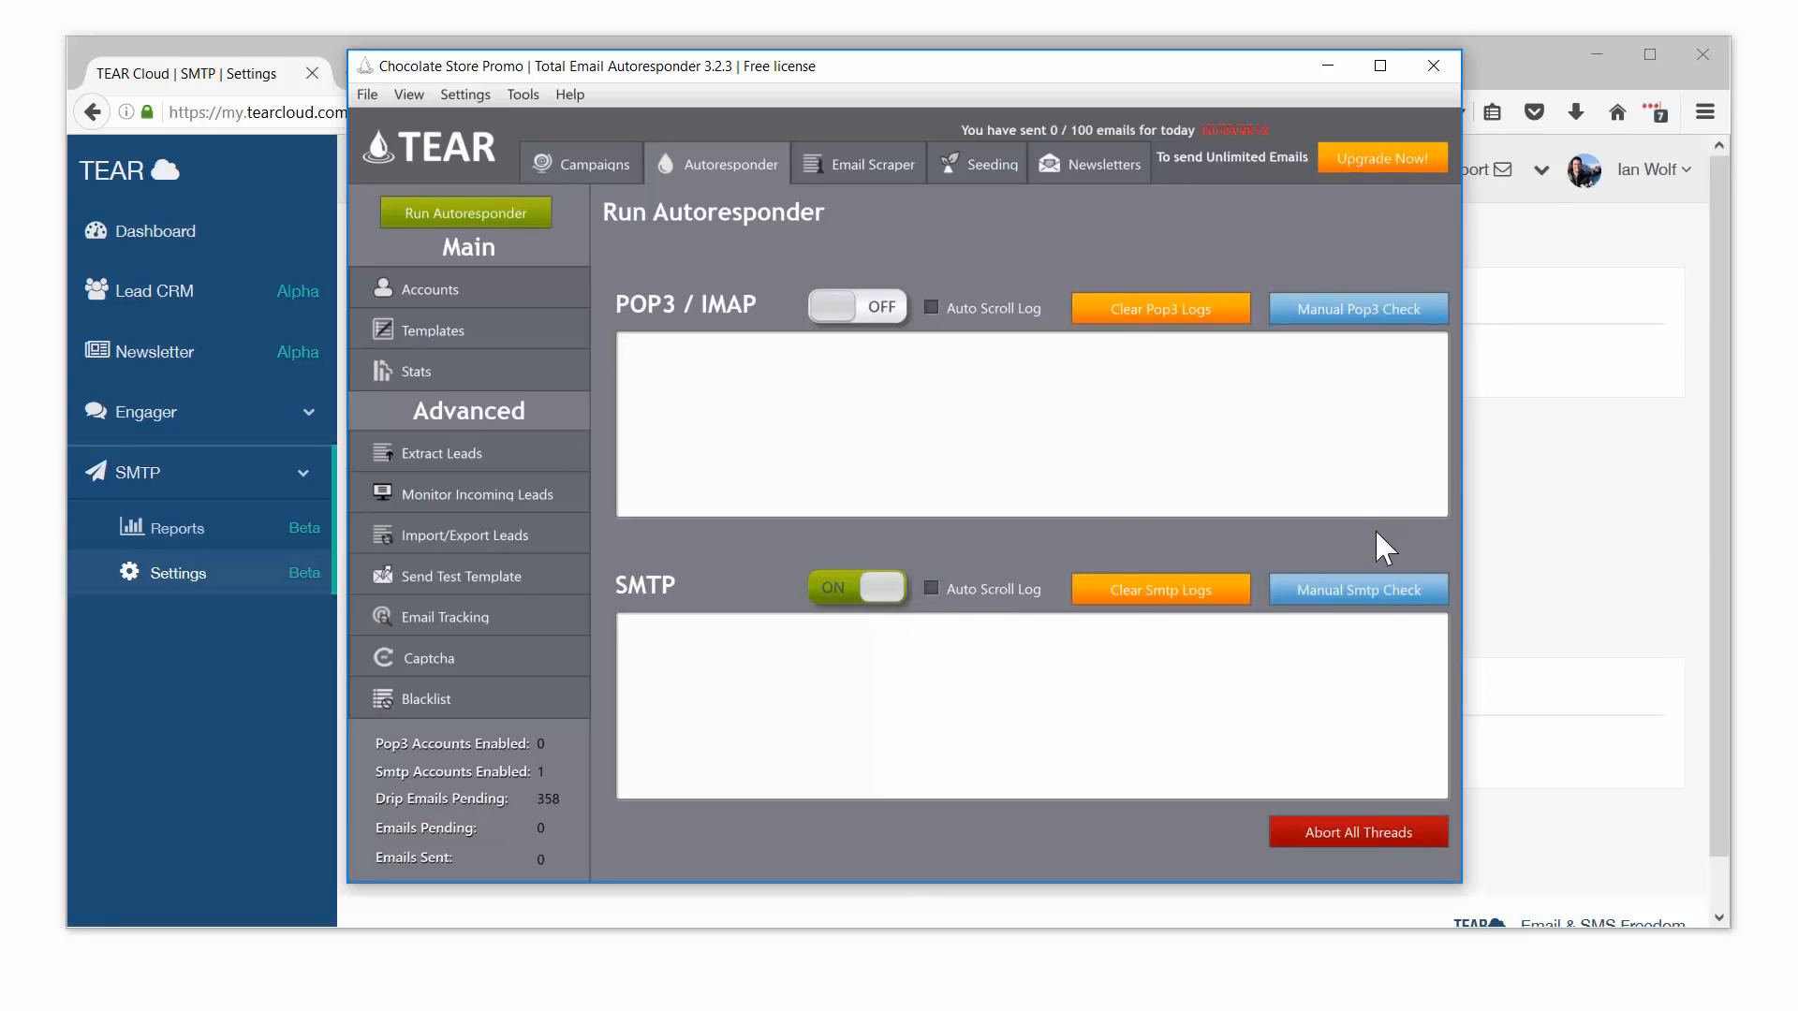
click(1373, 592)
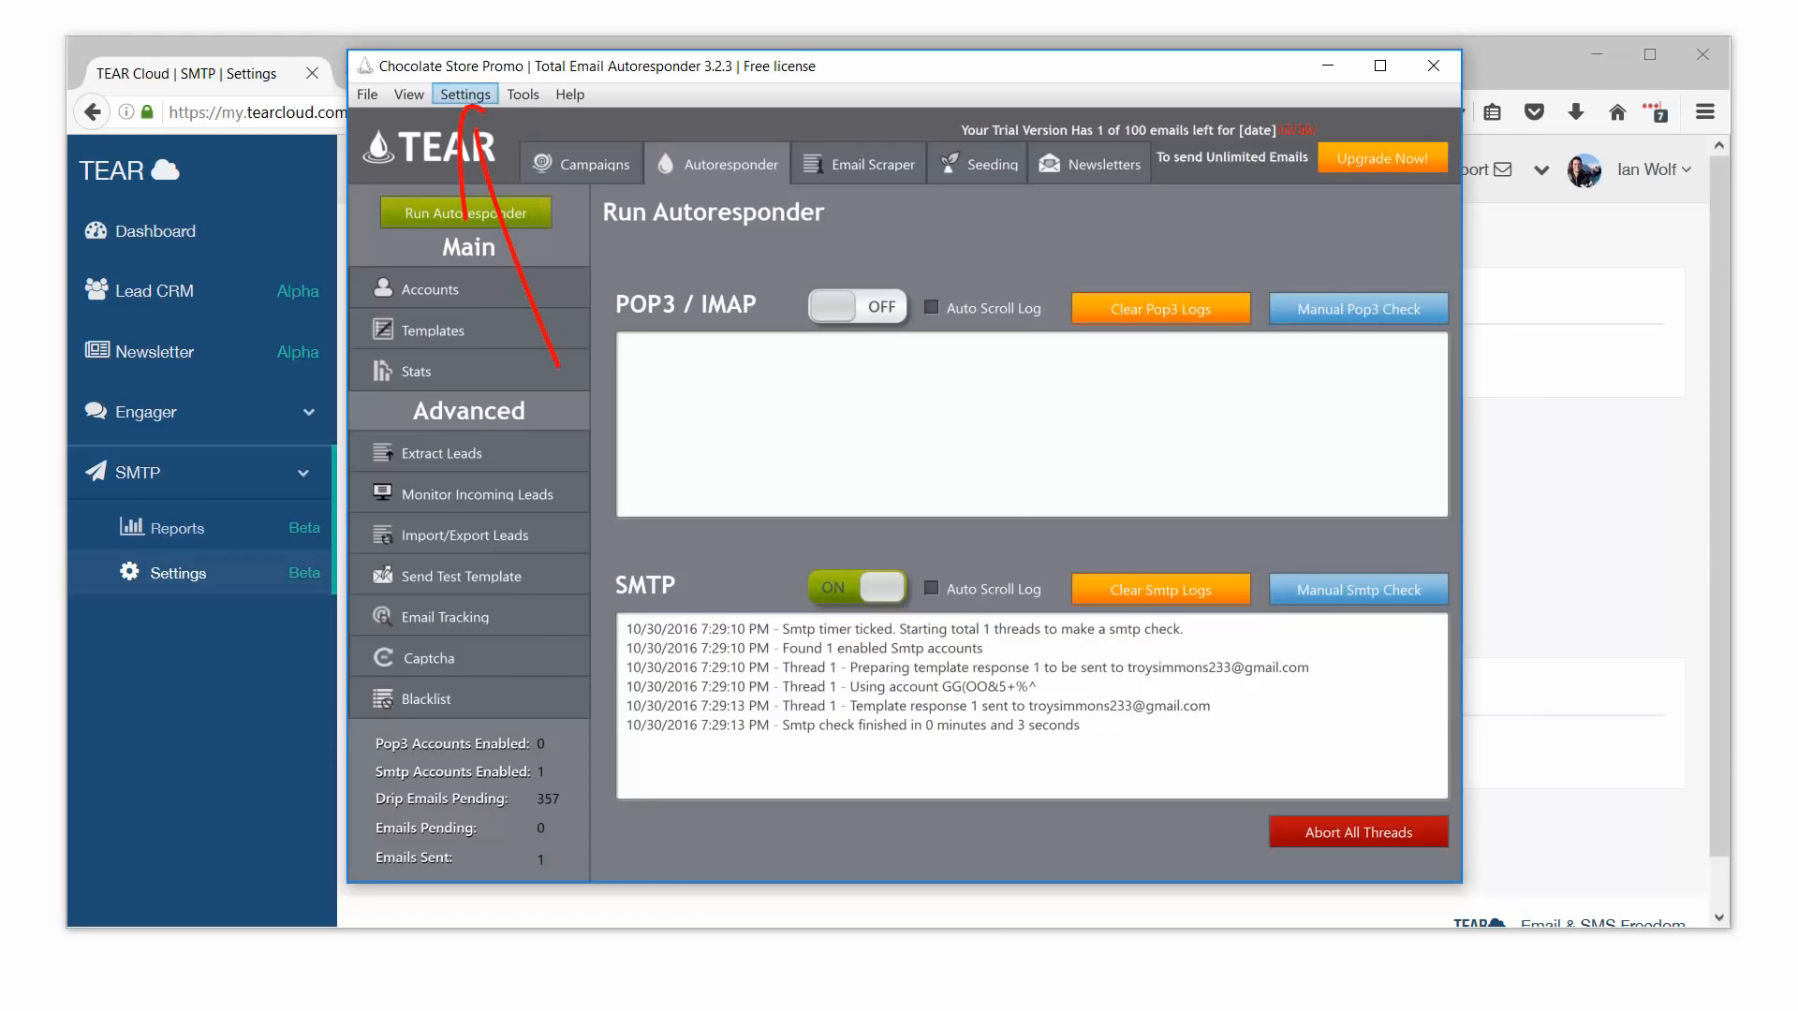
Step: Set the SMTP Intervals & Timers delay to 4 minutes and close Settings
click(465, 95)
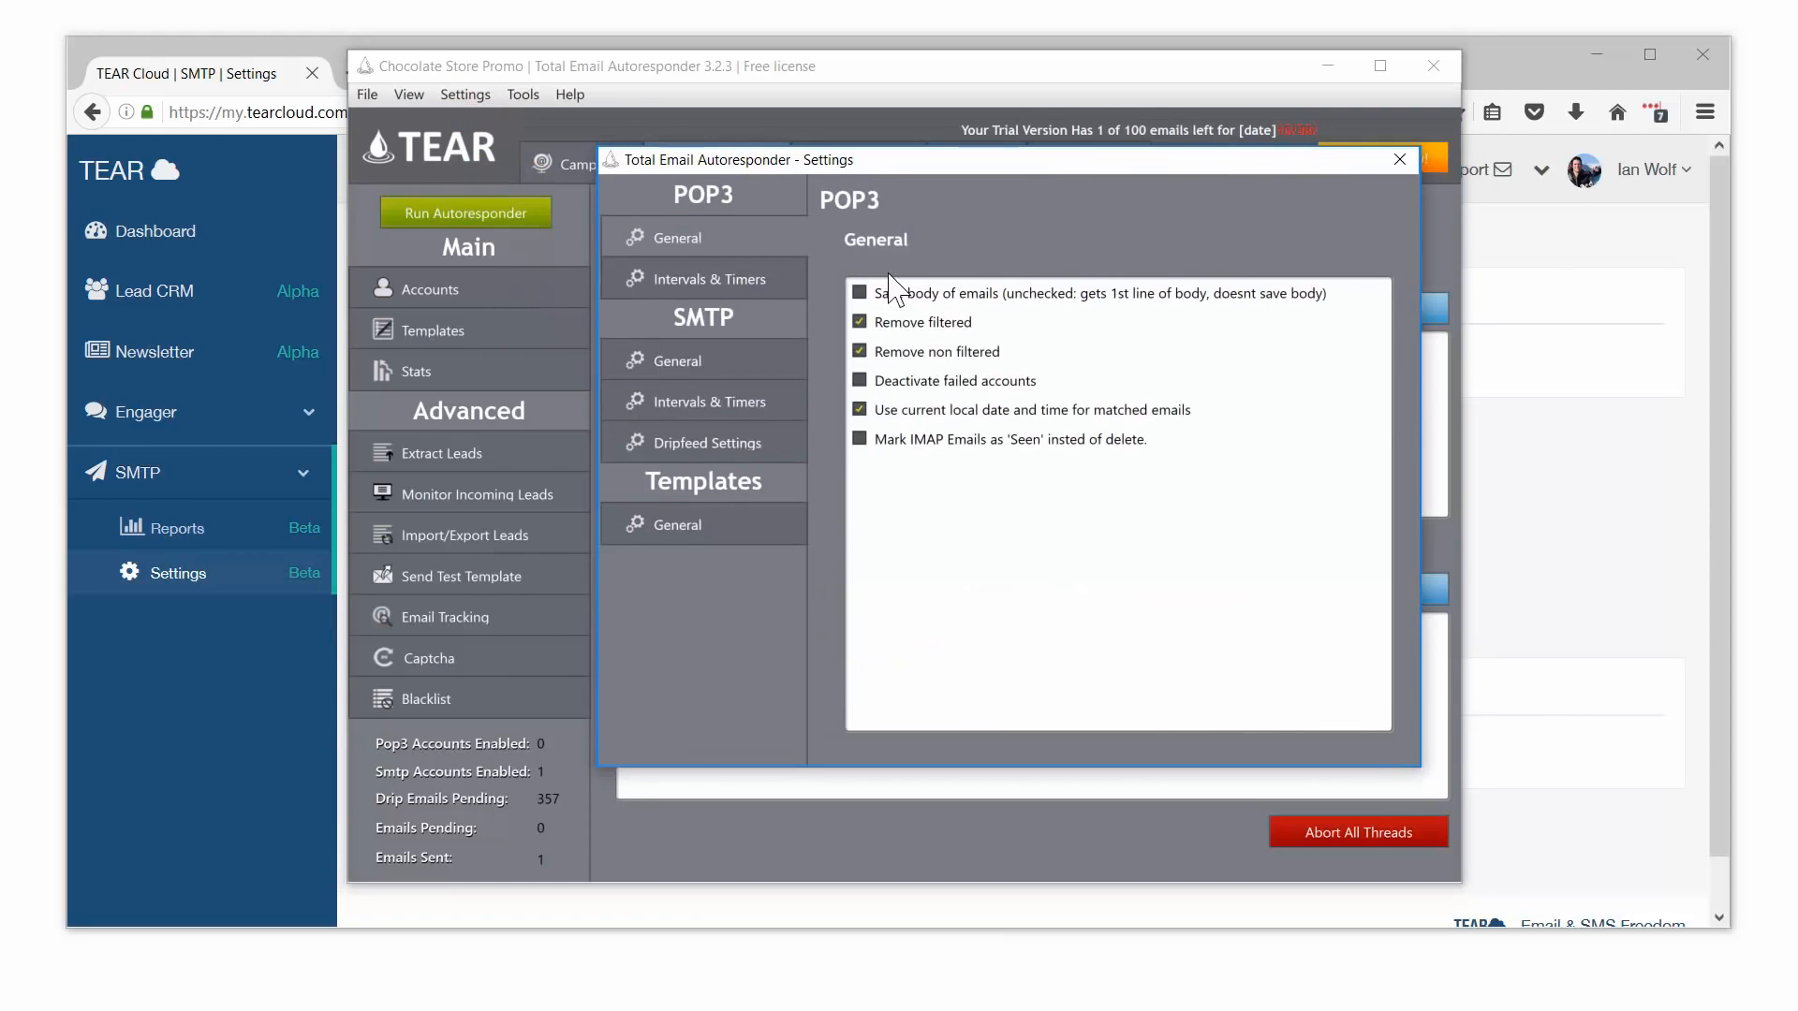
click(755, 401)
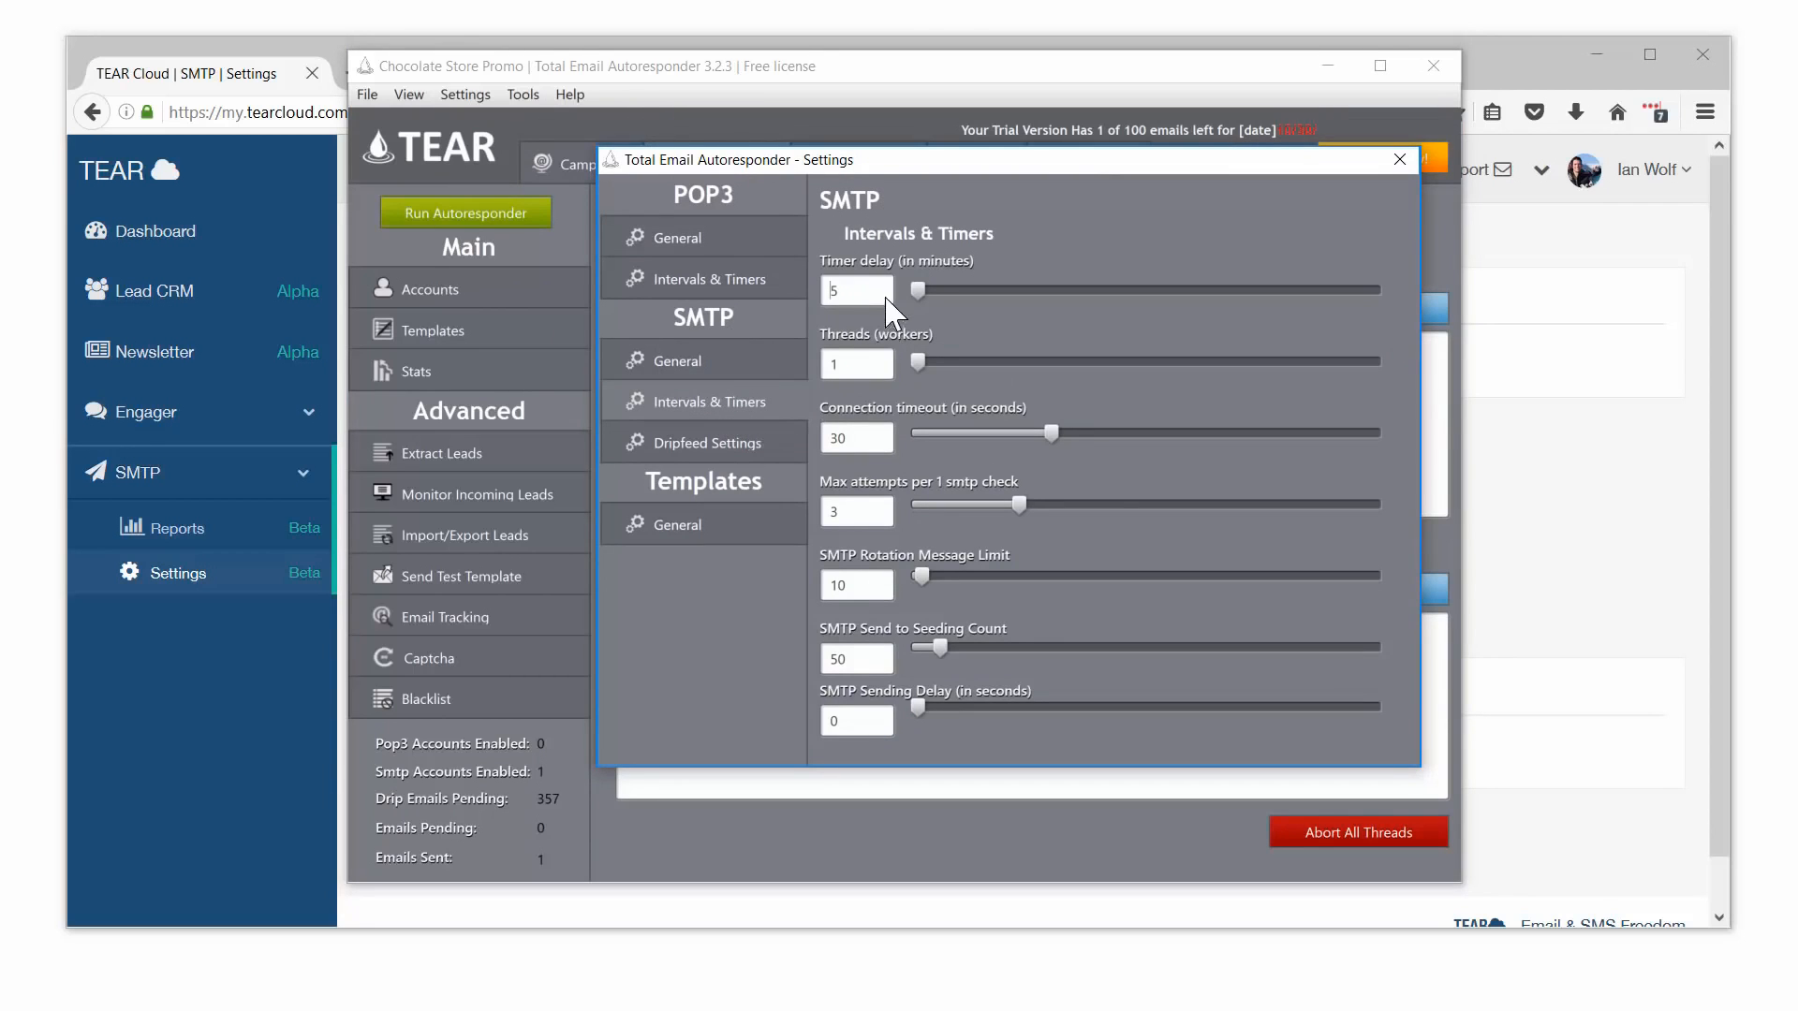
mouse_move(876, 286)
key(Delete)
text(1)
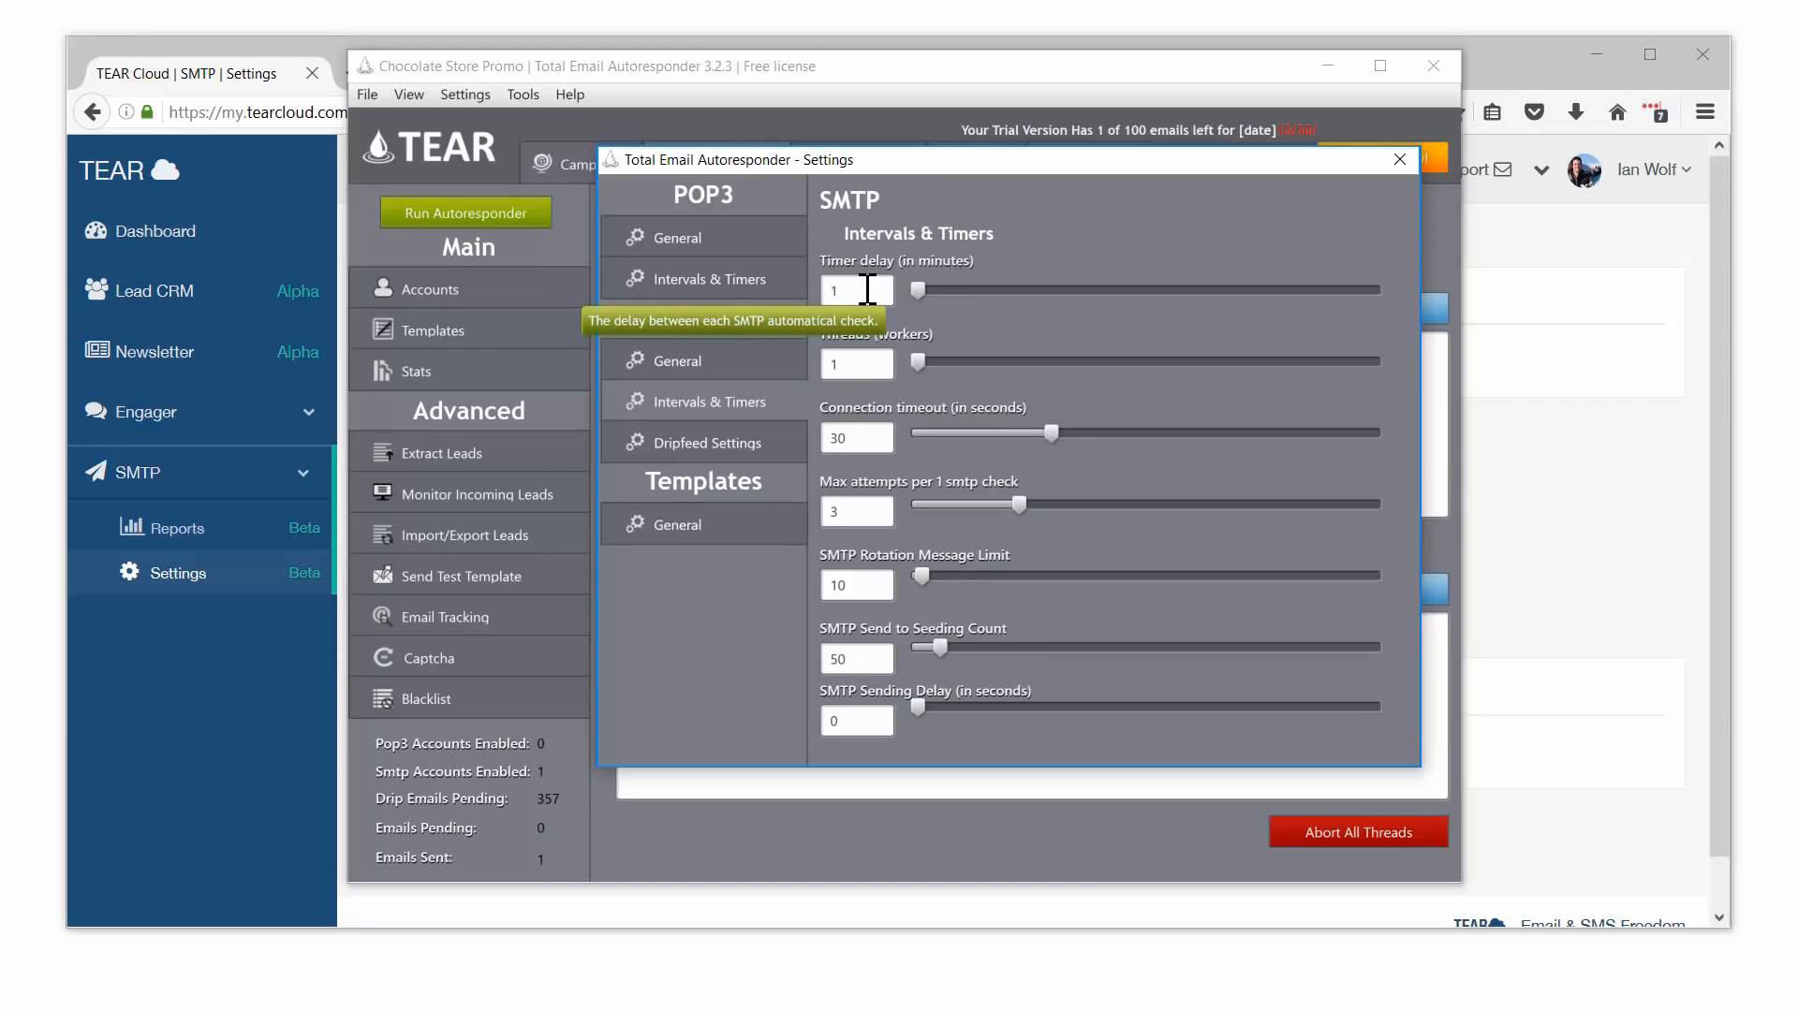
drag(860, 294, 791, 293)
text(1)
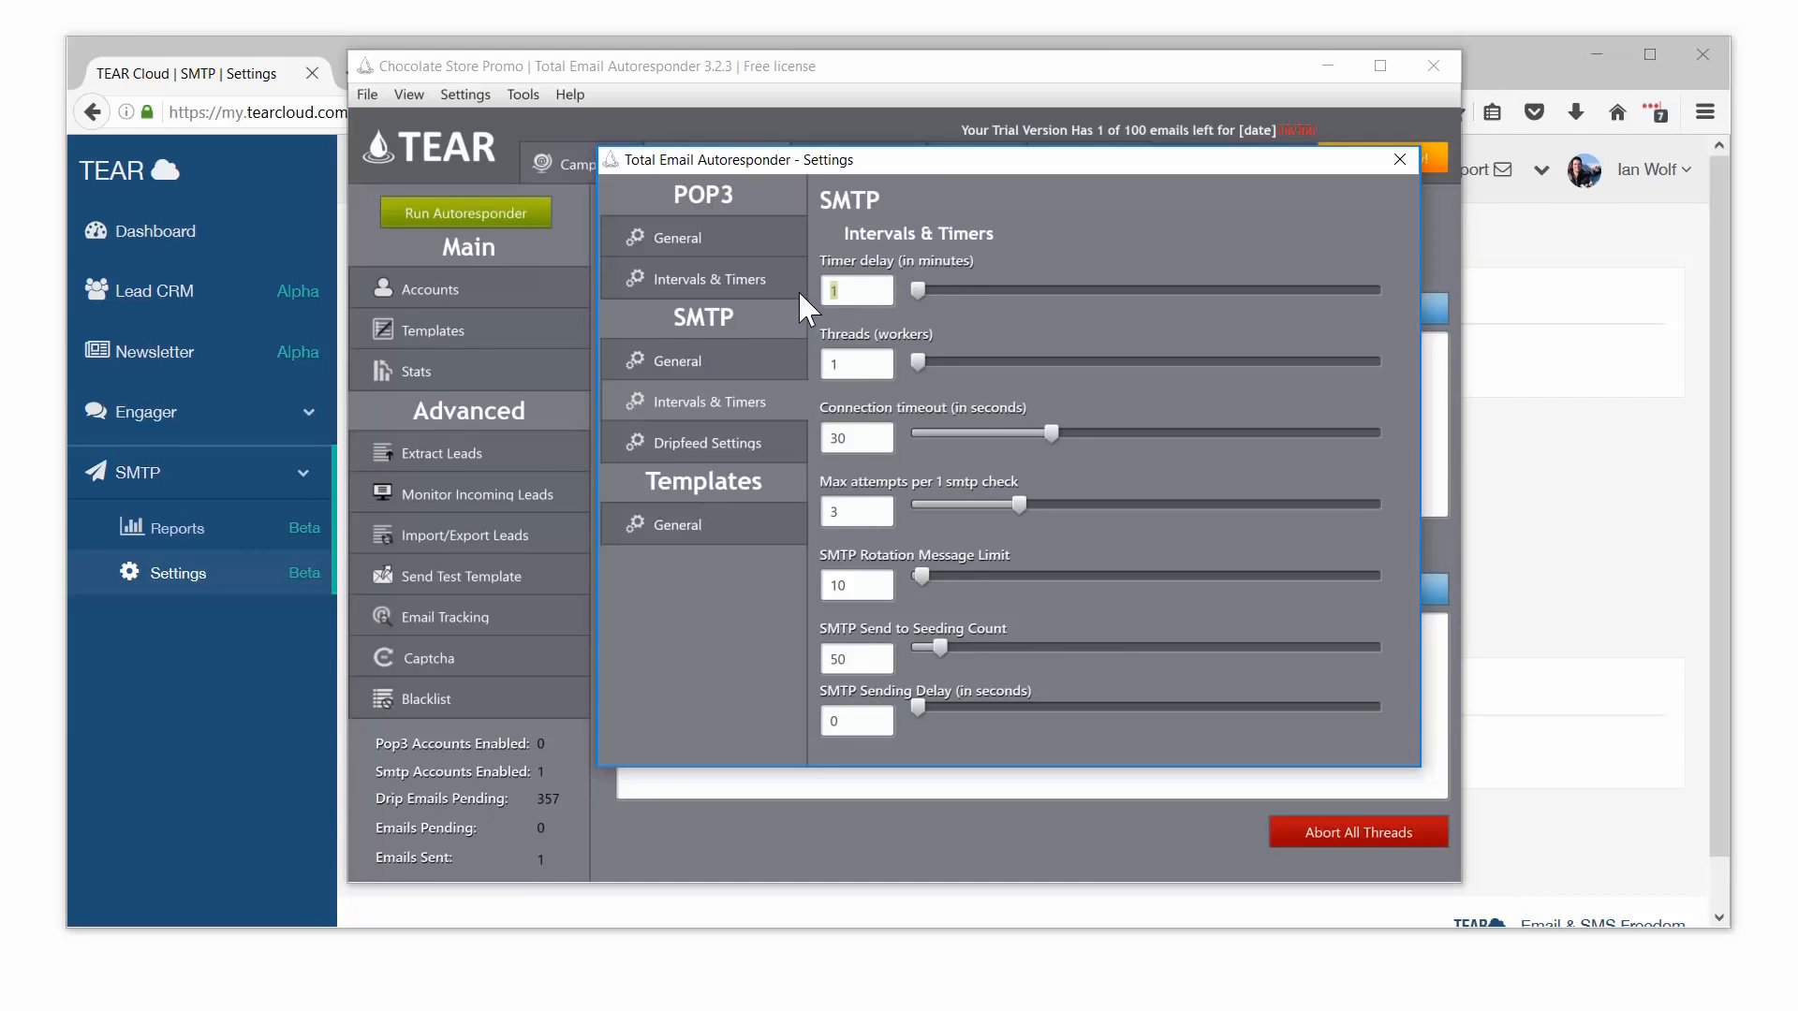
text(3)
drag(858, 286, 826, 287)
text(4)
click(1400, 159)
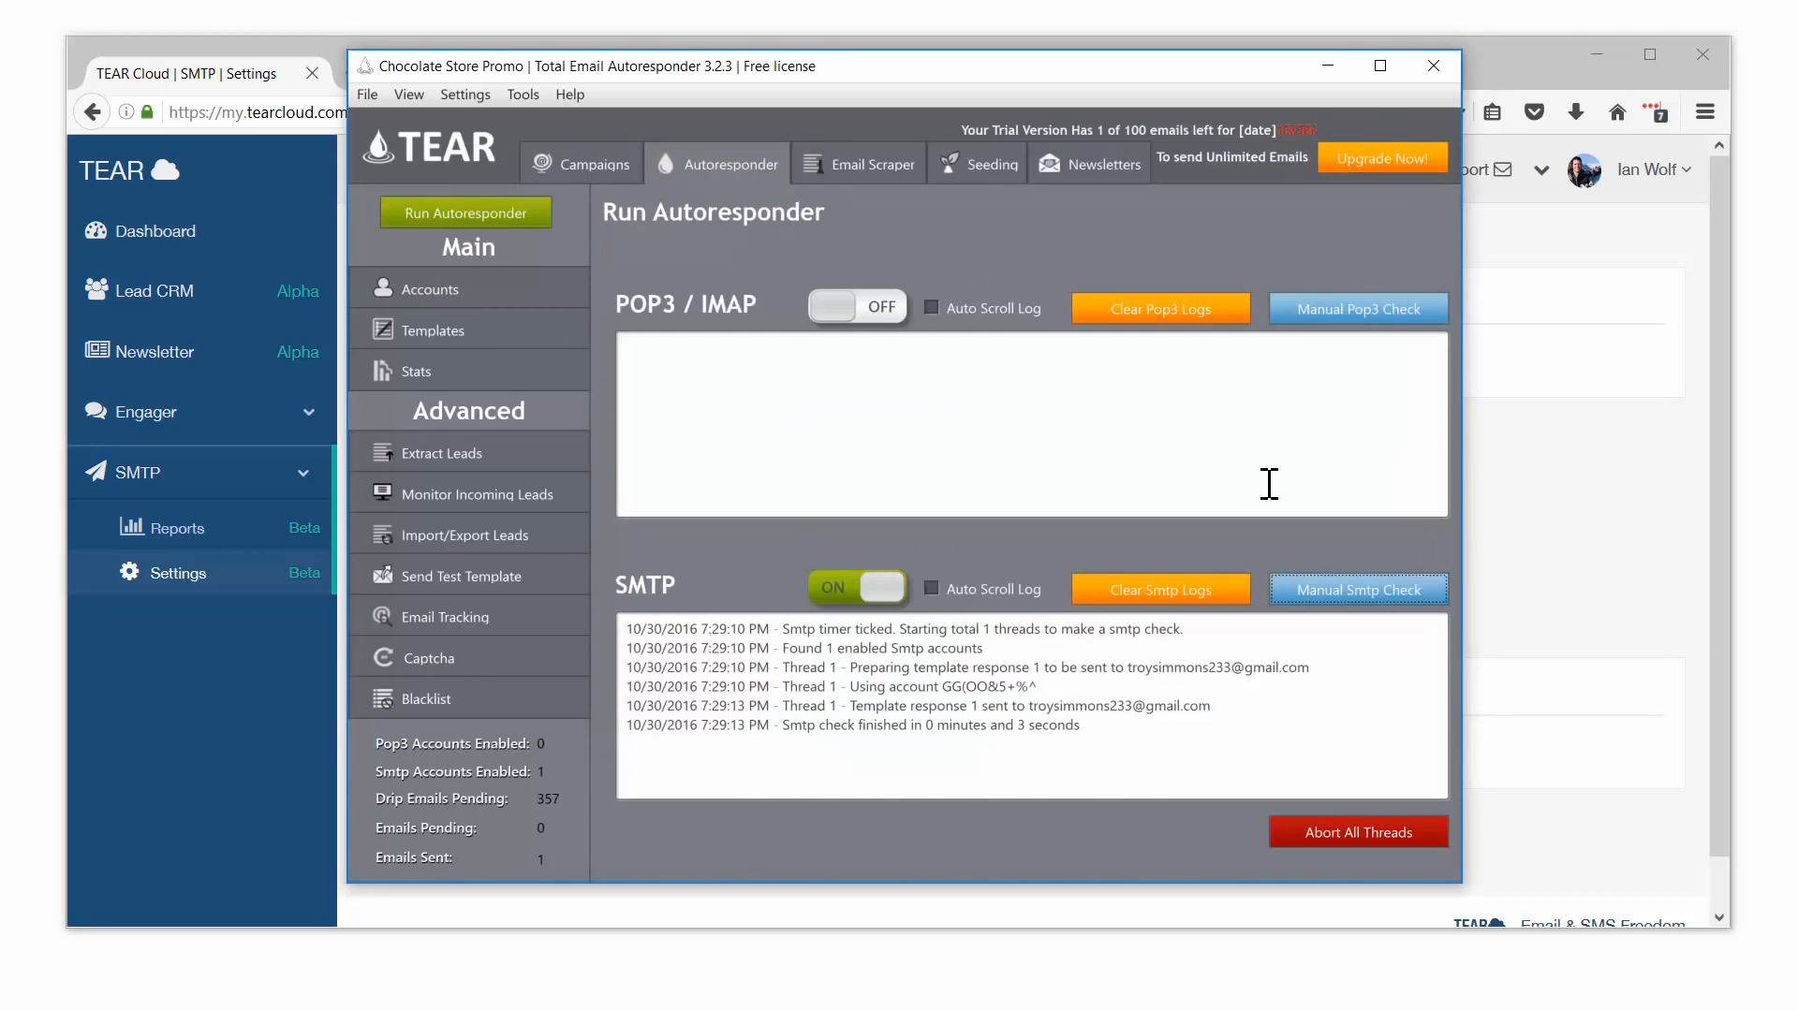